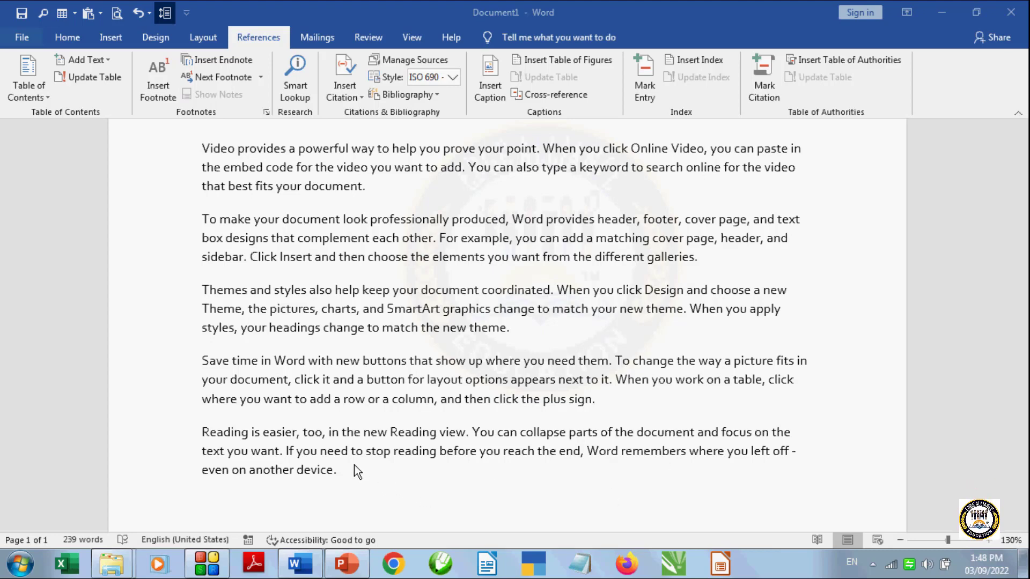
# - Add a page break after the last paragraph and enter the heading SIMILAR MEANINGS on the new page
pyautogui.click(228, 505)
pyautogui.scroll(-3, 228, 503)
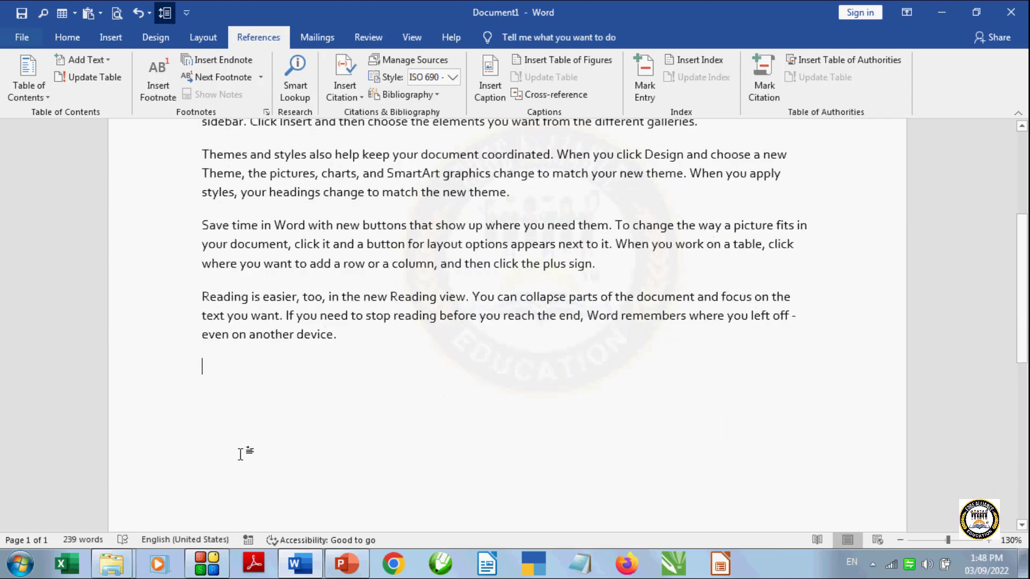
pyautogui.hotkey('ctrl', 'Return')
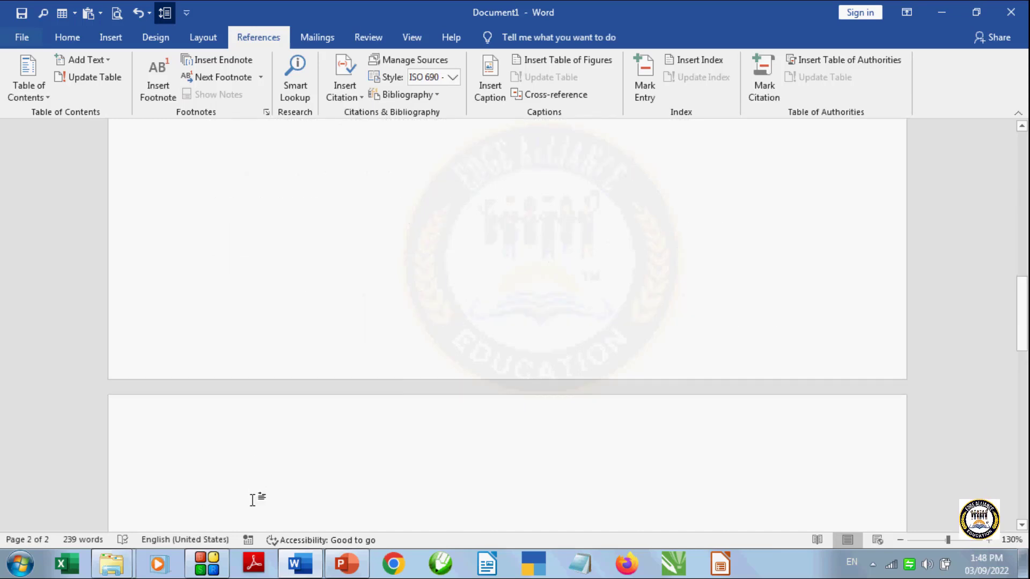
pyautogui.scroll(-2, 258, 497)
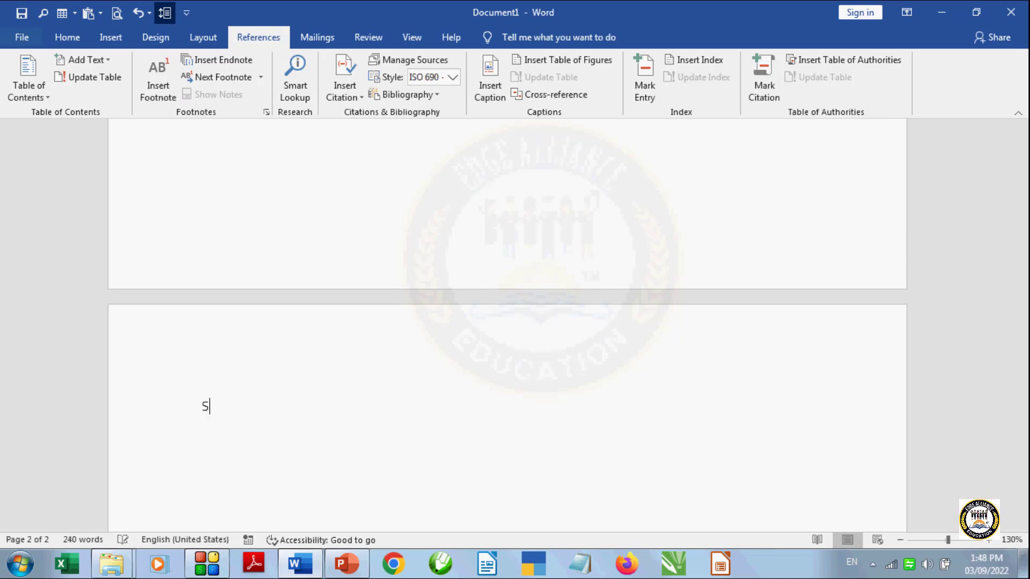
pyautogui.write('MILAR')
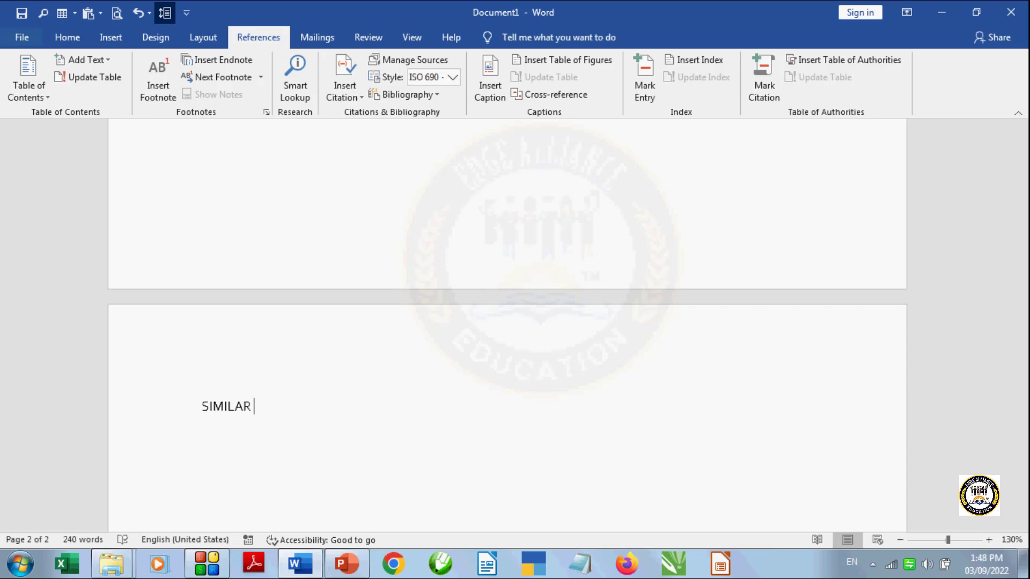
pyautogui.write(' MEA')
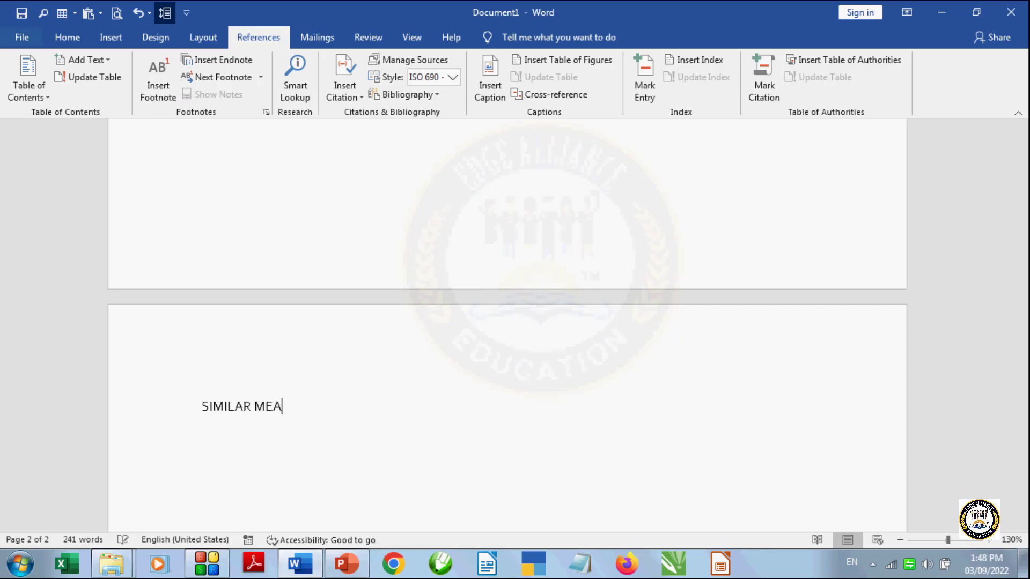
pyautogui.write('NINGS')
# - Mark the word "powerful" in the first paragraph as an index entry with the subentry INFUENCIAL
pyautogui.scroll(5, 332, 281)
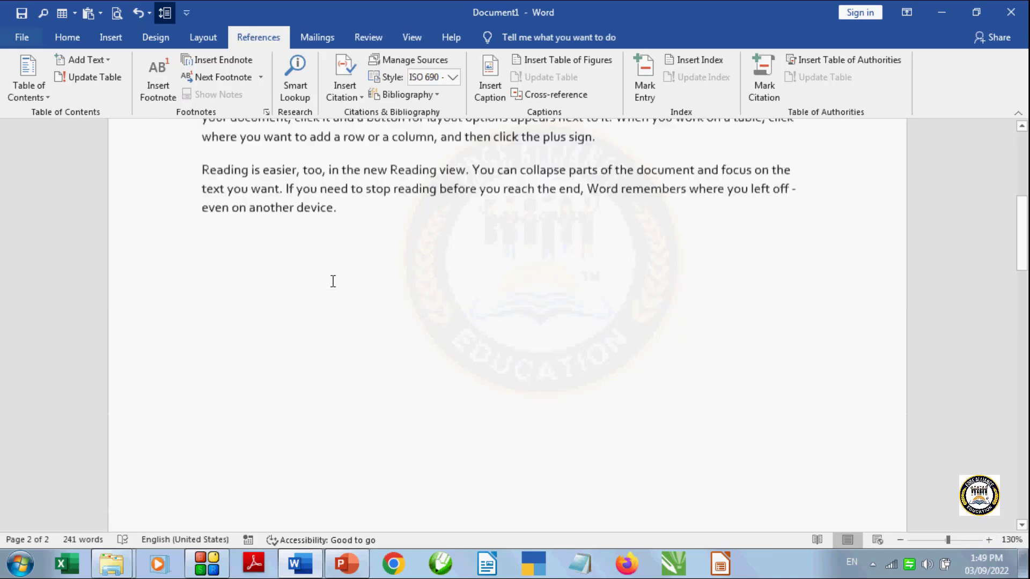
pyautogui.scroll(3, 332, 281)
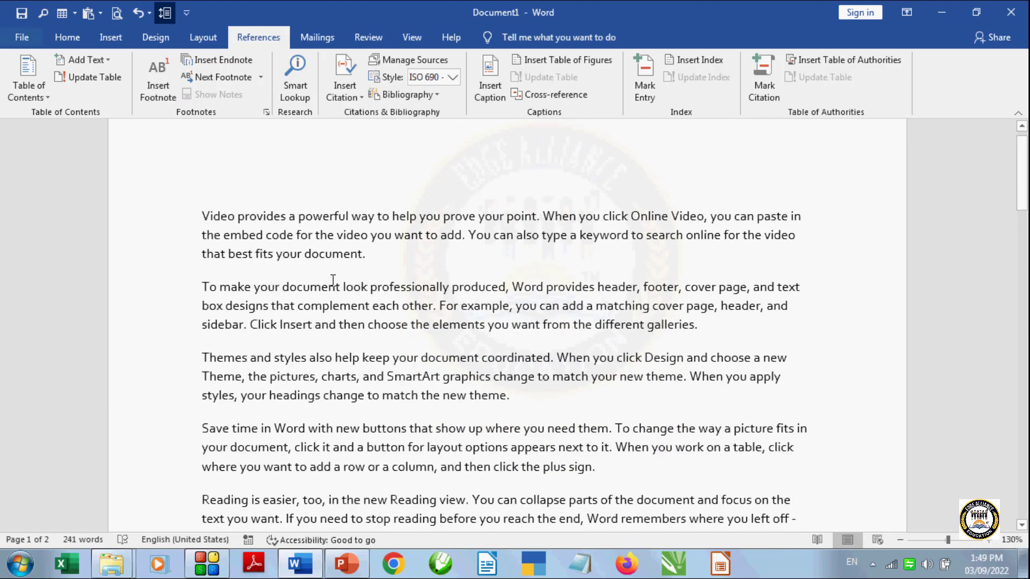
pyautogui.doubleClick(342, 219)
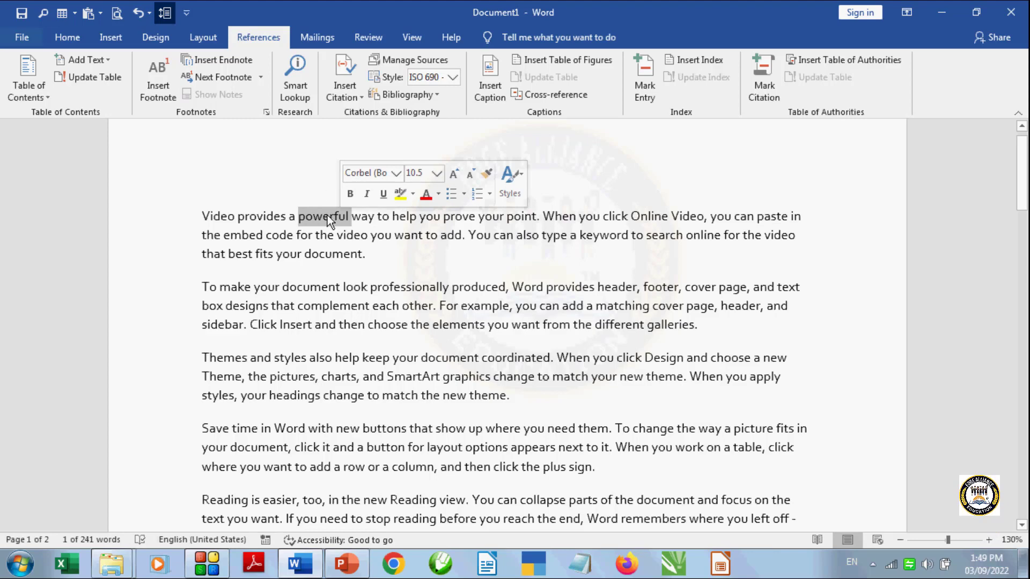
pyautogui.click(642, 94)
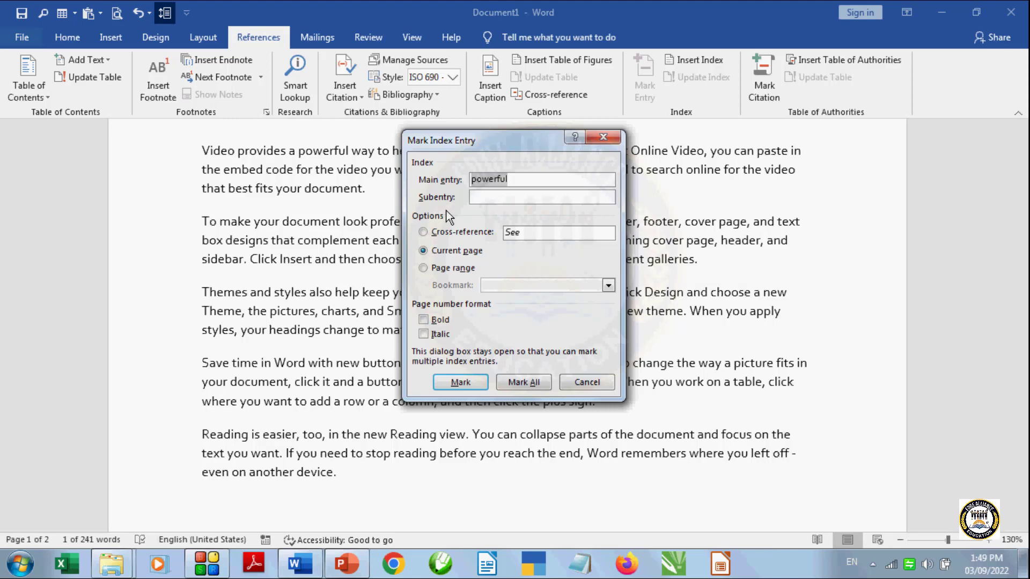
pyautogui.click(483, 196)
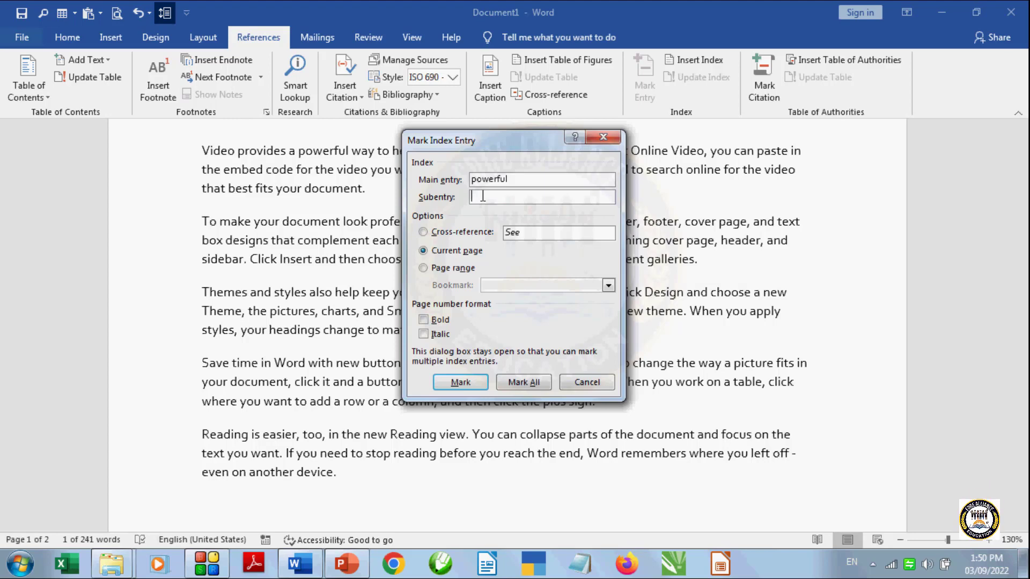
pyautogui.write('lN')
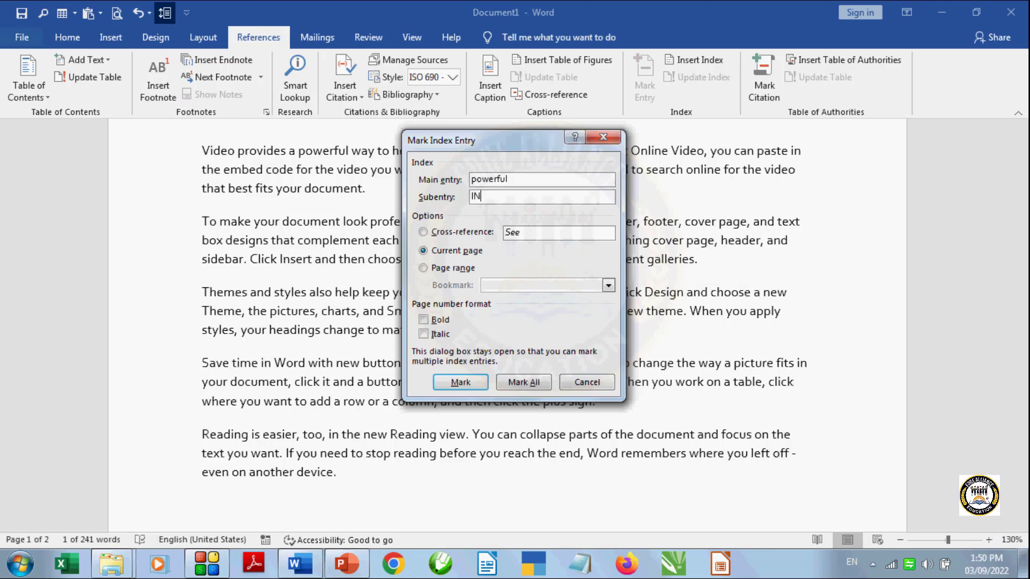
pyautogui.write('FU')
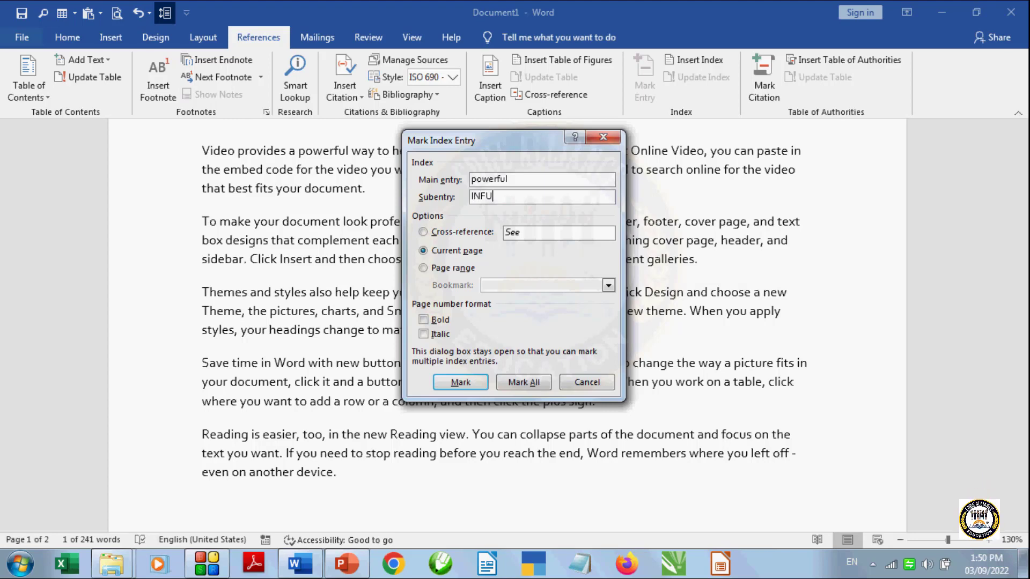
pyautogui.write('ENCIAL')
pyautogui.click(464, 385)
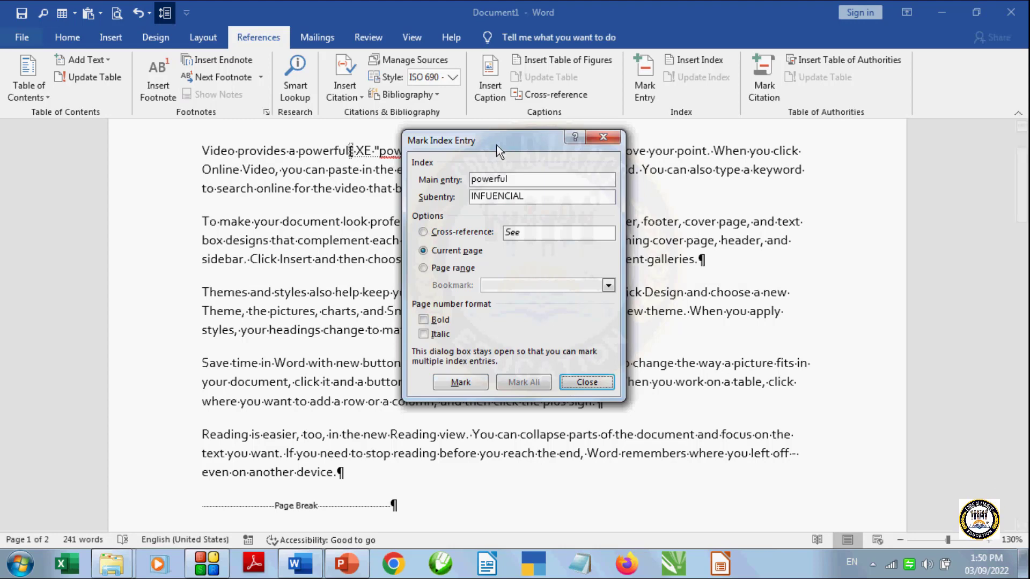
# - Mark the word "document" in the second paragraph as an index entry with the subentry PAPER
pyautogui.moveTo(495, 142); pyautogui.dragTo(574, 210)
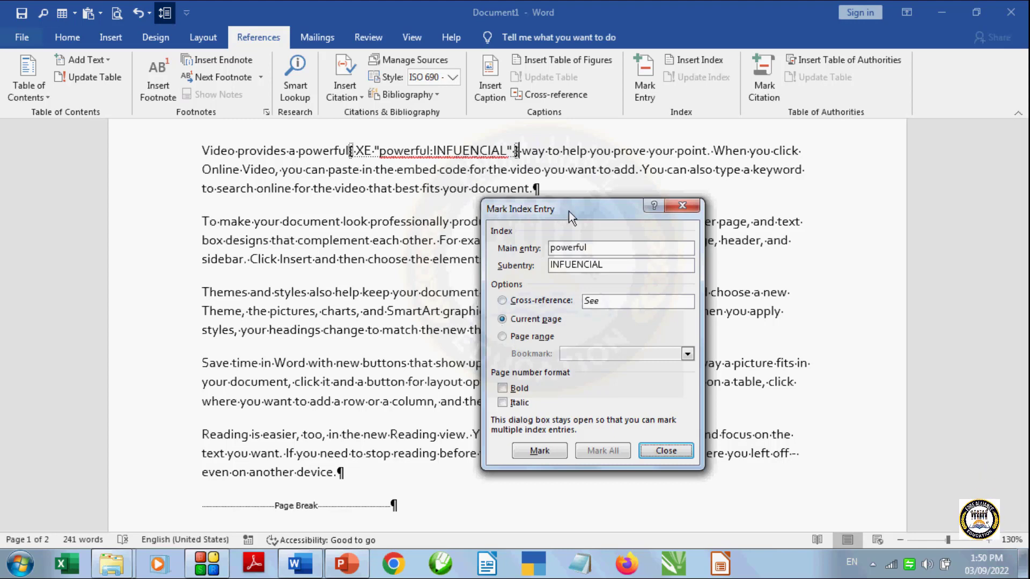
pyautogui.moveTo(561, 209); pyautogui.dragTo(667, 271)
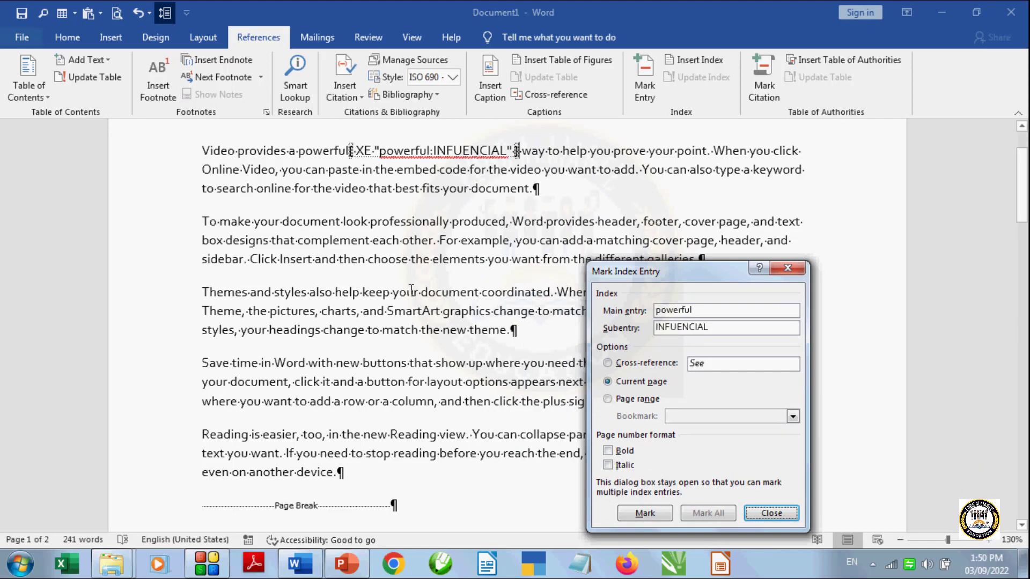
pyautogui.doubleClick(315, 224)
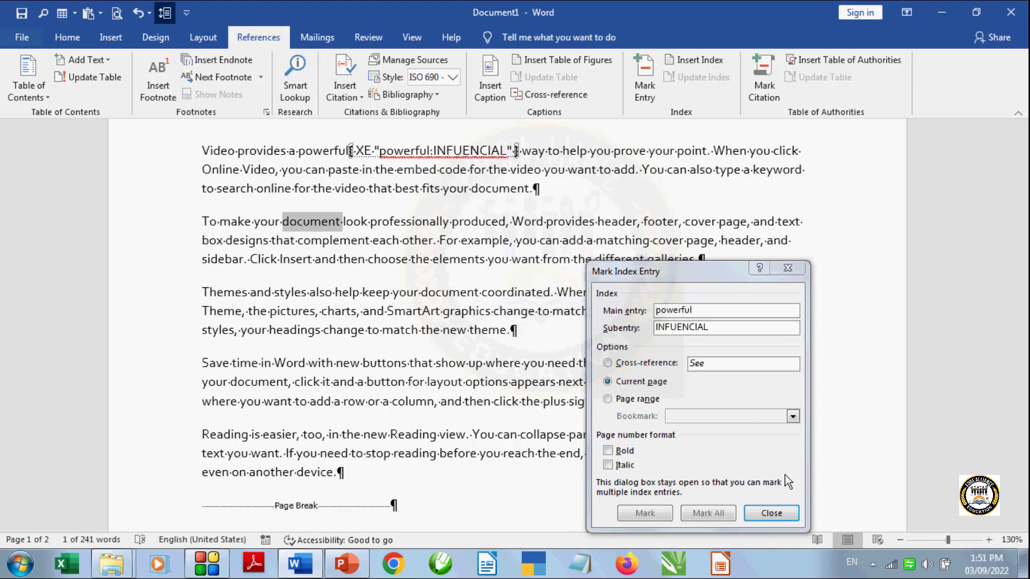
pyautogui.click(711, 279)
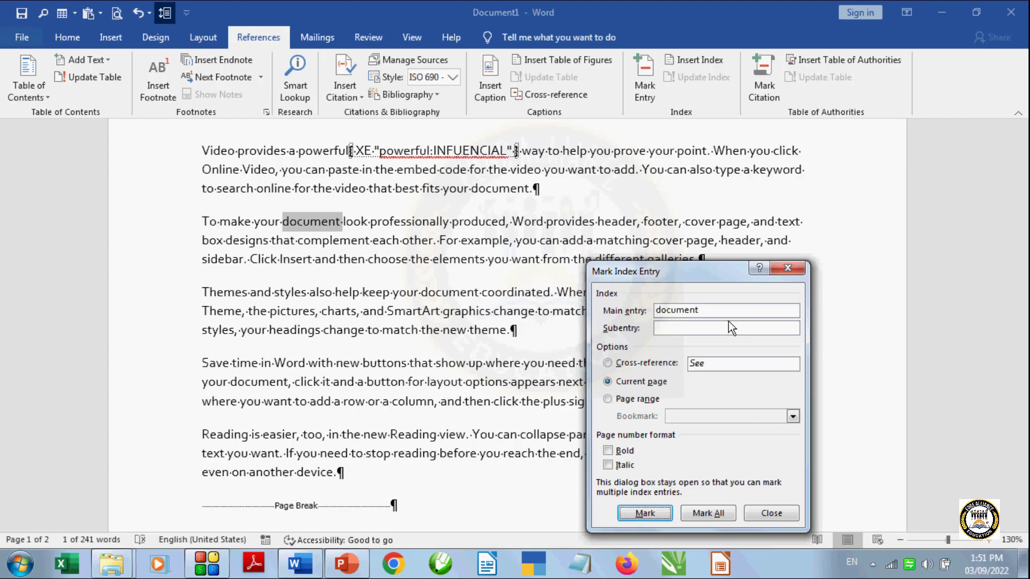
pyautogui.click(674, 329)
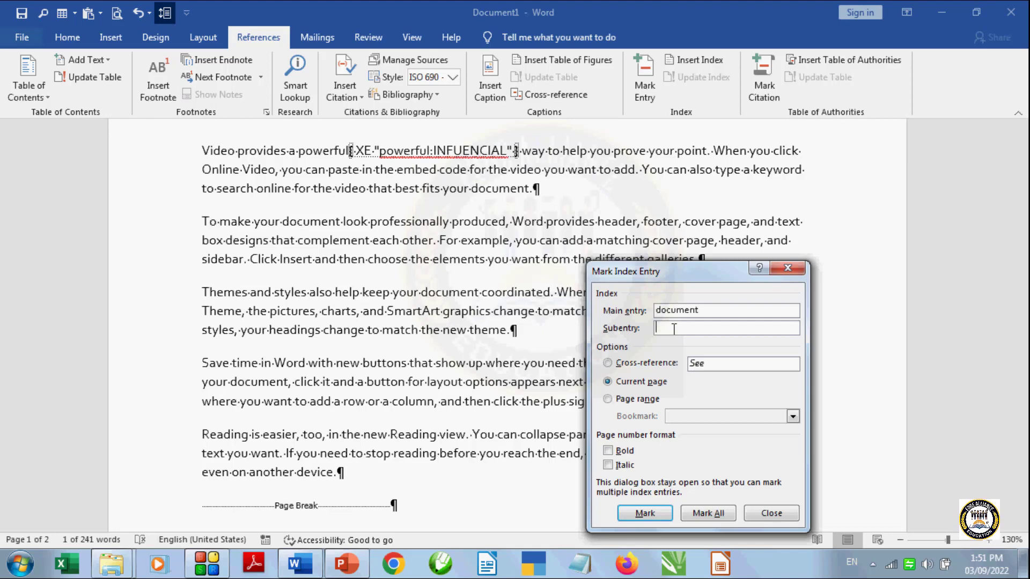
pyautogui.write('P')
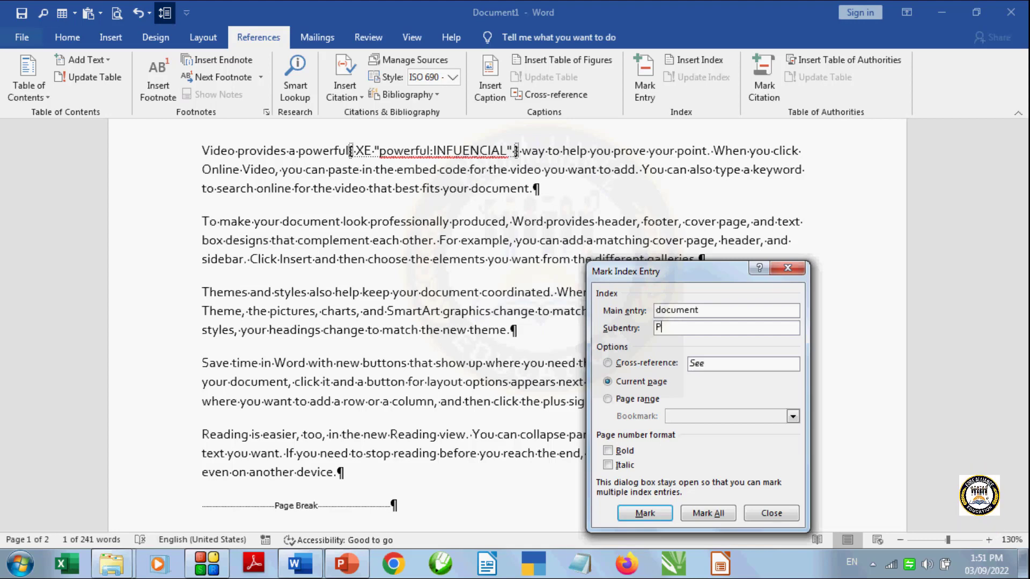
pyautogui.write('APE')
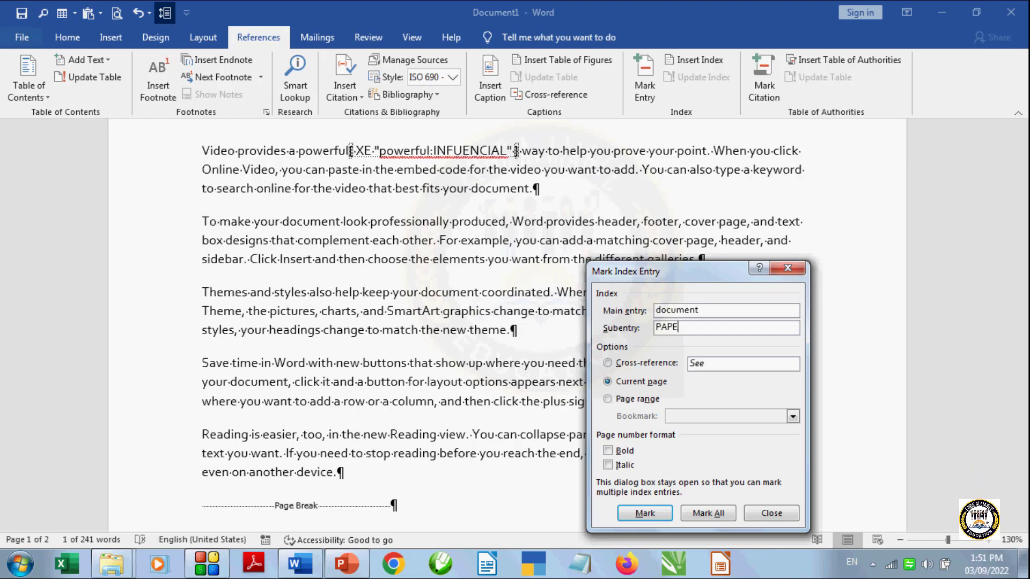
pyautogui.write('R')
pyautogui.click(639, 515)
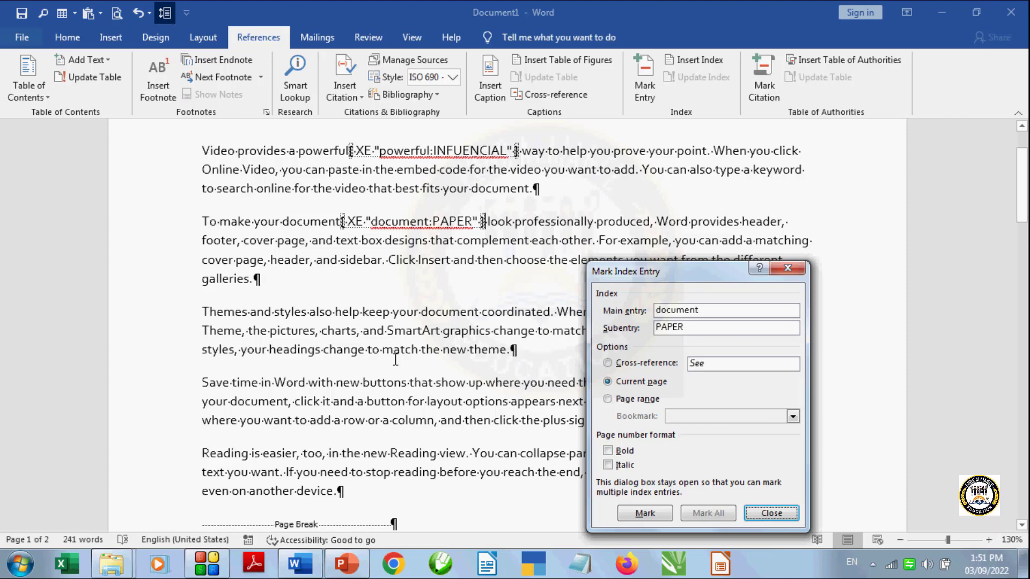
# - Mark the word "Themes" in the third paragraph as an index entry with the subentry DESIGN, and finish marking entries
pyautogui.doubleClick(210, 312)
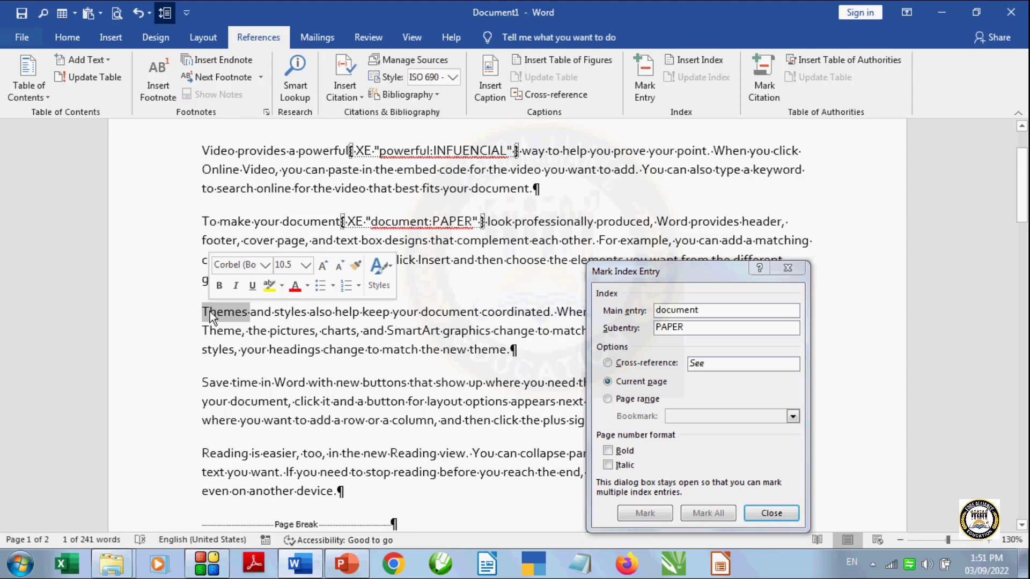
pyautogui.click(693, 268)
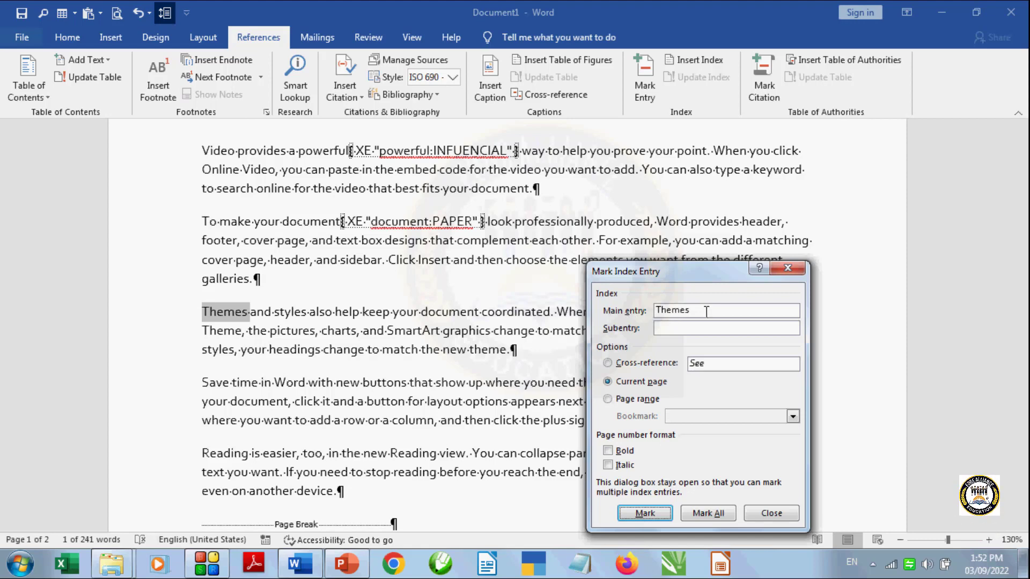
pyautogui.click(693, 329)
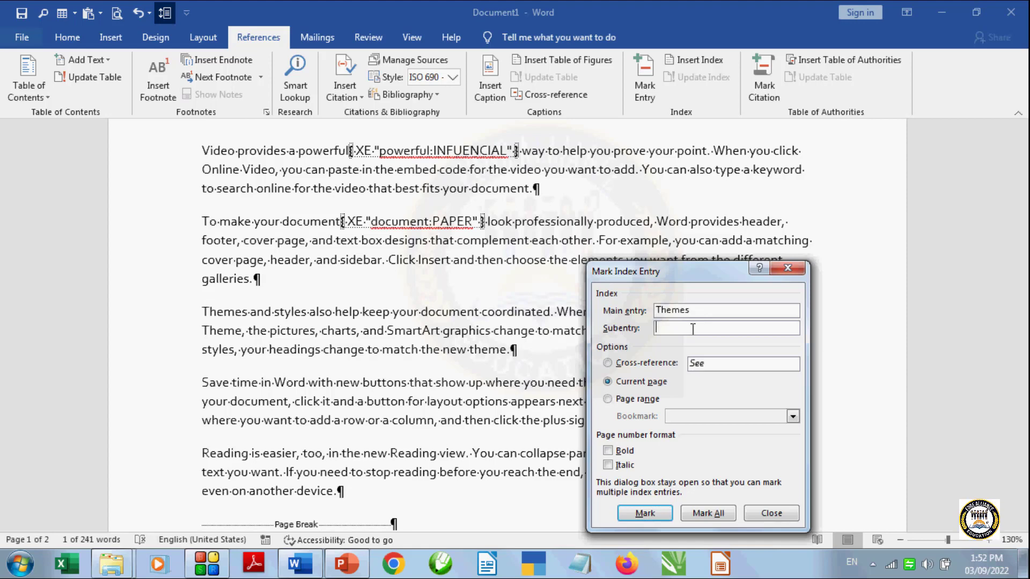
pyautogui.write('DESIGN')
pyautogui.click(649, 515)
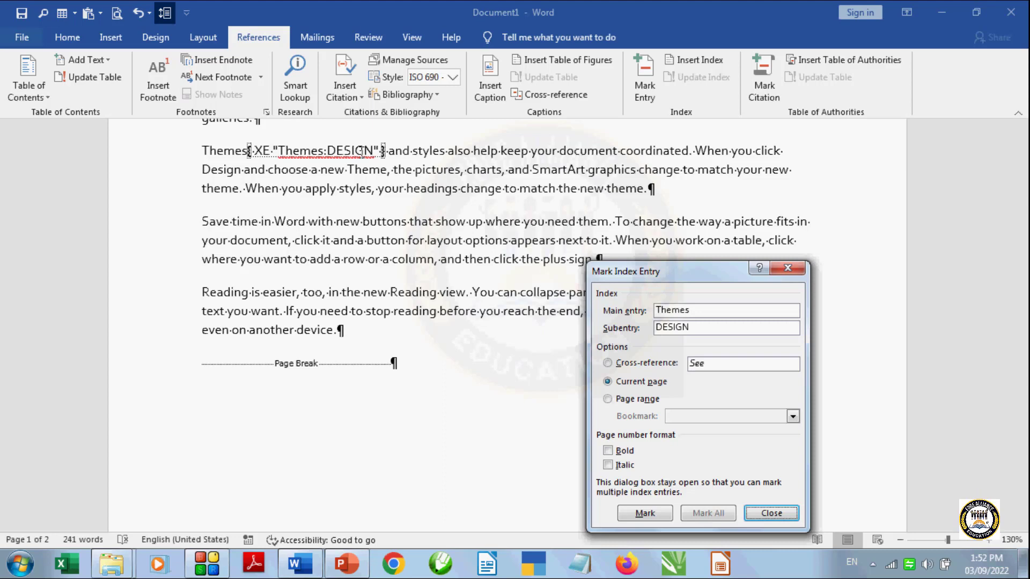
pyautogui.click(772, 513)
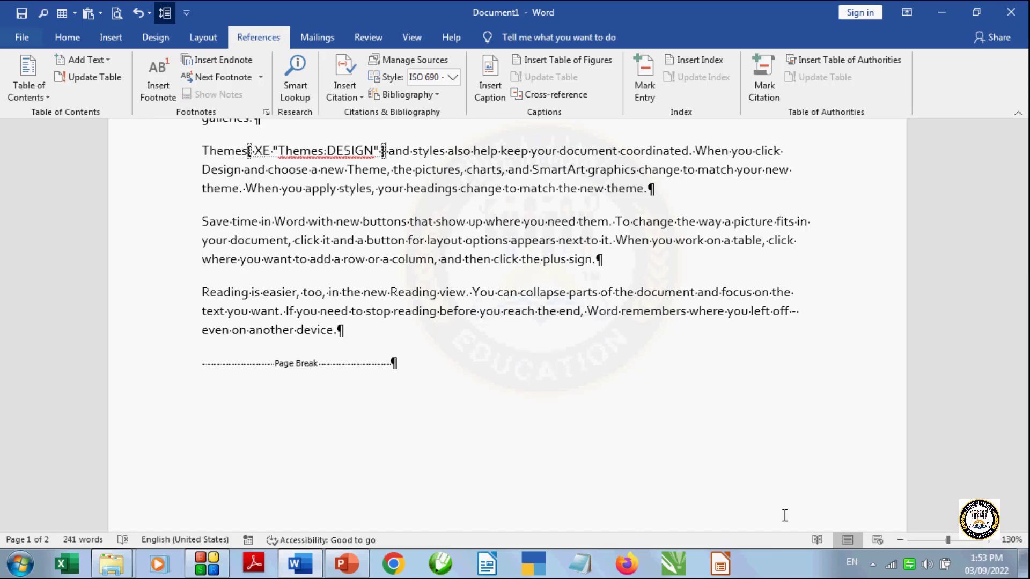
# - Start inserting an index on the empty line below the SIMILAR MEANINGS heading
pyautogui.scroll(-5, 785, 515)
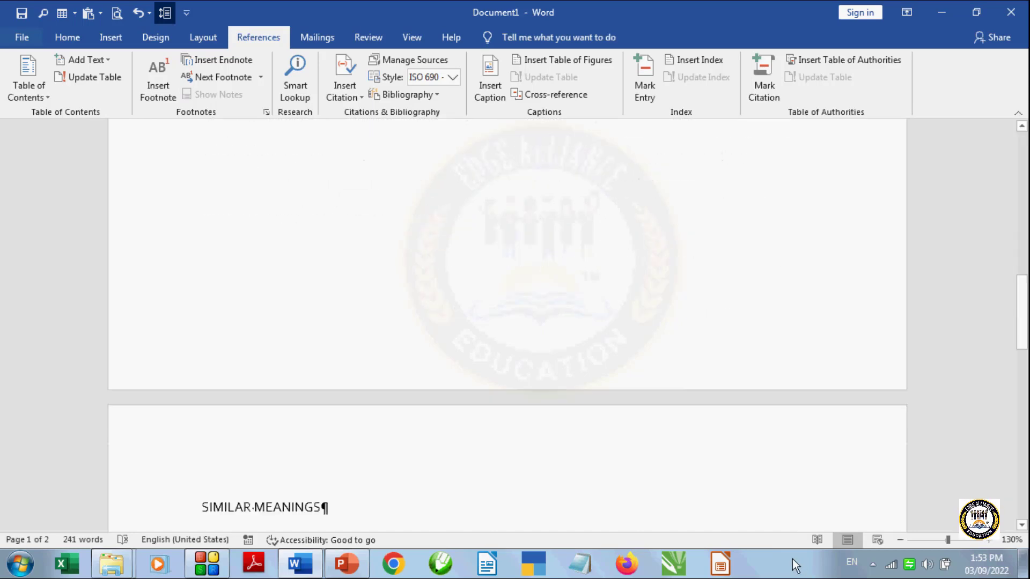
pyautogui.scroll(-5, 793, 559)
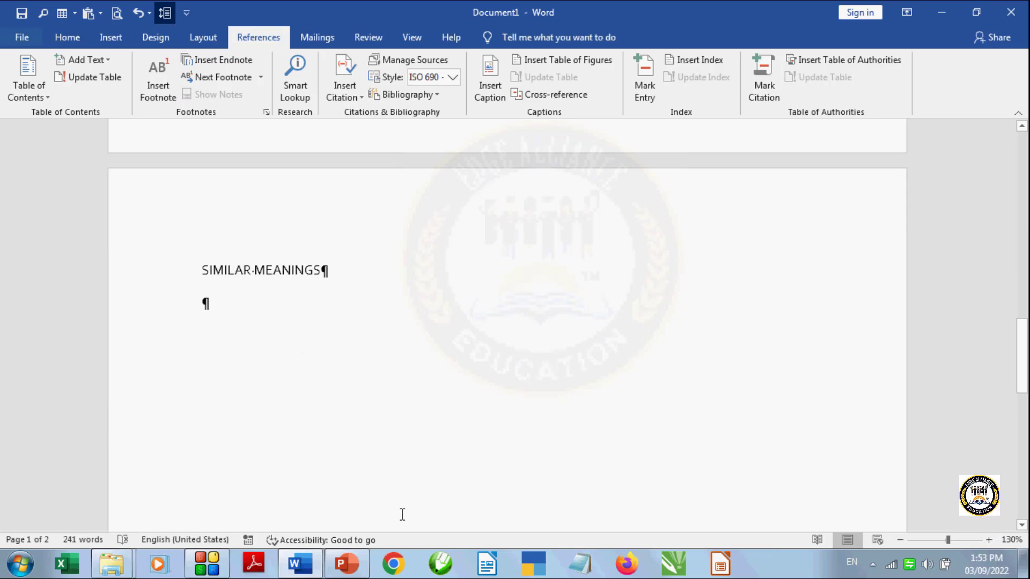
pyautogui.click(229, 305)
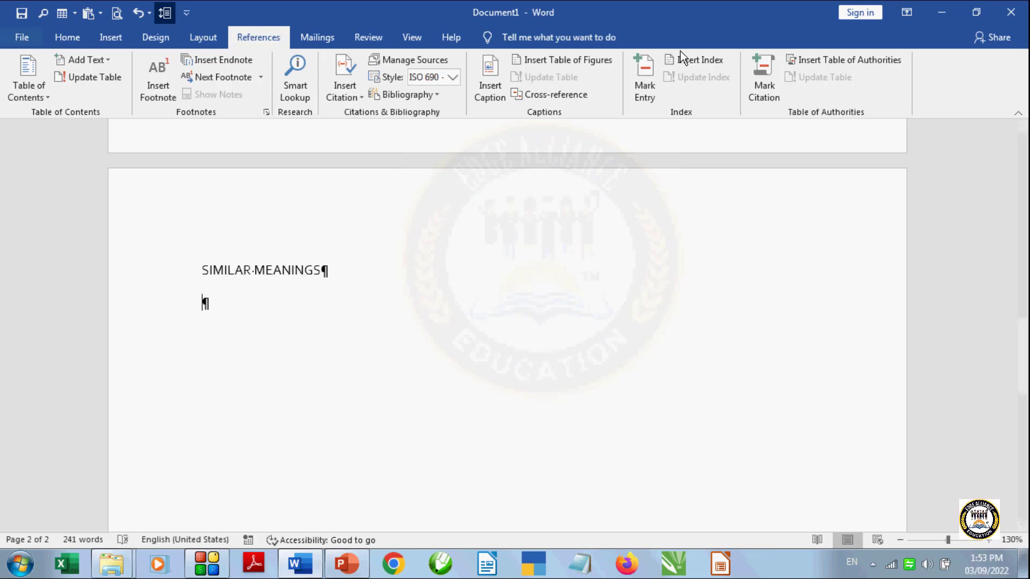
pyautogui.click(693, 65)
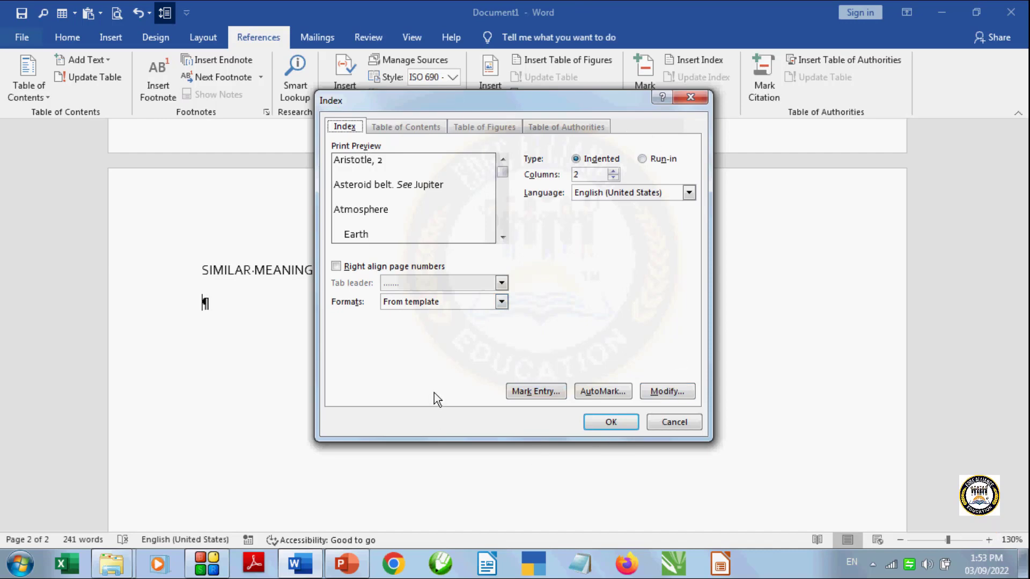
# - Try right-aligned page numbers in the index preview and look through the available index formats
pyautogui.click(337, 268)
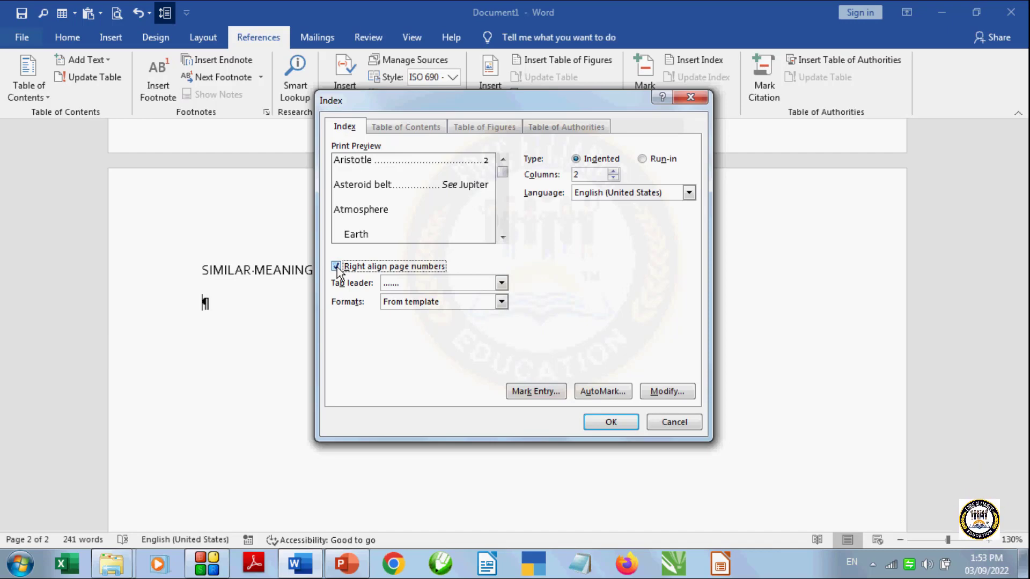
pyautogui.click(336, 266)
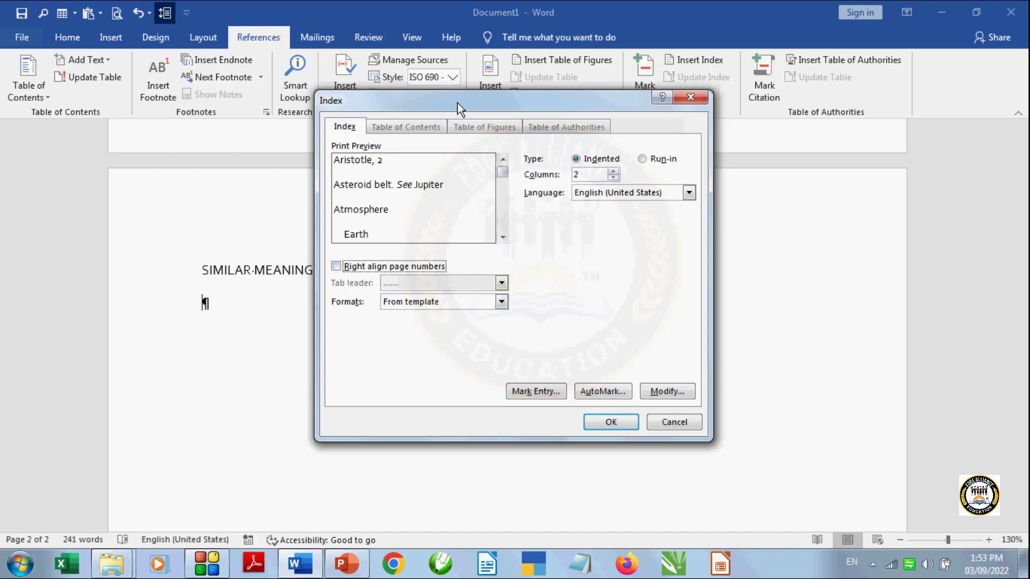
pyautogui.moveTo(458, 103); pyautogui.dragTo(404, 109)
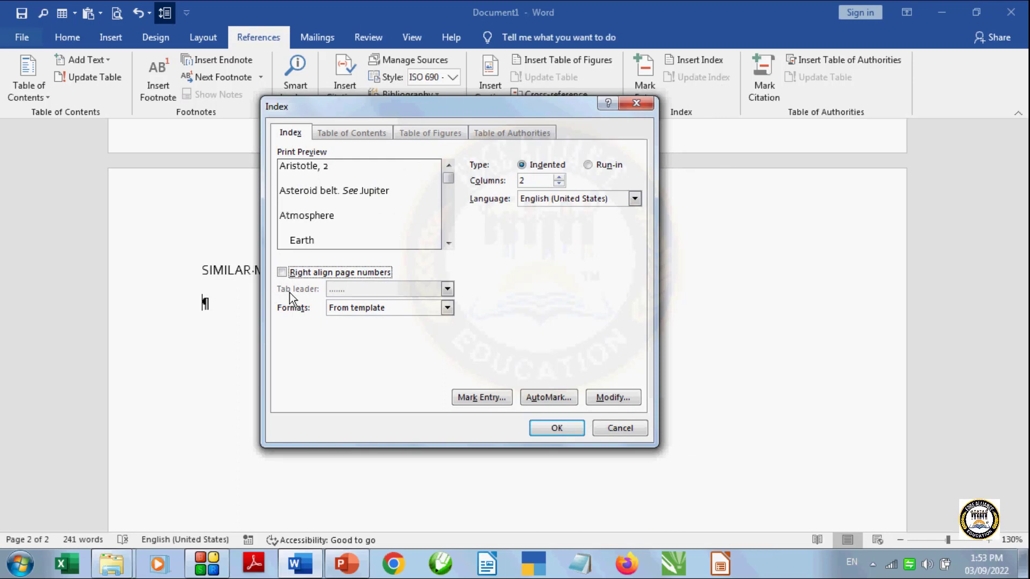
pyautogui.click(447, 308)
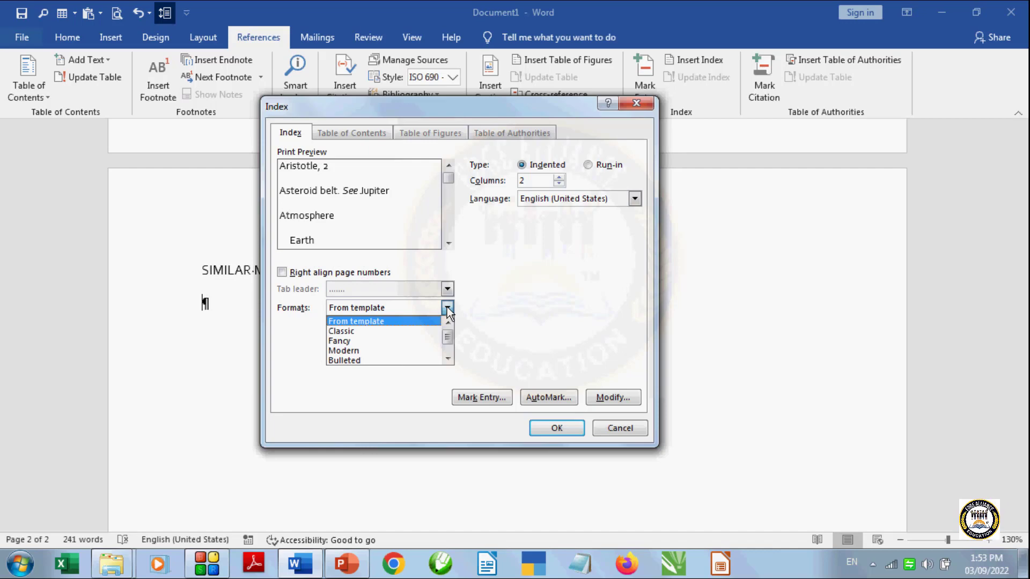
pyautogui.click(448, 310)
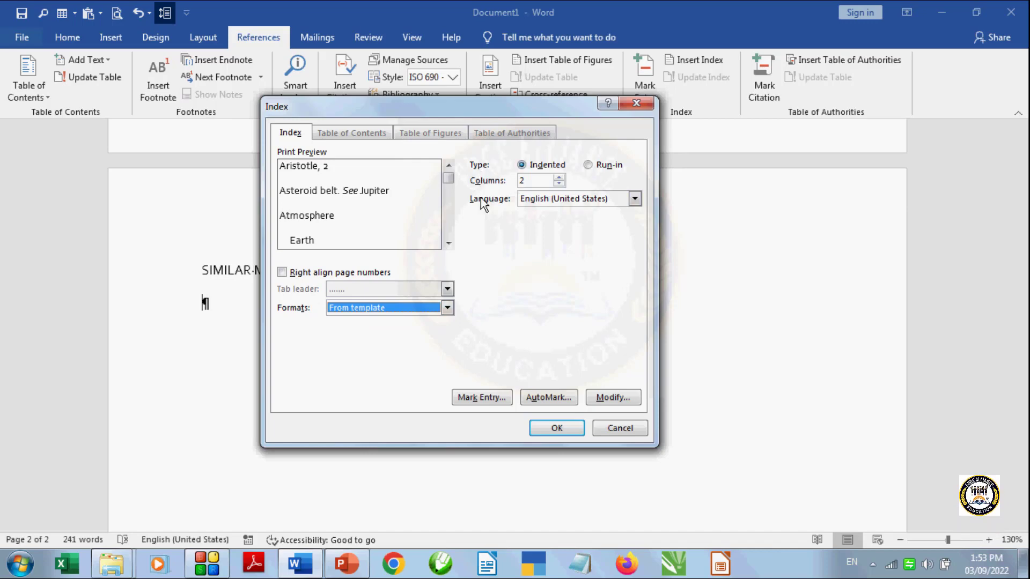
# - Set the index to 1 column and insert it below the SIMILAR MEANINGS heading
pyautogui.moveTo(442, 111); pyautogui.dragTo(652, 117)
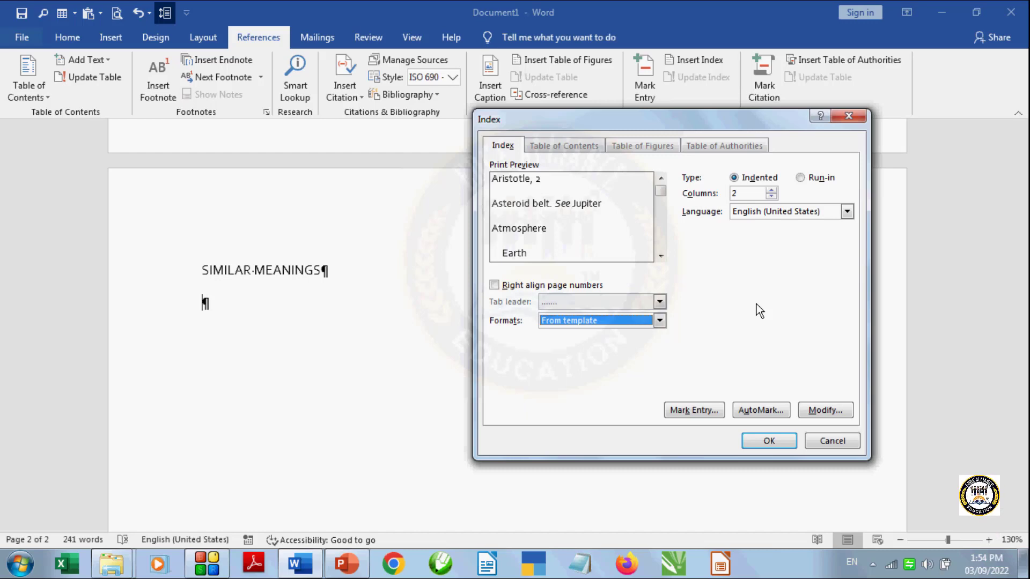
pyautogui.click(771, 190)
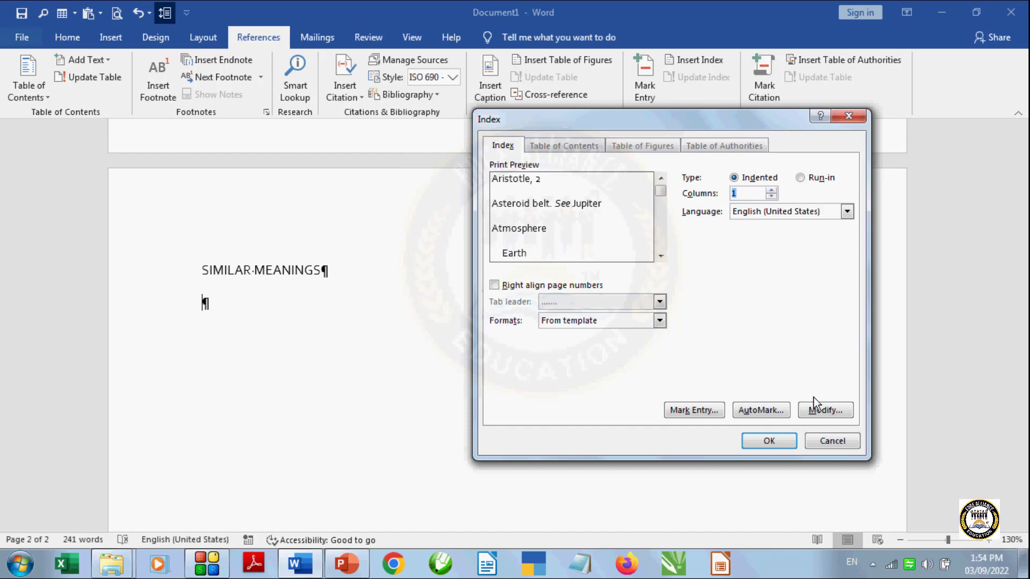
pyautogui.click(778, 439)
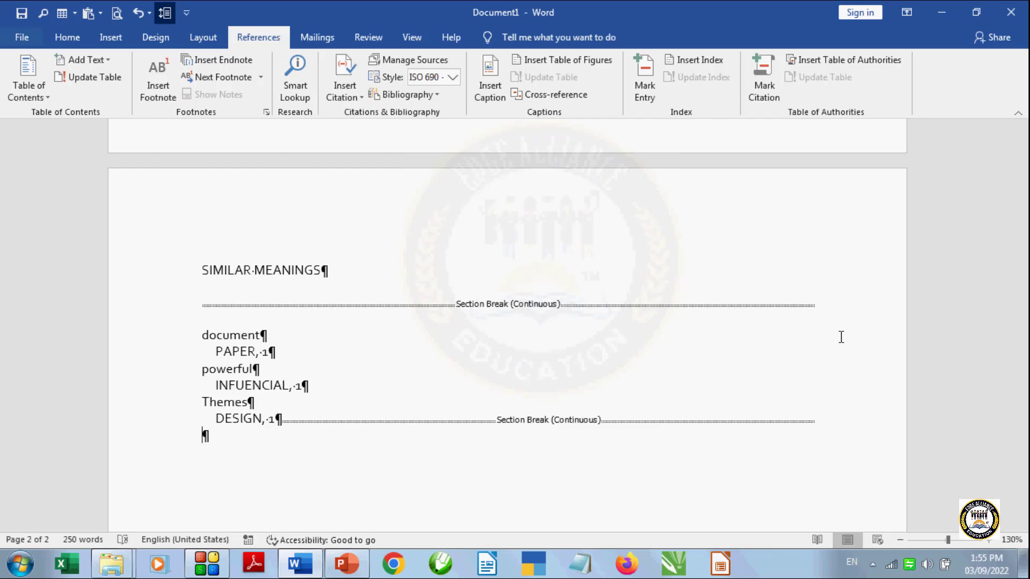
# - Mark the word "picture" in the fourth paragraph as an index entry with the subentry IMAGE, and finish marking entries
pyautogui.scroll(8, 841, 338)
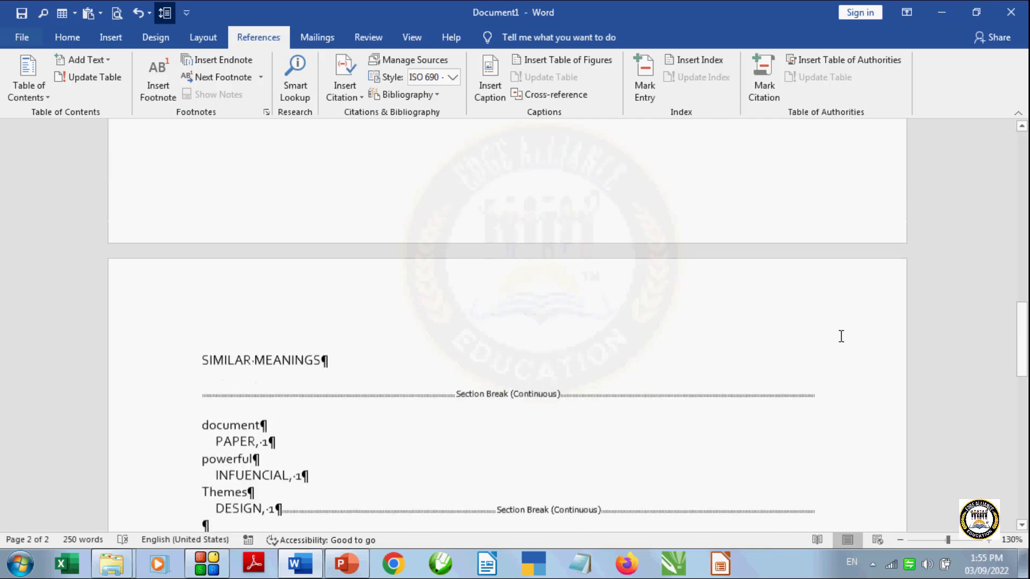
pyautogui.scroll(4, 784, 379)
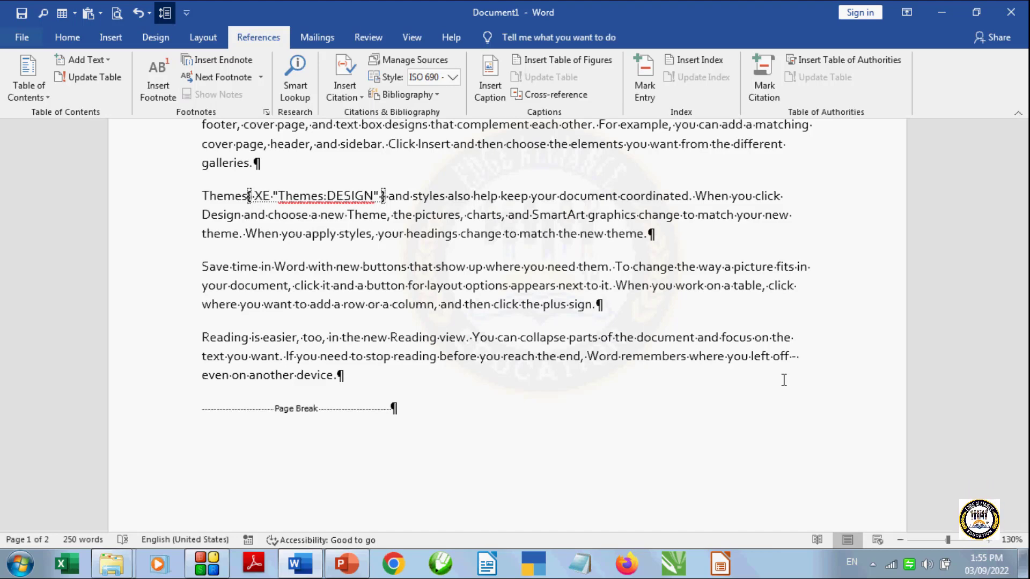
pyautogui.doubleClick(740, 267)
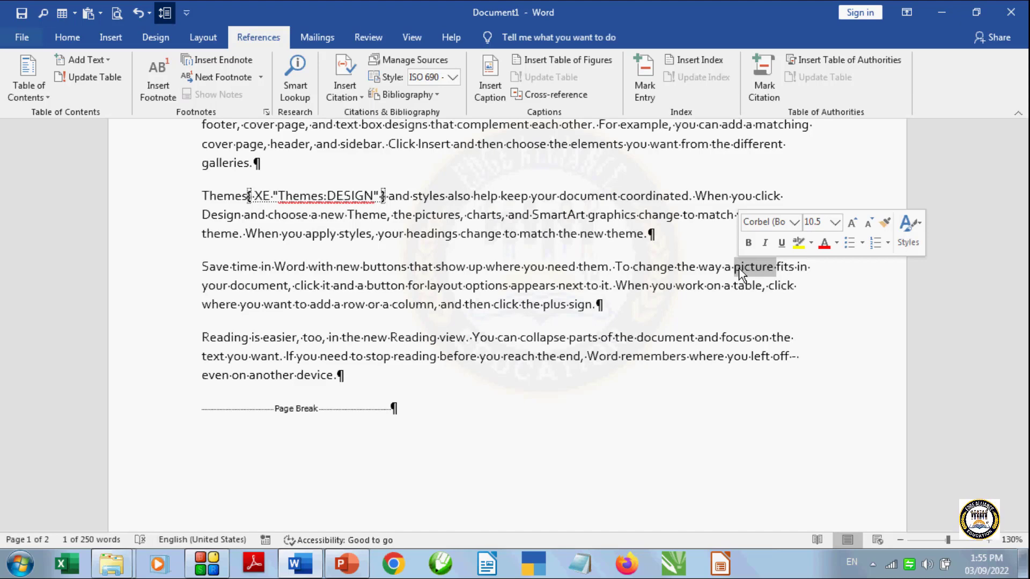
pyautogui.click(644, 95)
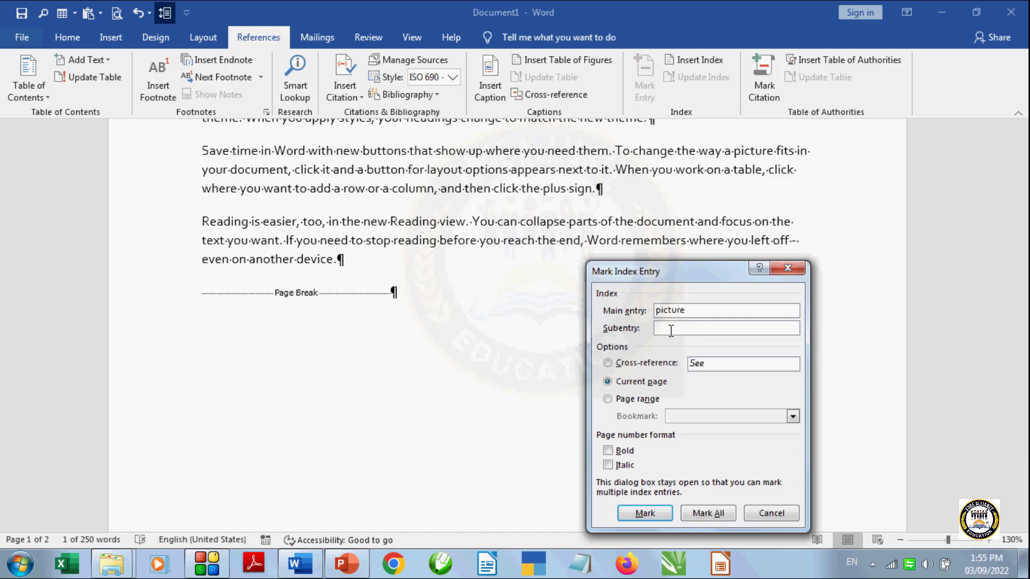
pyautogui.write('IM')
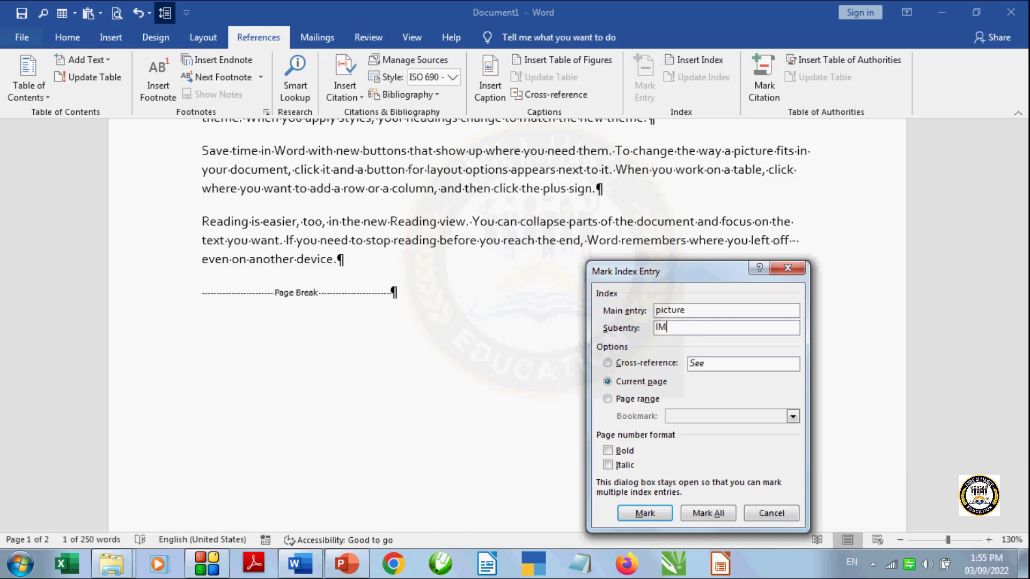
pyautogui.write('AGE')
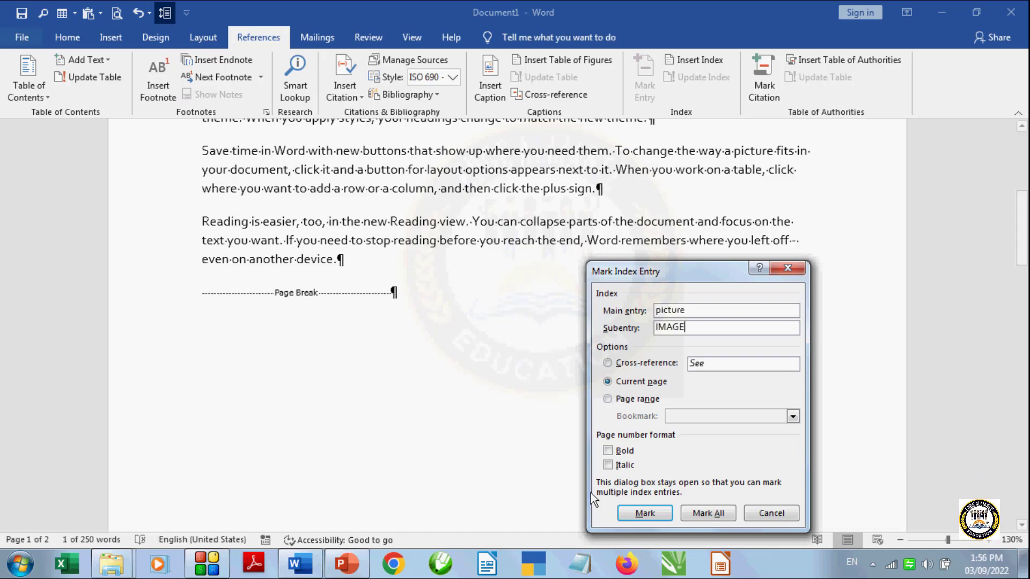
pyautogui.click(638, 514)
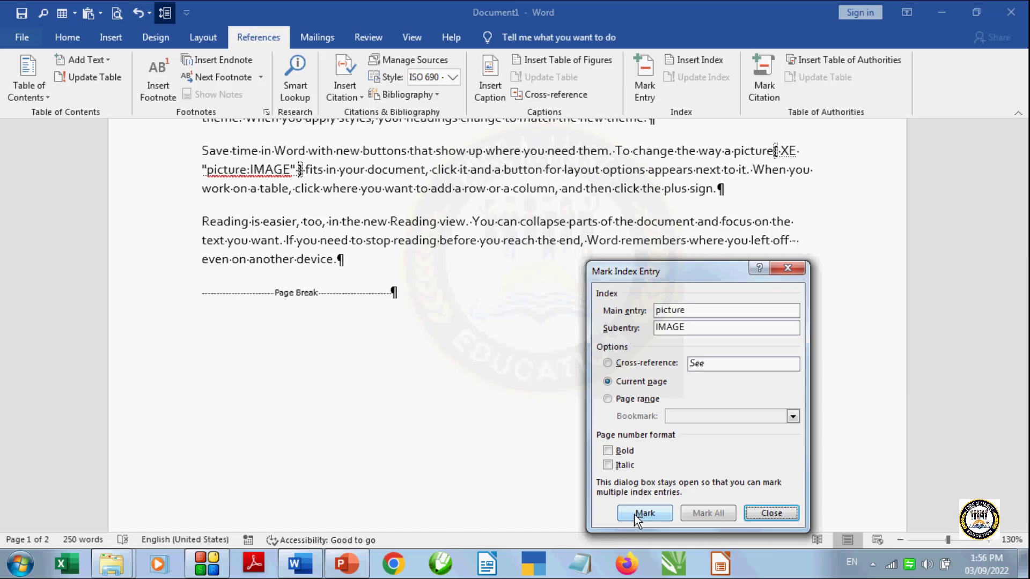
pyautogui.click(772, 513)
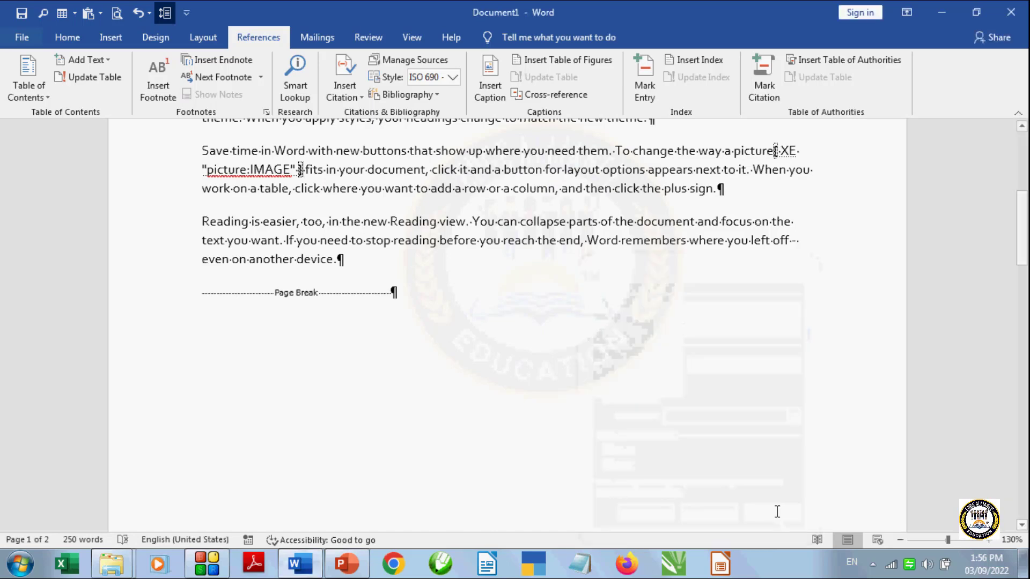
# - Update the whole index below the SIMILAR MEANINGS heading to include the newly marked entry
pyautogui.scroll(-10, 768, 478)
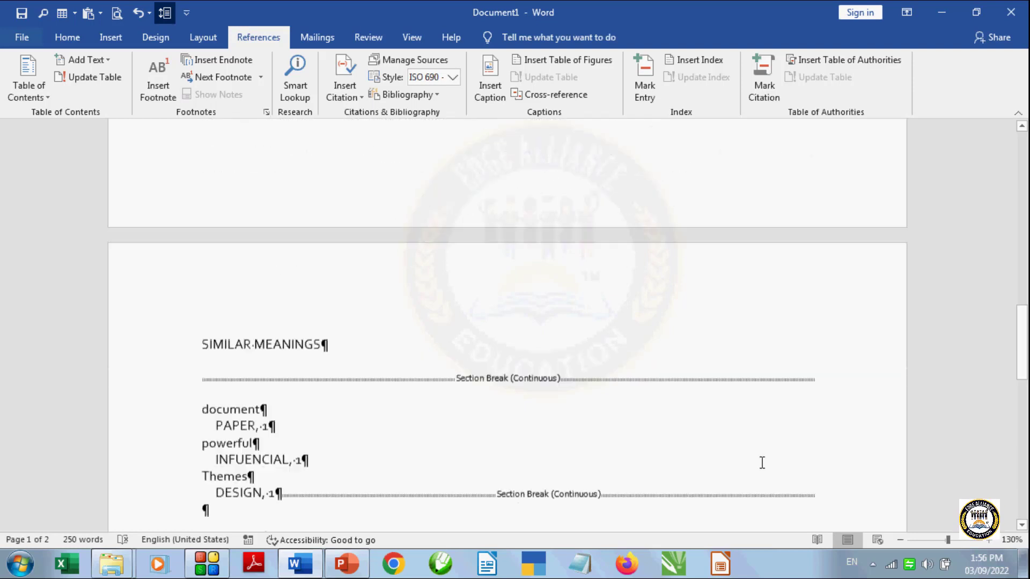
pyautogui.scroll(-3, 761, 463)
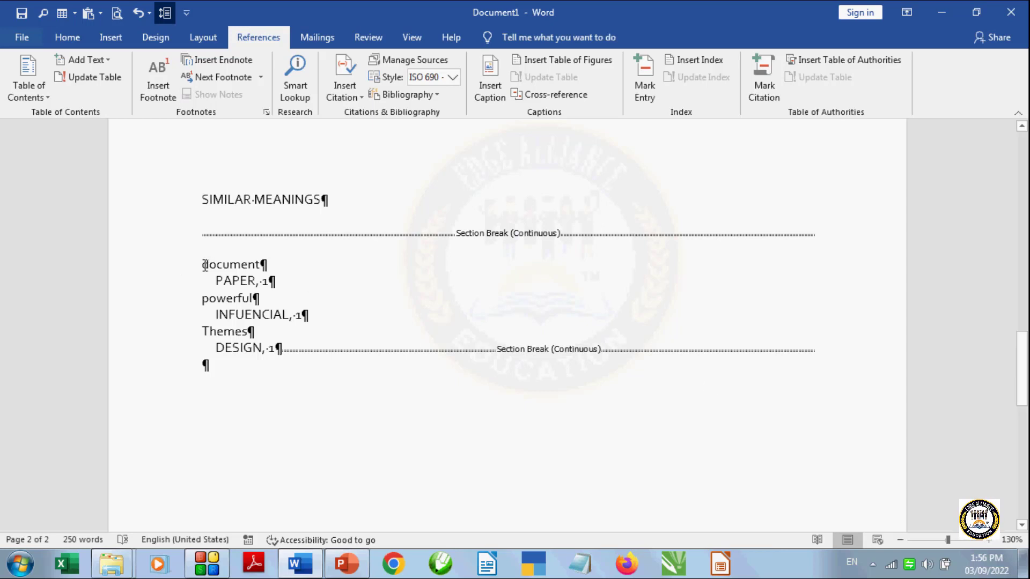
pyautogui.moveTo(205, 265); pyautogui.dragTo(276, 384)
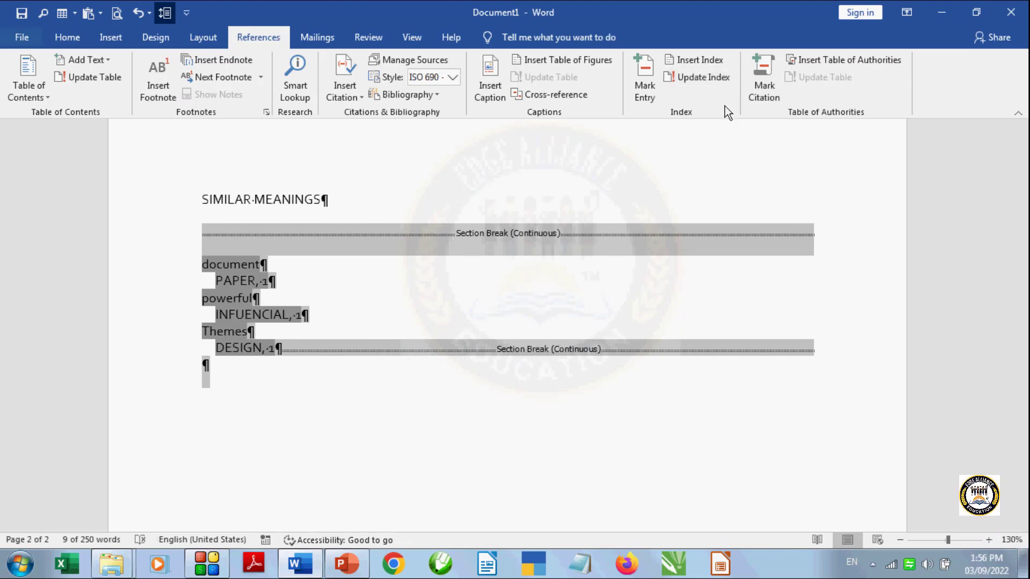
pyautogui.click(714, 80)
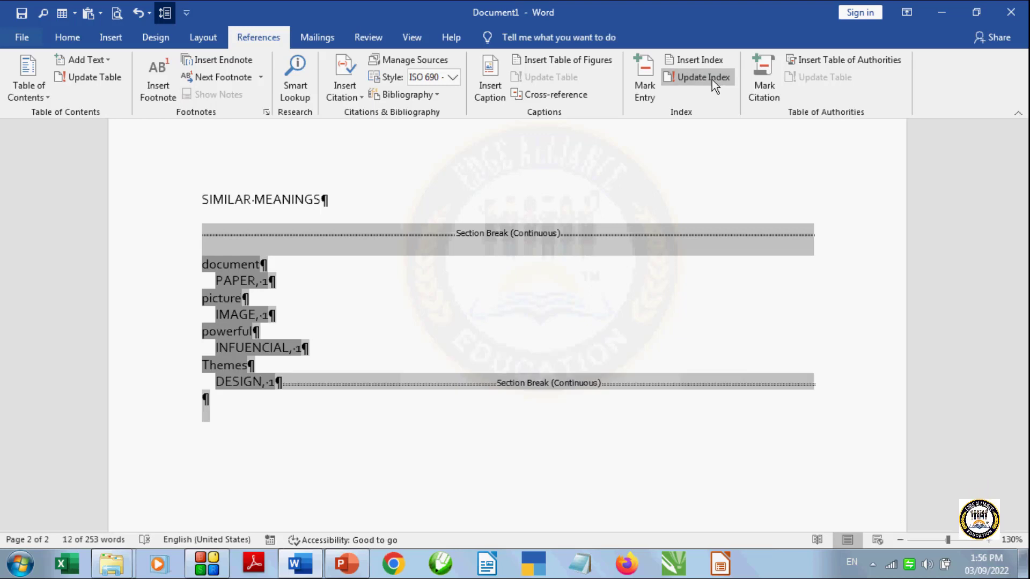
pyautogui.click(423, 338)
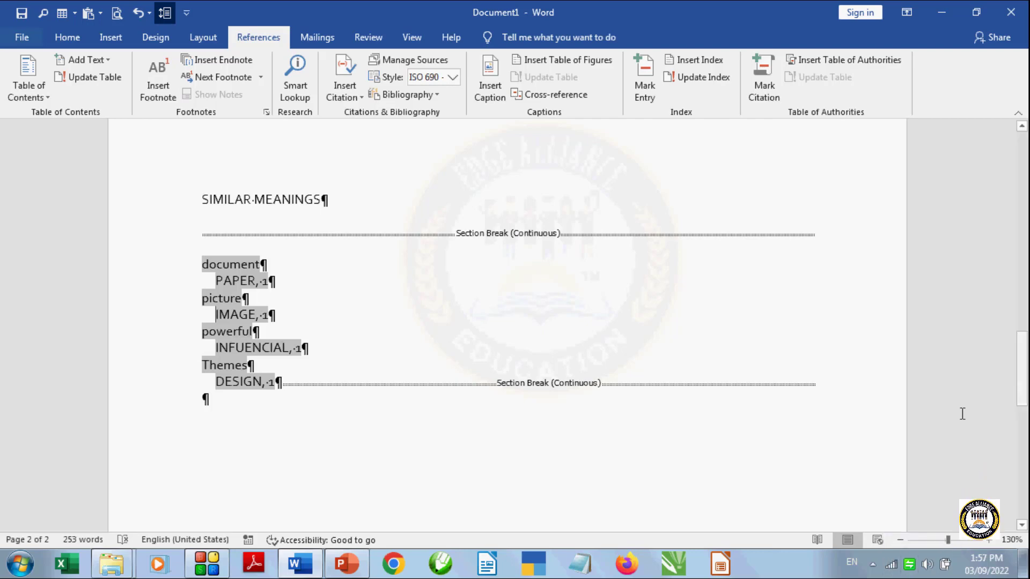
# - Hide the paragraph marks and index field codes throughout the document
pyautogui.scroll(6, 961, 415)
pyautogui.scroll(10, 808, 400)
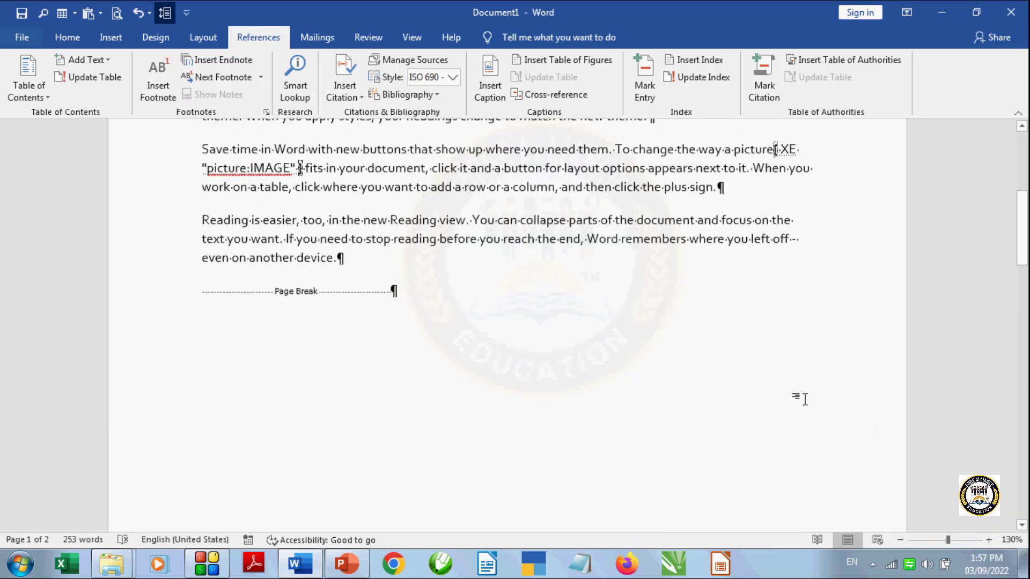
pyautogui.scroll(4, 594, 436)
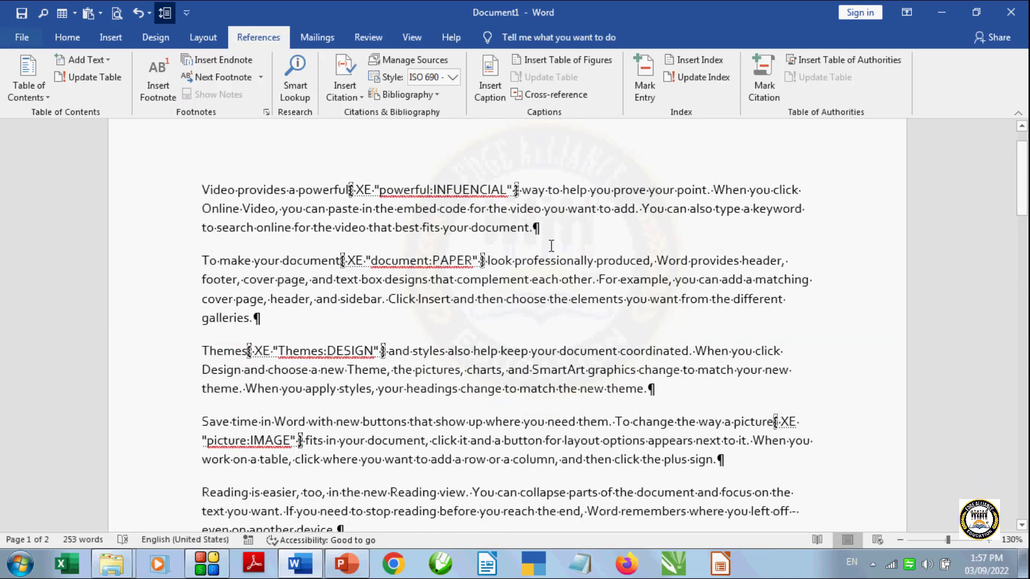
pyautogui.scroll(-15, 552, 247)
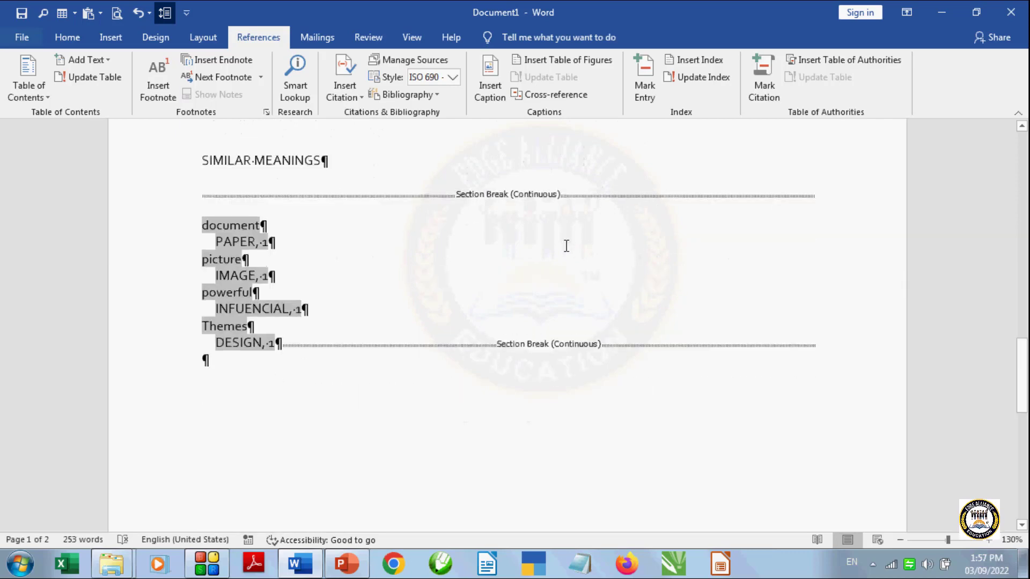
pyautogui.scroll(10, 566, 247)
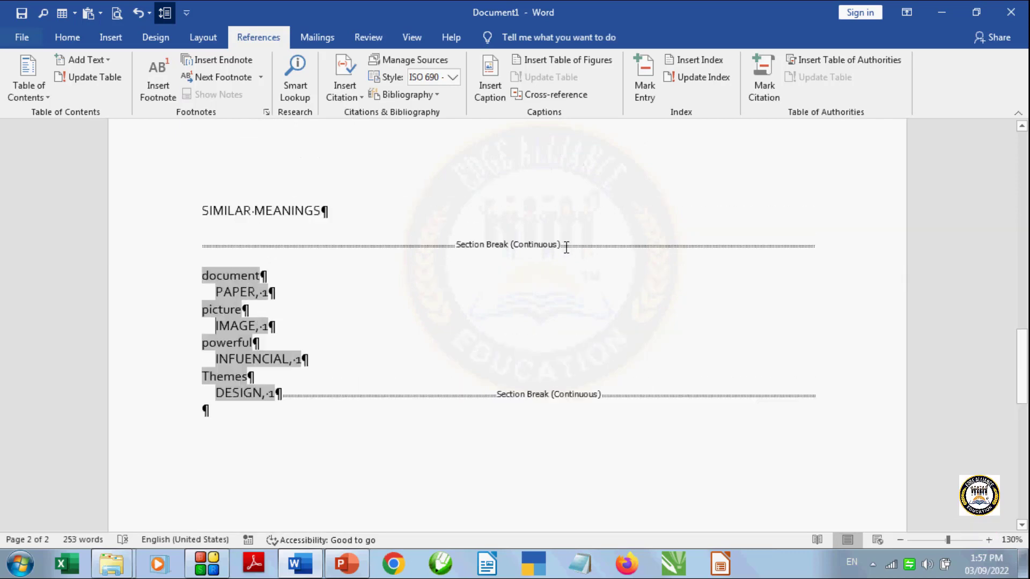
pyautogui.scroll(3, 566, 247)
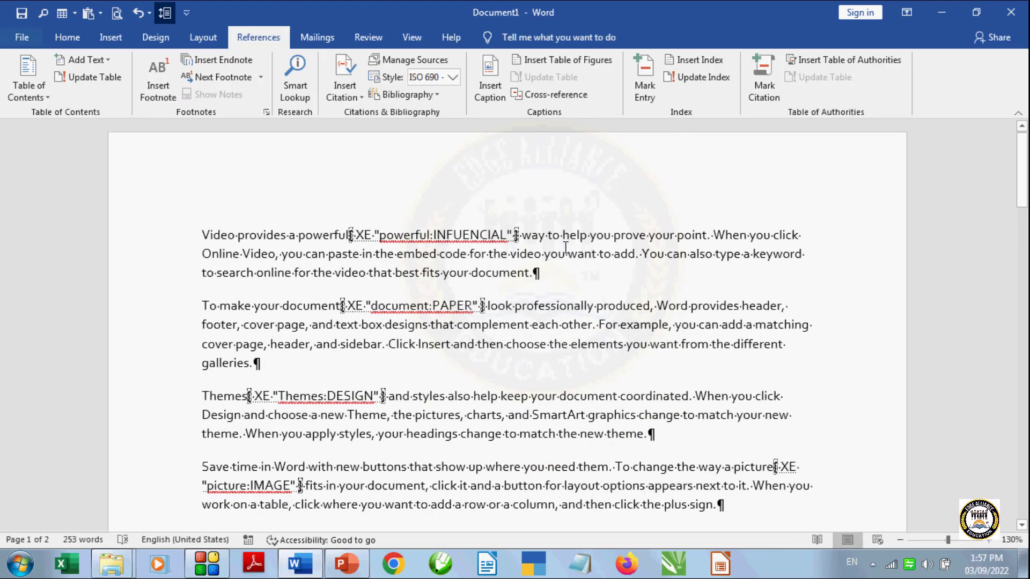
pyautogui.click(67, 37)
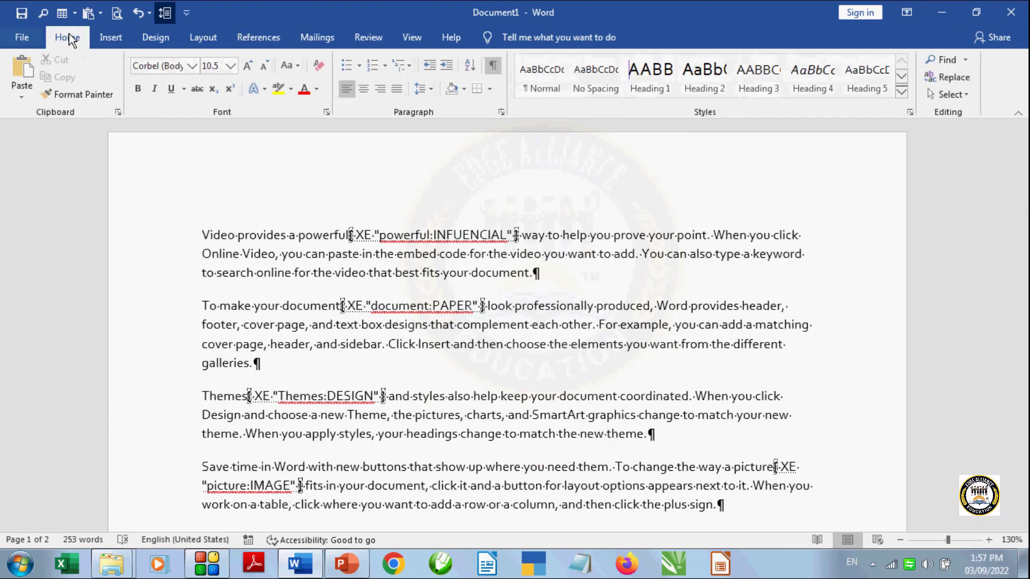
pyautogui.click(494, 65)
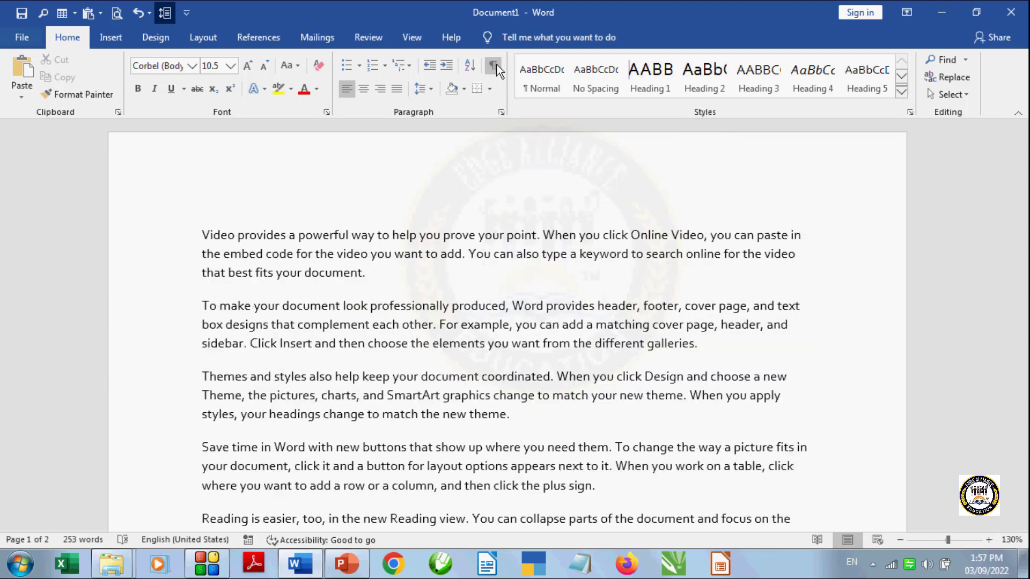
# - Review the body text and the SIMILAR MEANINGS index with the formatting marks hidden
pyautogui.scroll(-8, 644, 334)
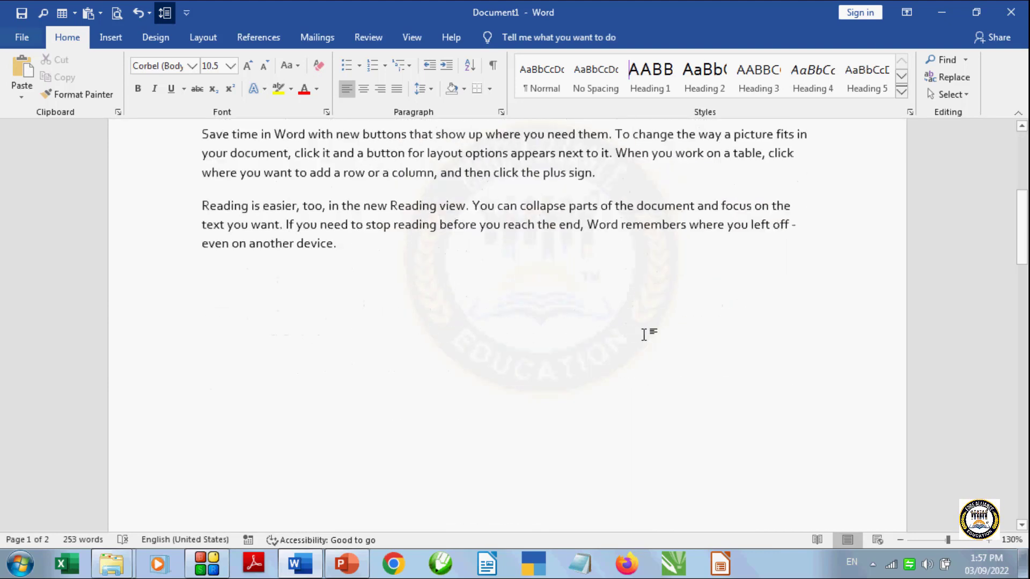
pyautogui.scroll(-6, 644, 334)
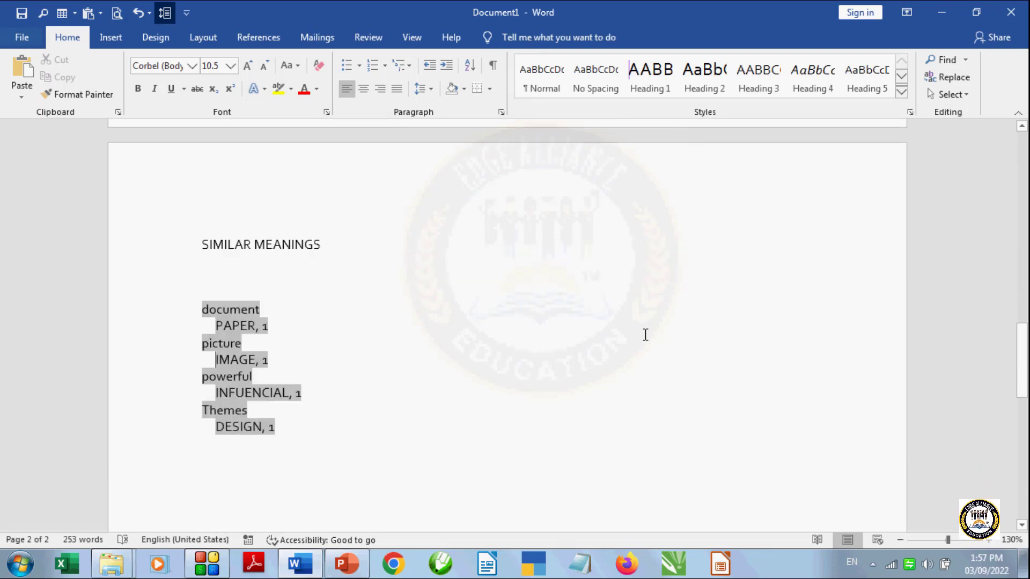
pyautogui.scroll(5, 646, 334)
pyautogui.scroll(6, 638, 346)
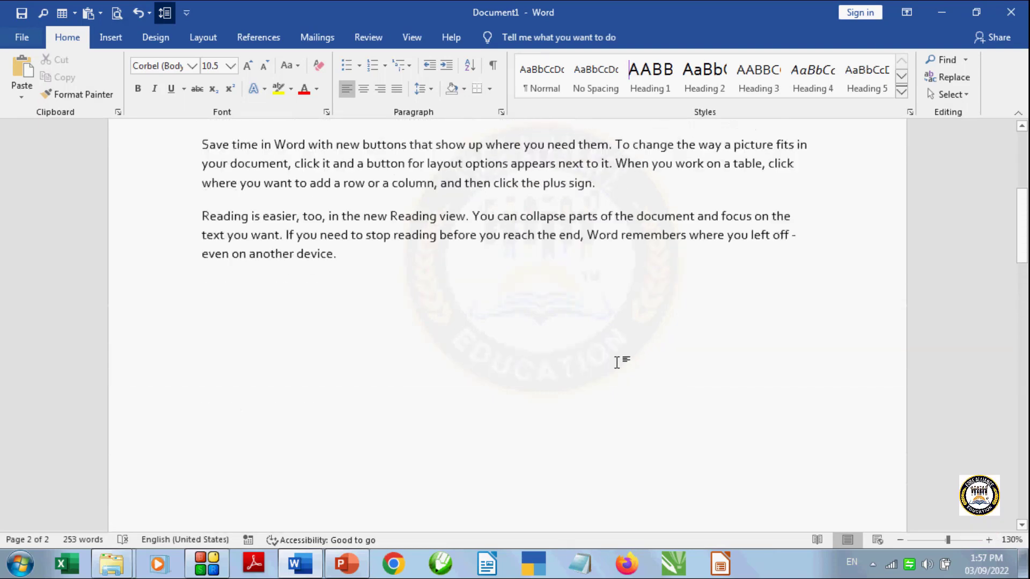
pyautogui.scroll(-10, 617, 362)
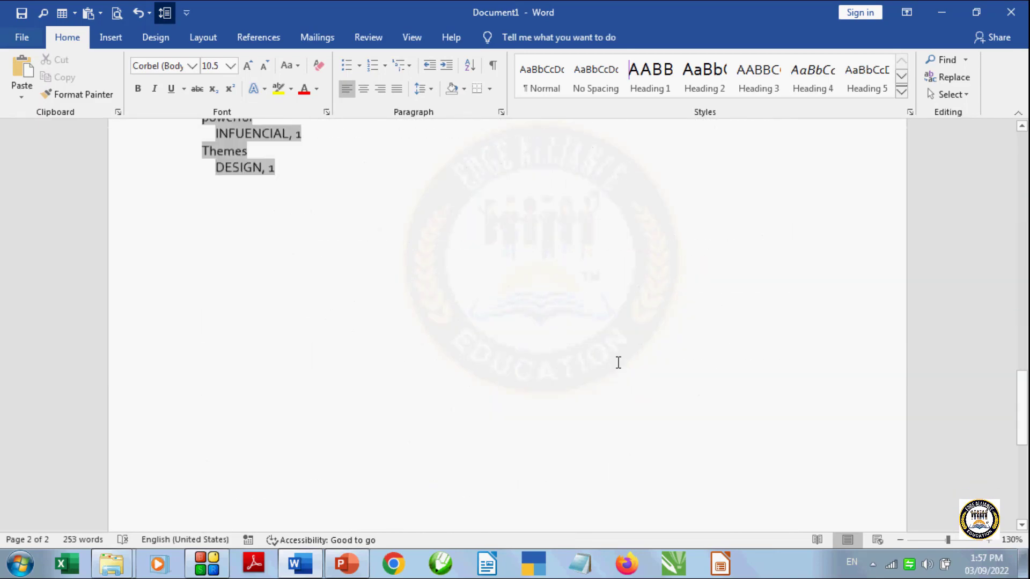
pyautogui.scroll(10, 617, 363)
pyautogui.scroll(10, 617, 363)
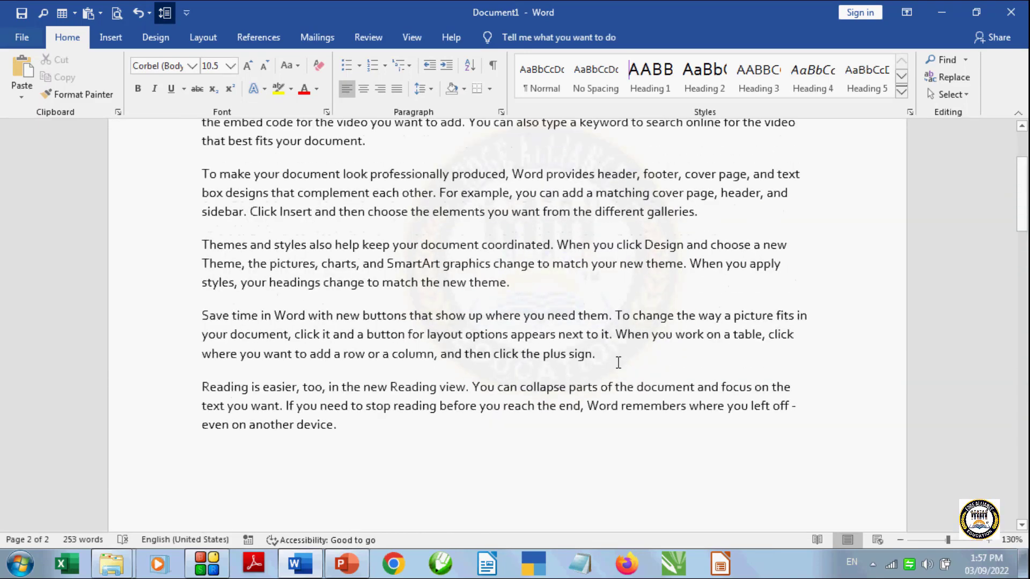
# - Create a new blank document
pyautogui.click(277, 44)
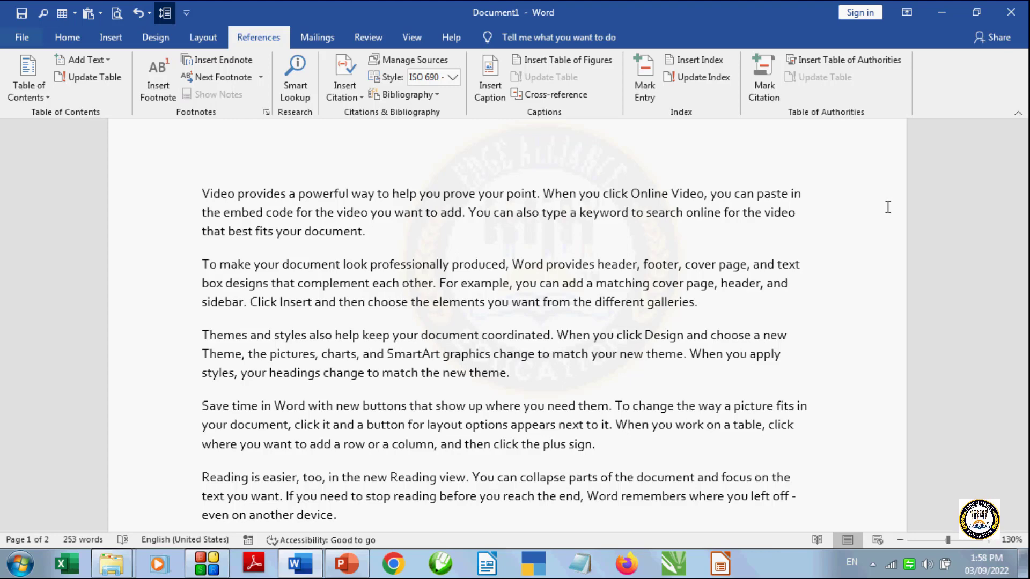
pyautogui.hotkey('ctrl', 'n')
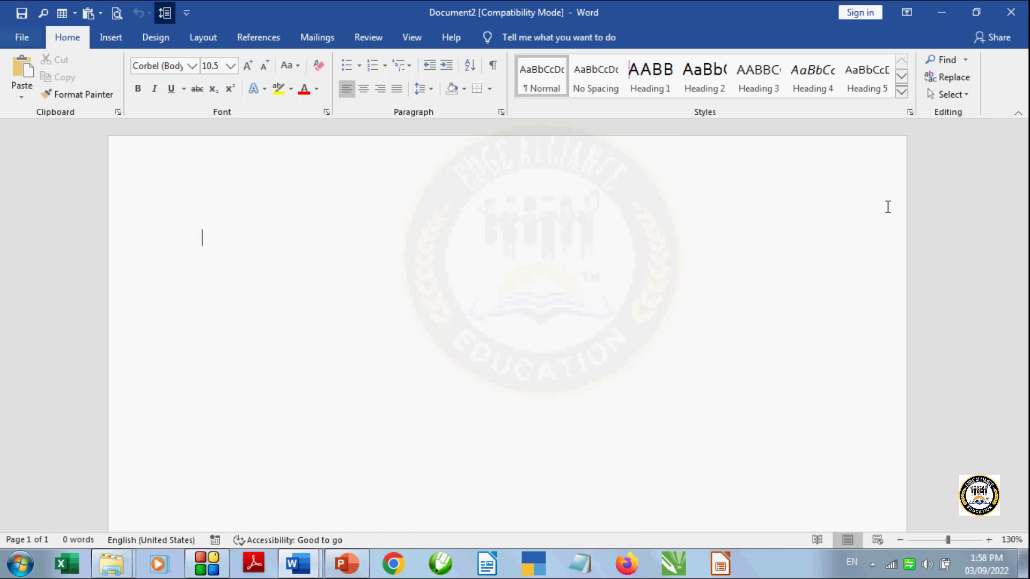
# - Enter the words SUNFLOWER, CAT and RED on separate lines of the blank document's first page
pyautogui.write('SUNF')
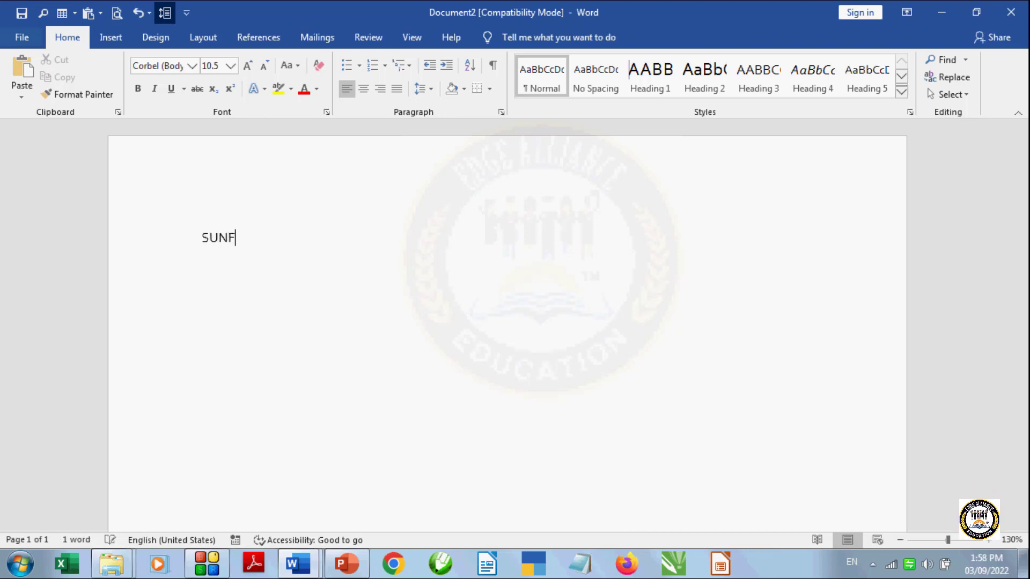
pyautogui.write('LOWER ')
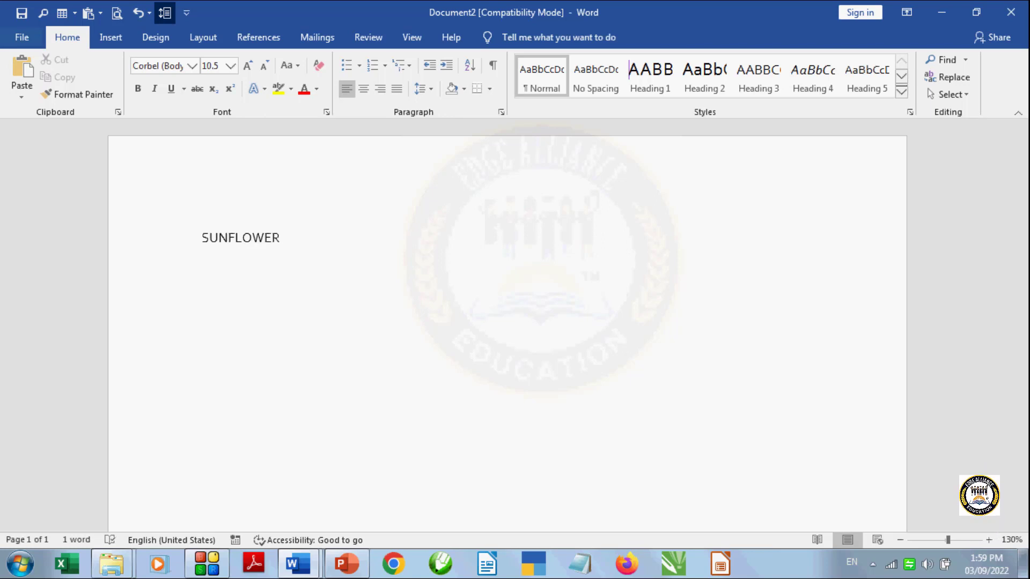
pyautogui.write('CAT')
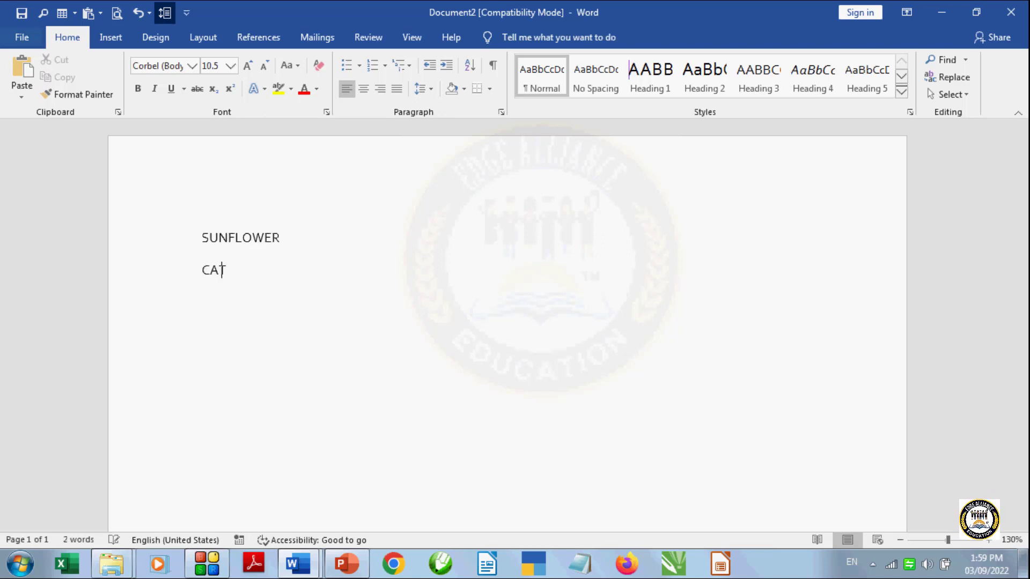
pyautogui.press('Return')
pyautogui.write('RED')
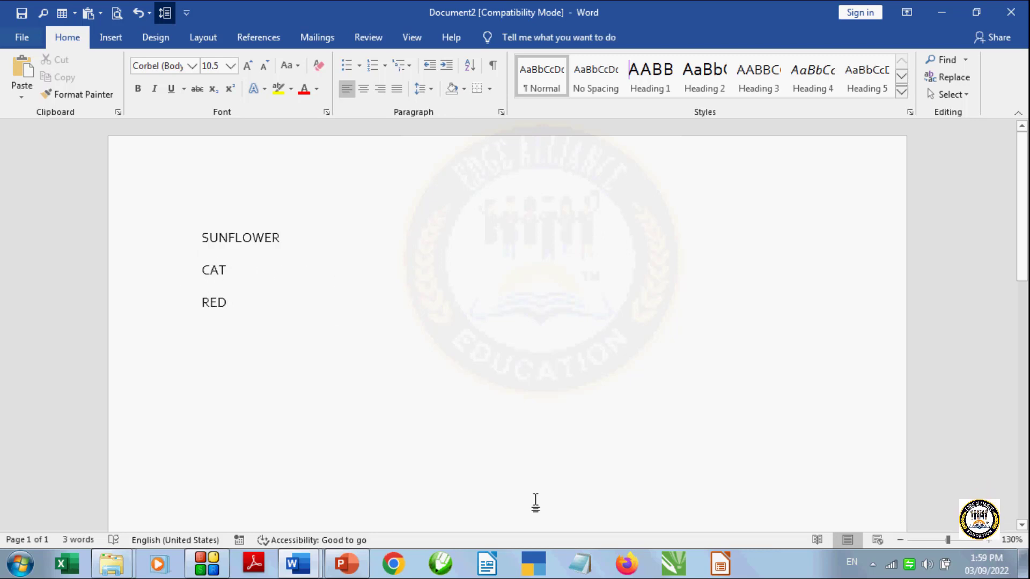
# - Insert a page break after RED and enter BLUE, COW and ROSE on separate lines of the second page
pyautogui.scroll(-2, 534, 502)
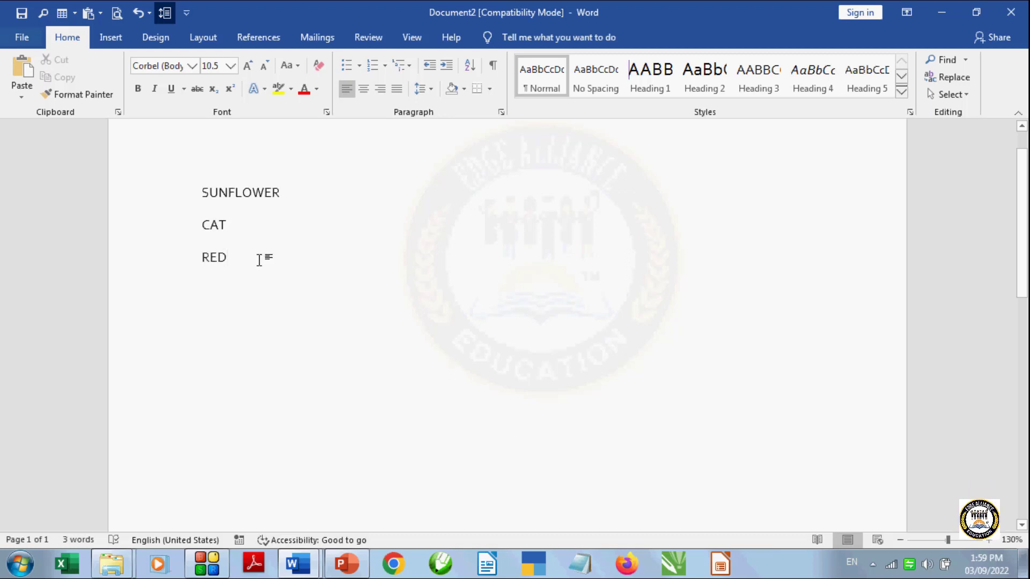
pyautogui.hotkey('ctrl', 'Return')
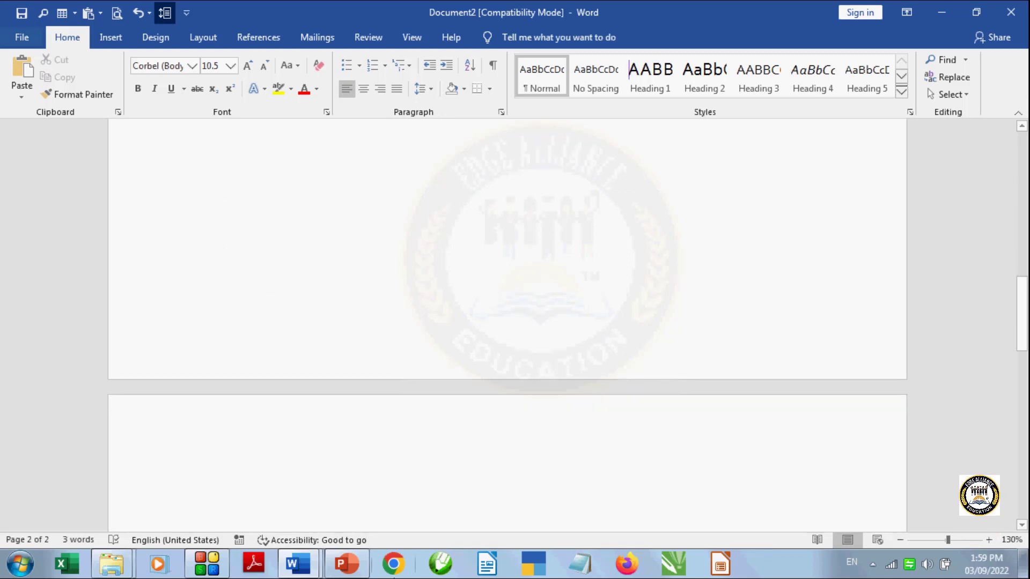
pyautogui.scroll(2, 394, 578)
pyautogui.scroll(-10, 395, 578)
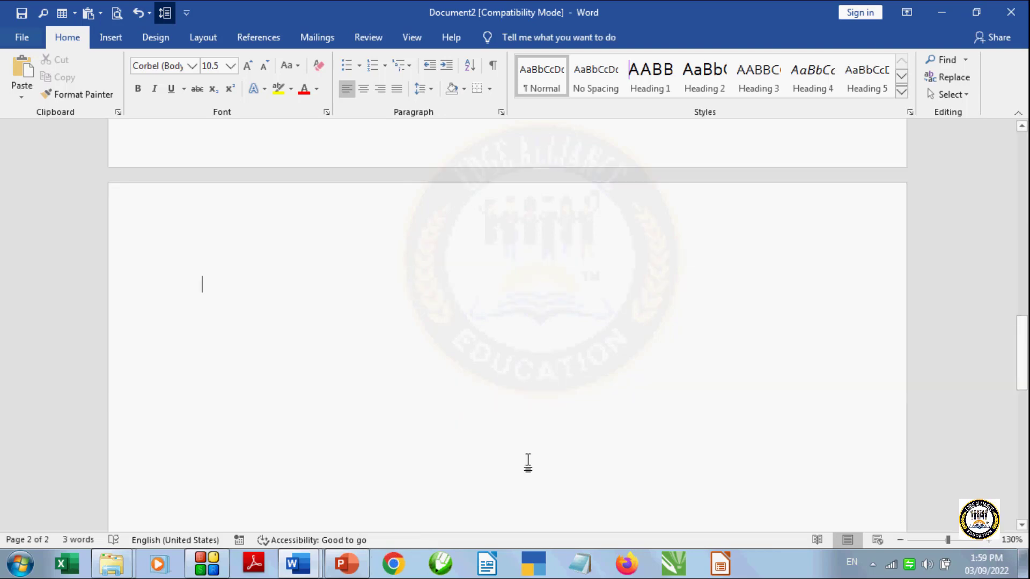
pyautogui.scroll(3, 528, 463)
pyautogui.scroll(-4, 528, 463)
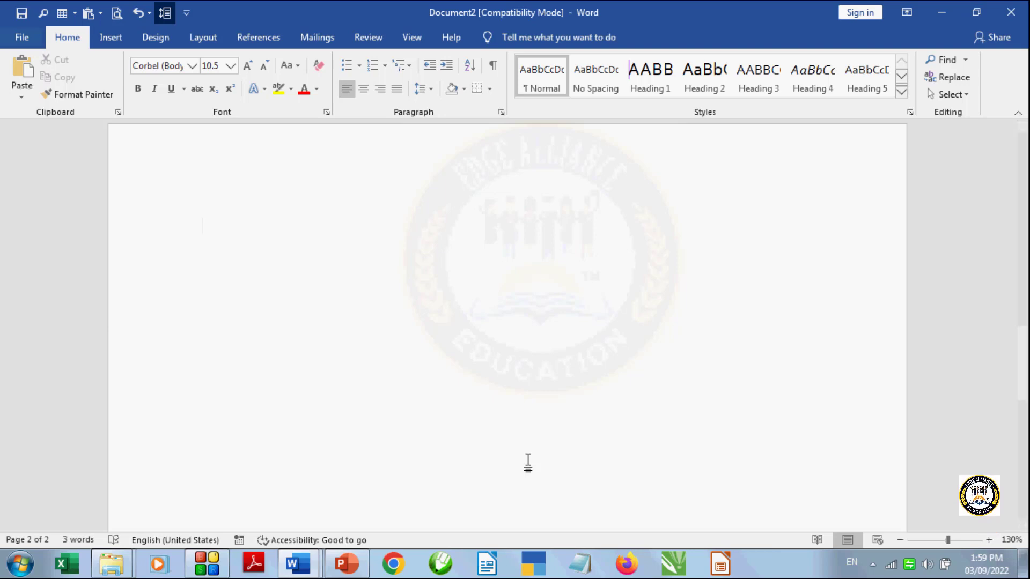
pyautogui.write('BLU')
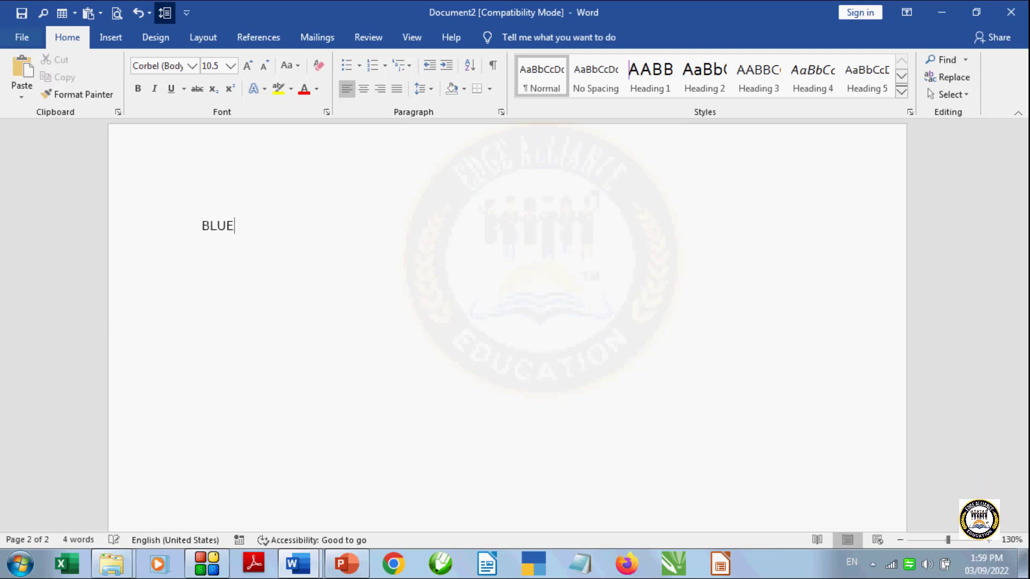
pyautogui.write('E')
pyautogui.press('Return')
pyautogui.write('COW ')
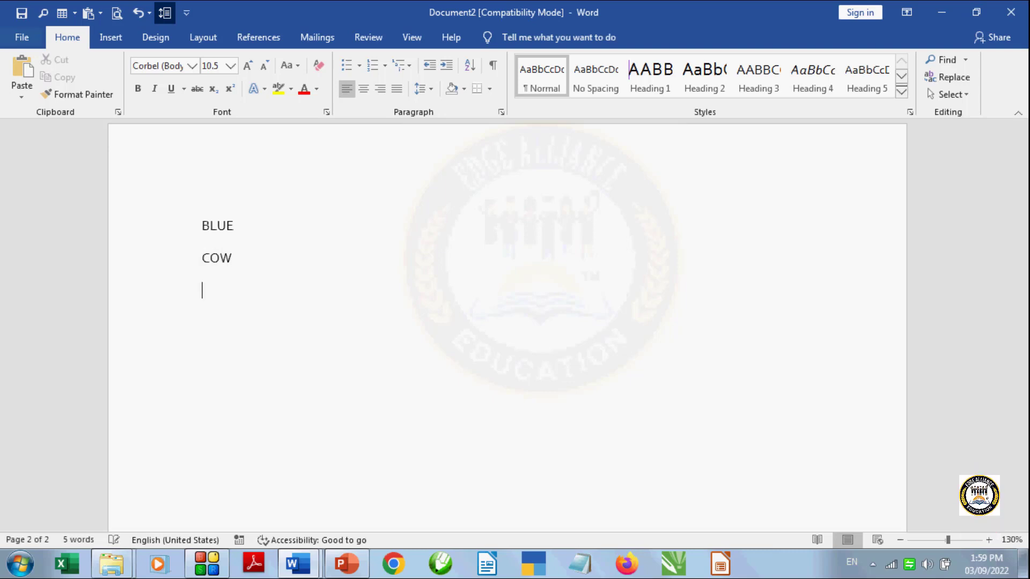
pyautogui.write('ROSE')
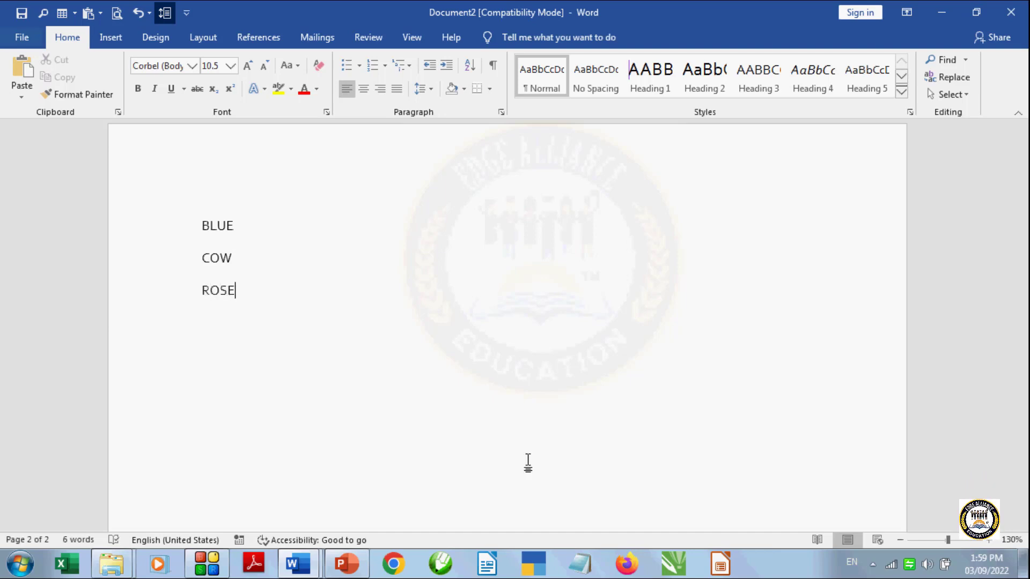
# - Insert a page break after ROSE and enter BLACK, GREEN and DOG on separate lines of the third page
pyautogui.hotkey('ctrl', 'Return')
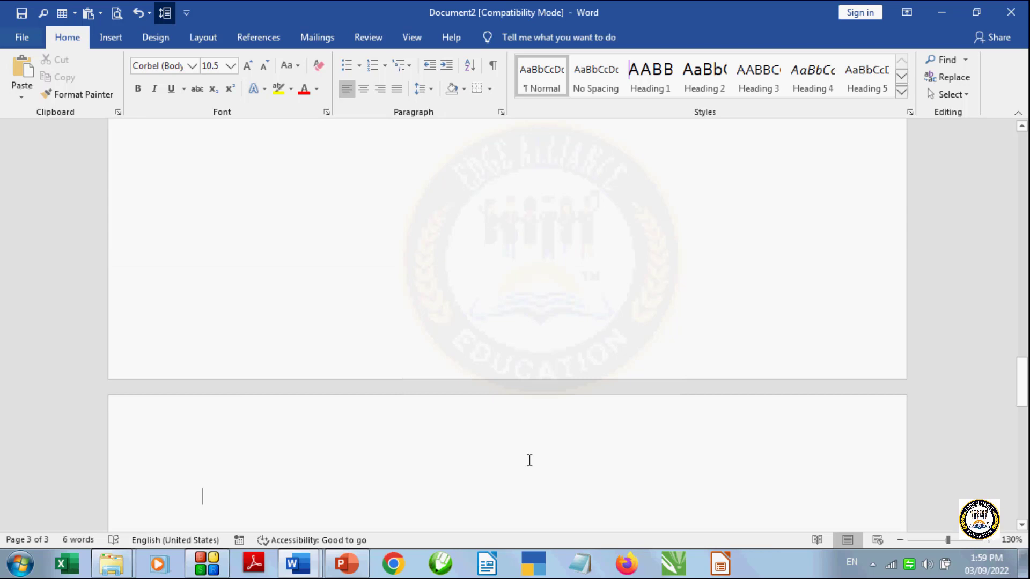
pyautogui.scroll(-1, 529, 461)
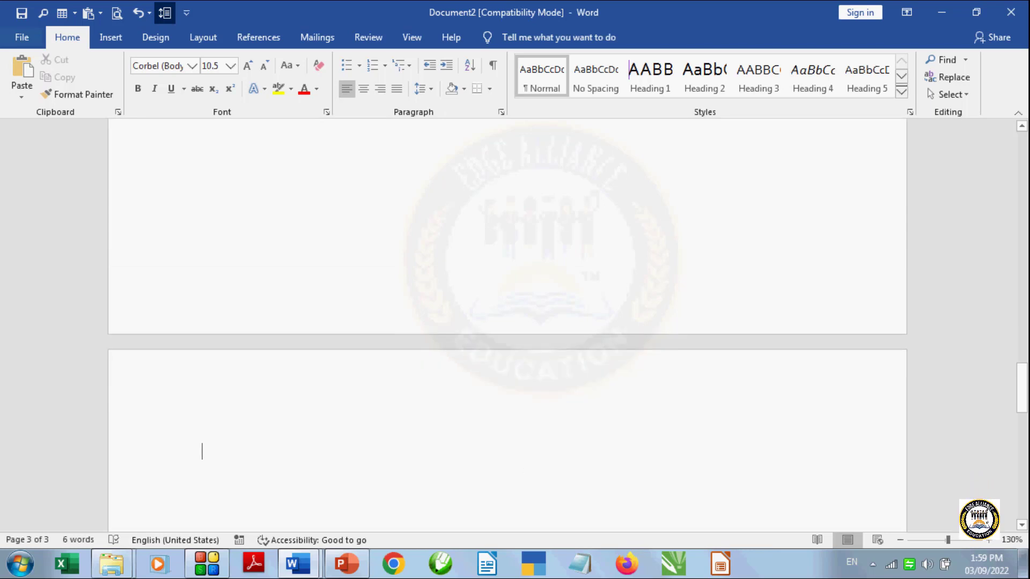
pyautogui.write('BLAC')
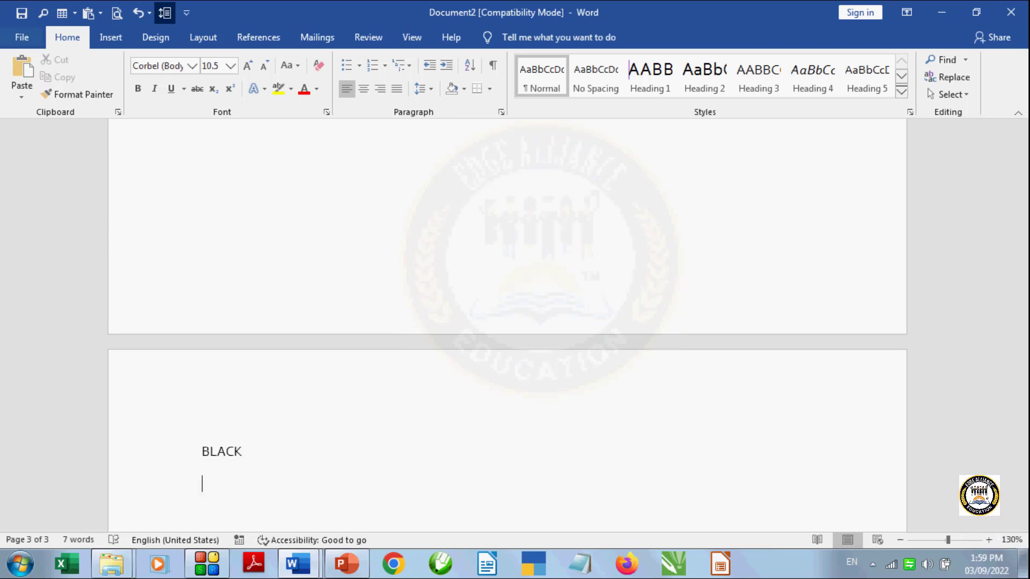
pyautogui.write('K')
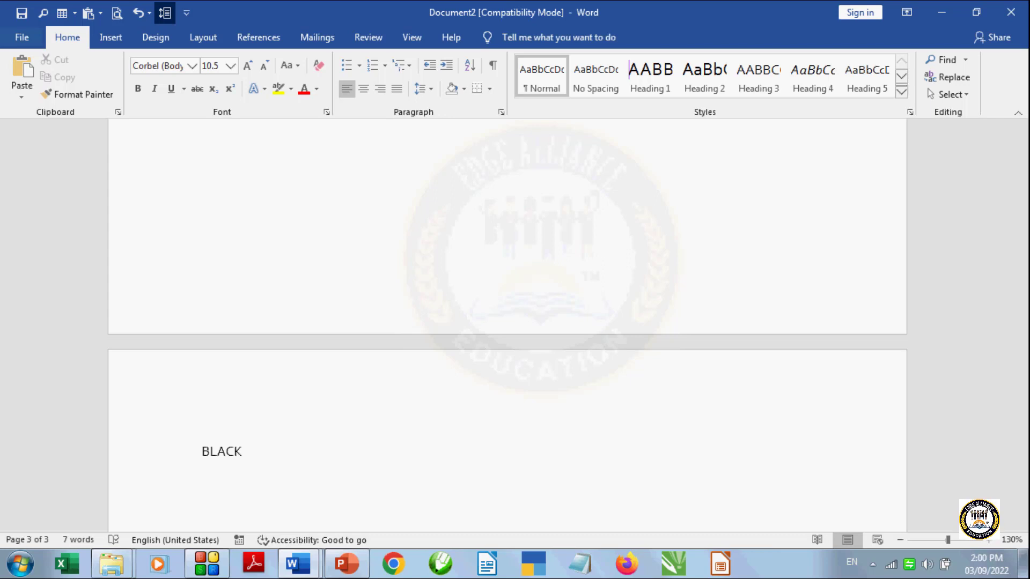
pyautogui.press('Return')
pyautogui.write('GREEOG')
# - Review the word lists on all three pages of the document
pyautogui.scroll(1, 577, 486)
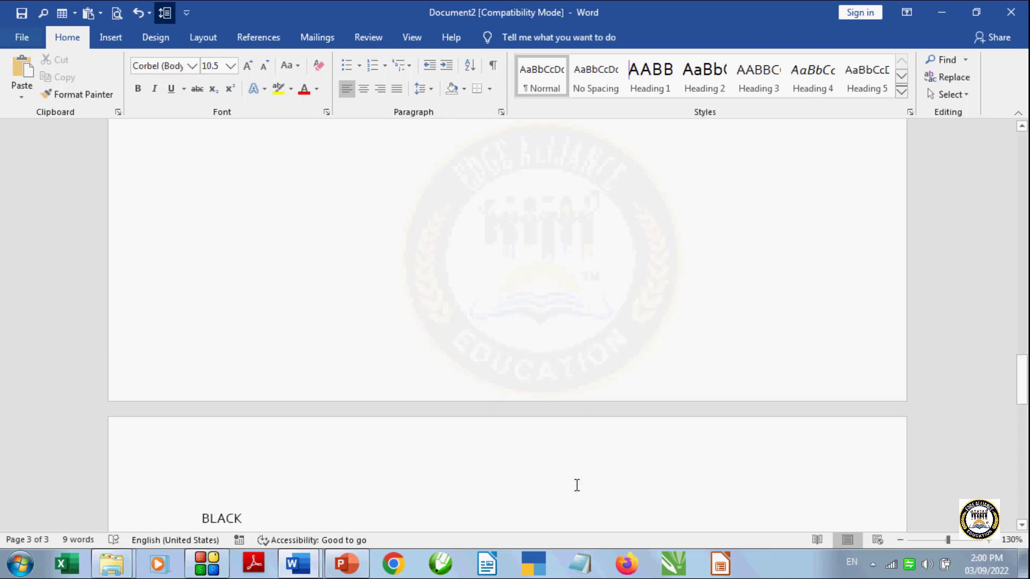
pyautogui.scroll(9, 577, 486)
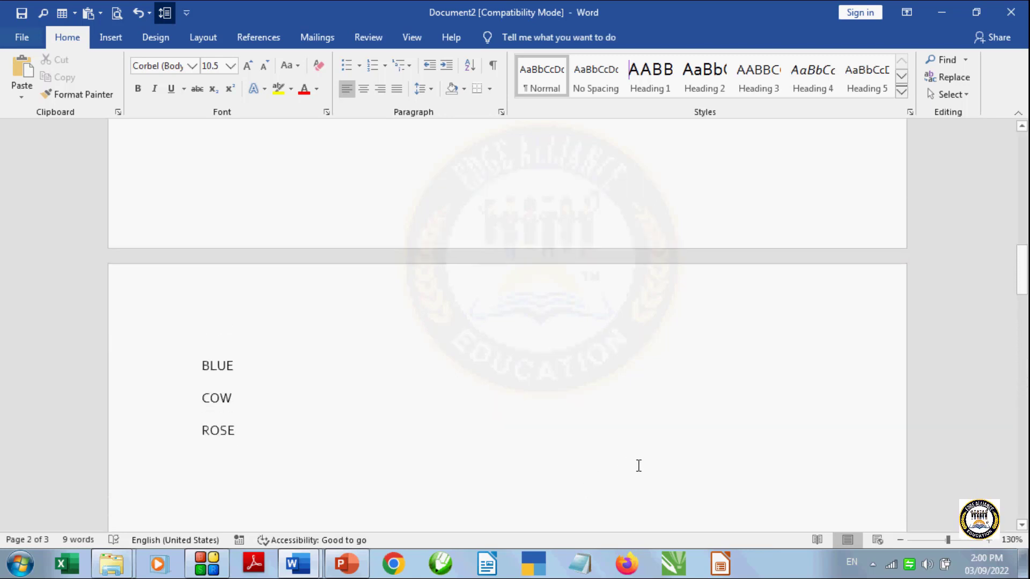
pyautogui.scroll(9, 638, 466)
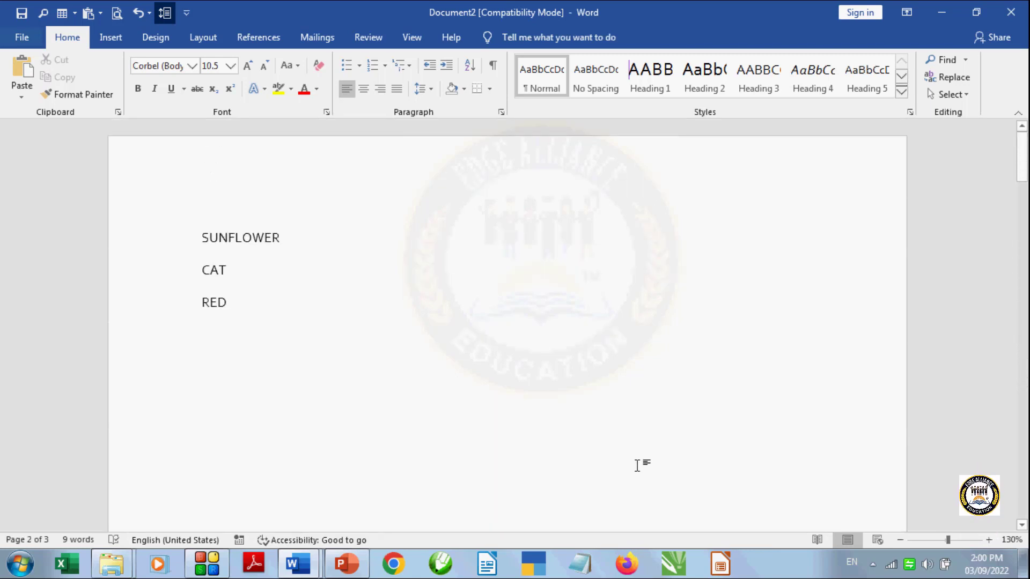
pyautogui.scroll(-15, 547, 342)
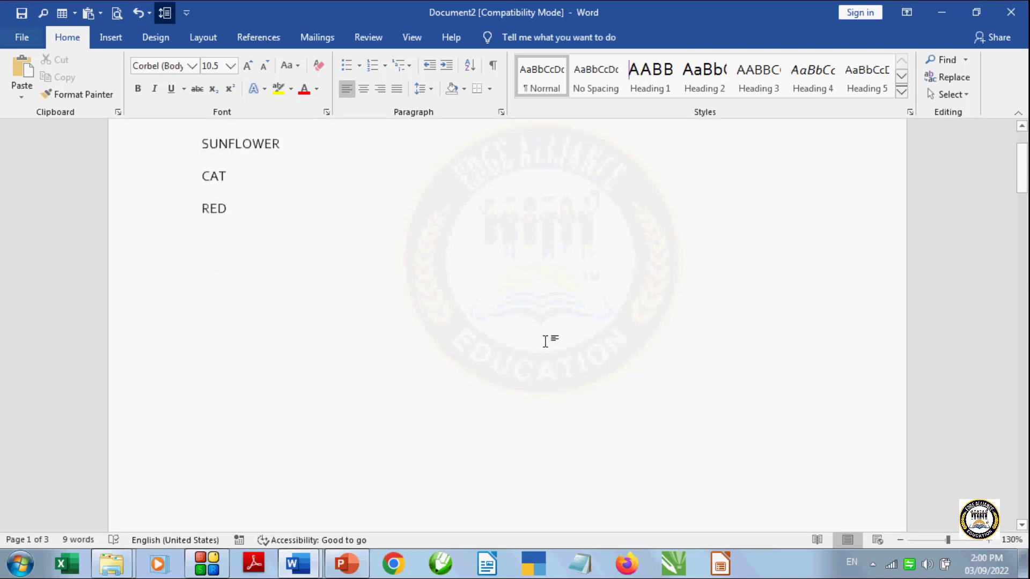
pyautogui.scroll(-8, 546, 342)
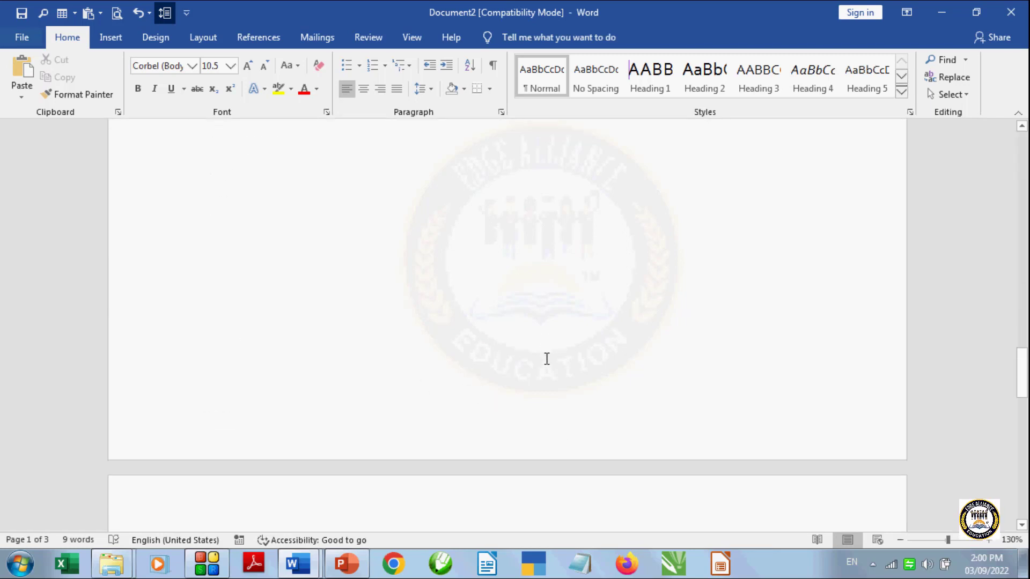
pyautogui.scroll(10, 546, 388)
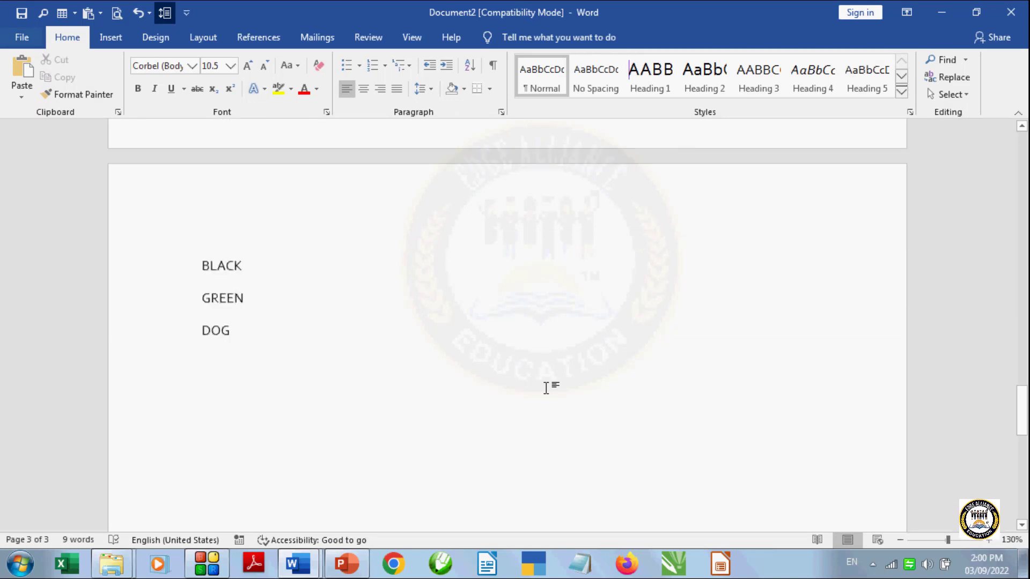
pyautogui.scroll(12, 547, 388)
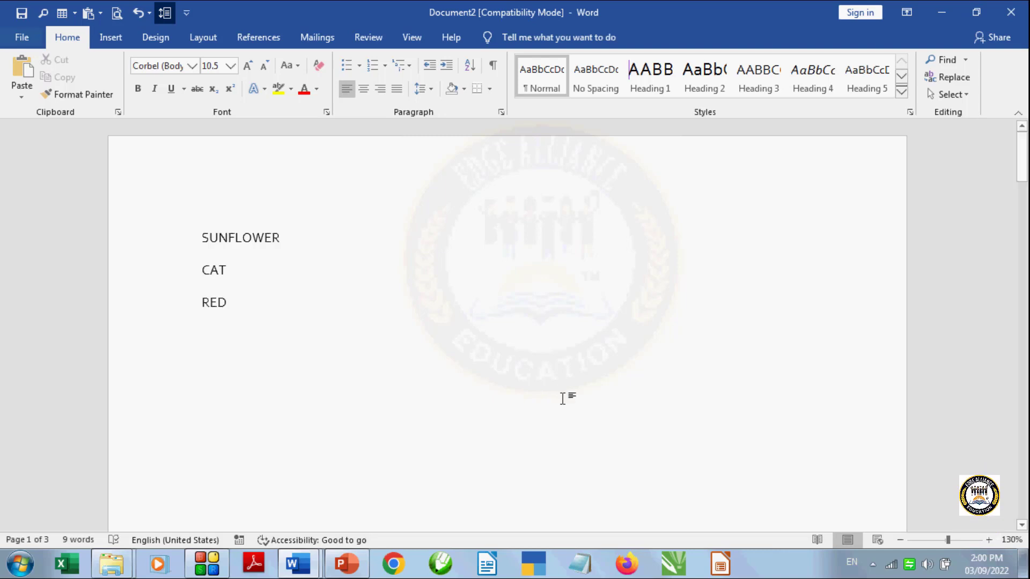
# - Select the word SUNFLOWER on the first page and open Mark Citation for it
pyautogui.click(261, 36)
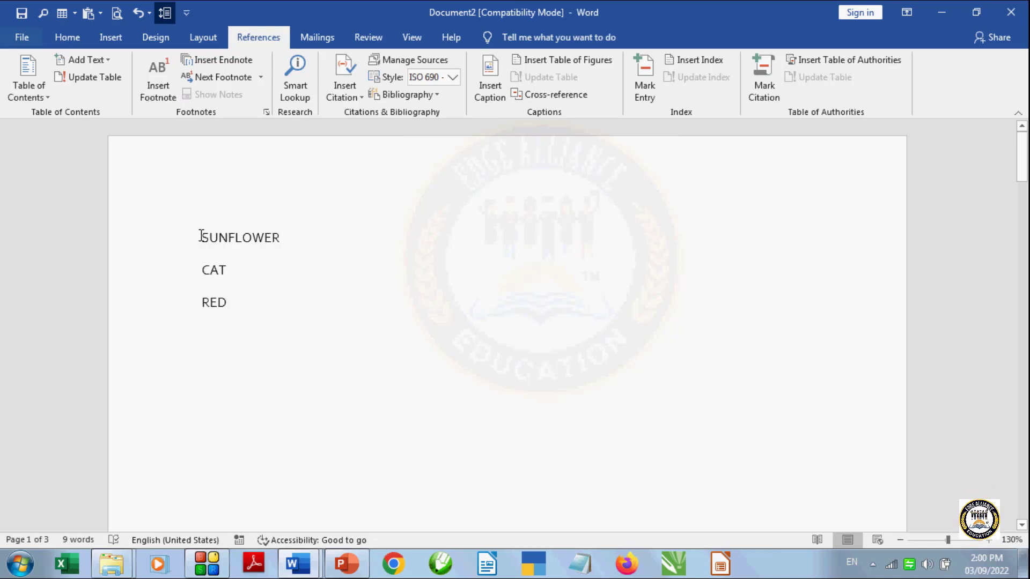
pyautogui.moveTo(200, 236); pyautogui.dragTo(304, 236)
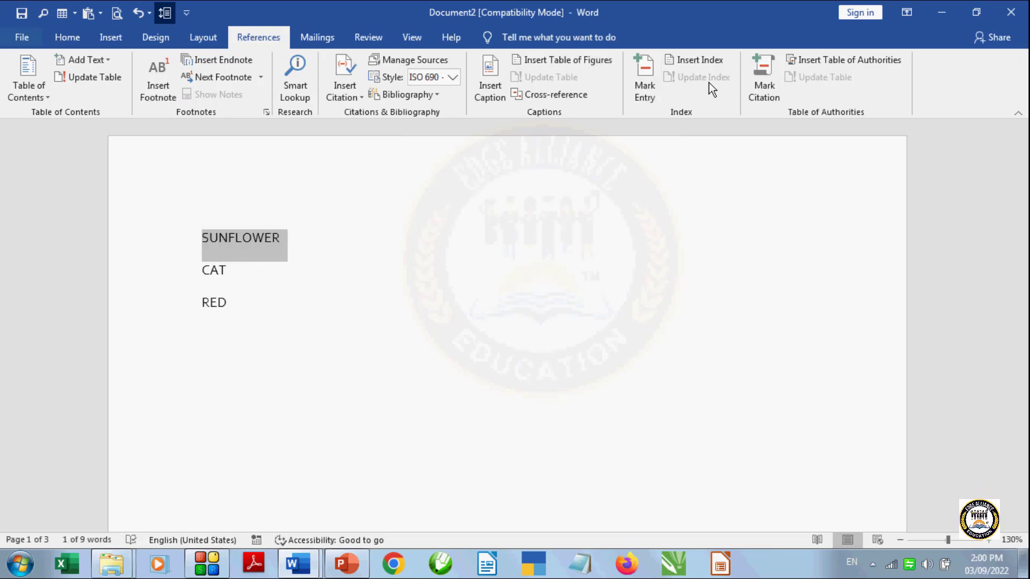
pyautogui.click(758, 97)
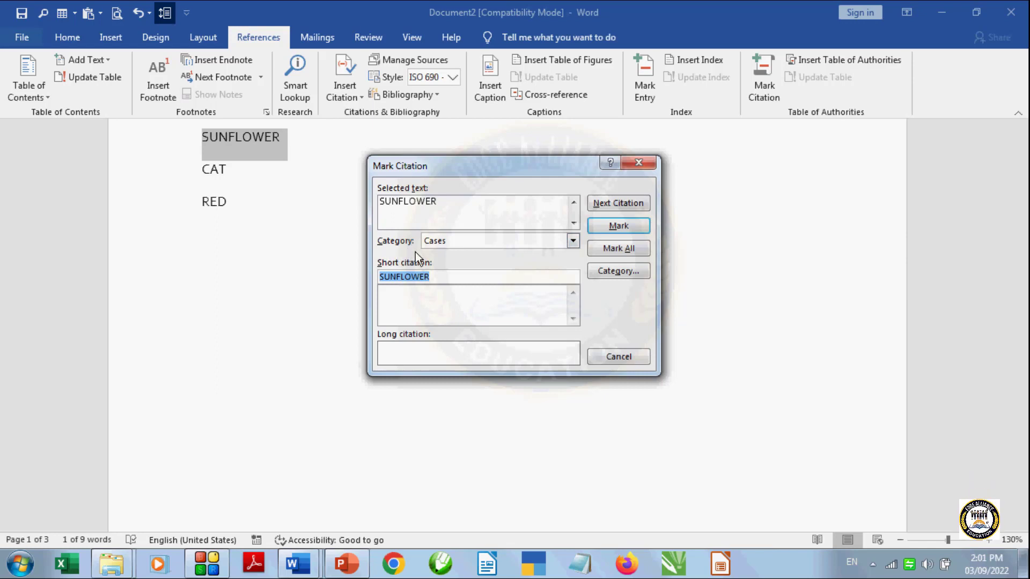
# - Look through the citation categories available for SUNFLOWER without choosing a different one
pyautogui.click(572, 241)
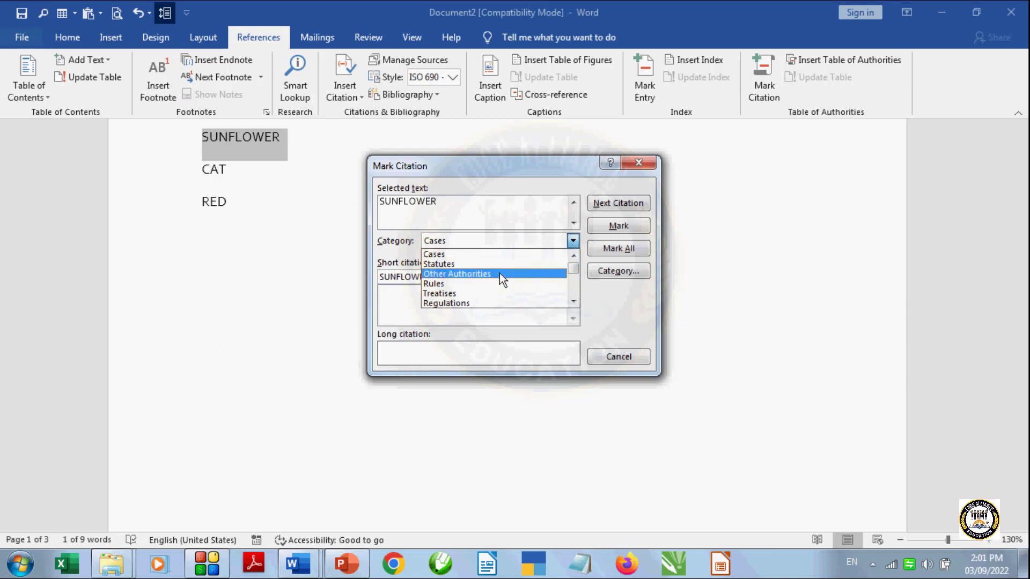
pyautogui.click(573, 302)
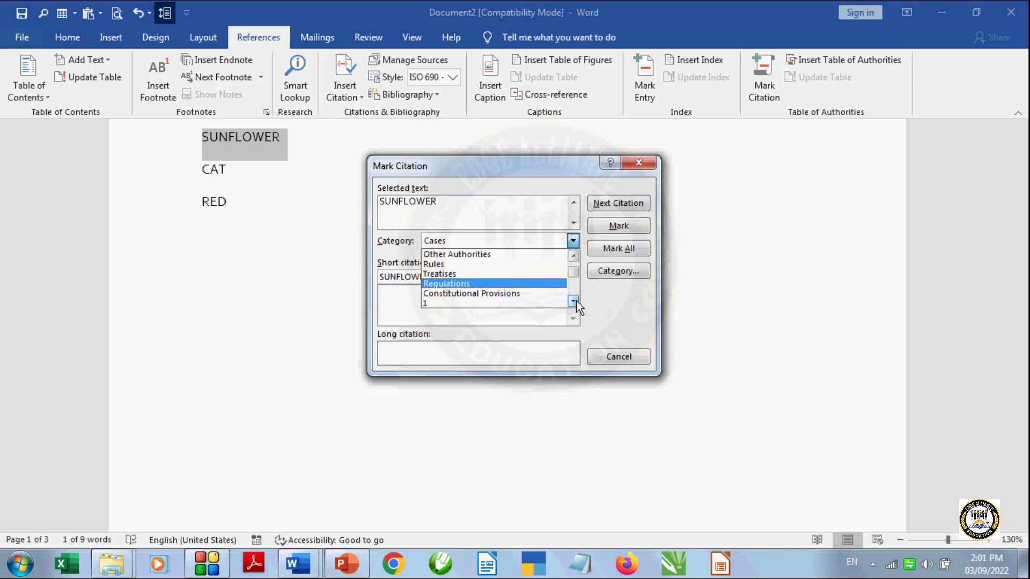
pyautogui.click(574, 302)
pyautogui.click(573, 302)
pyautogui.click(573, 302)
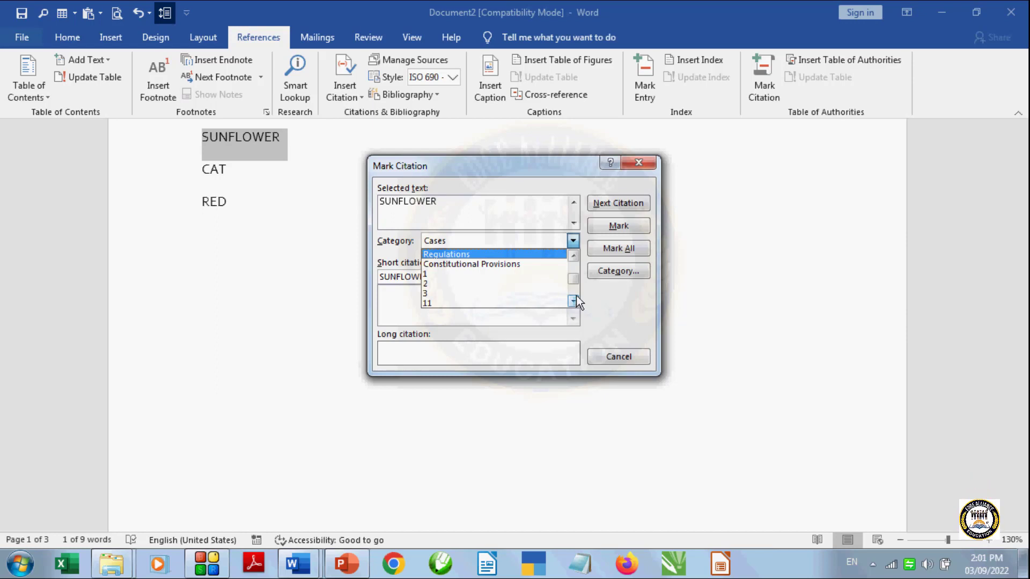
pyautogui.click(573, 301)
pyautogui.click(606, 296)
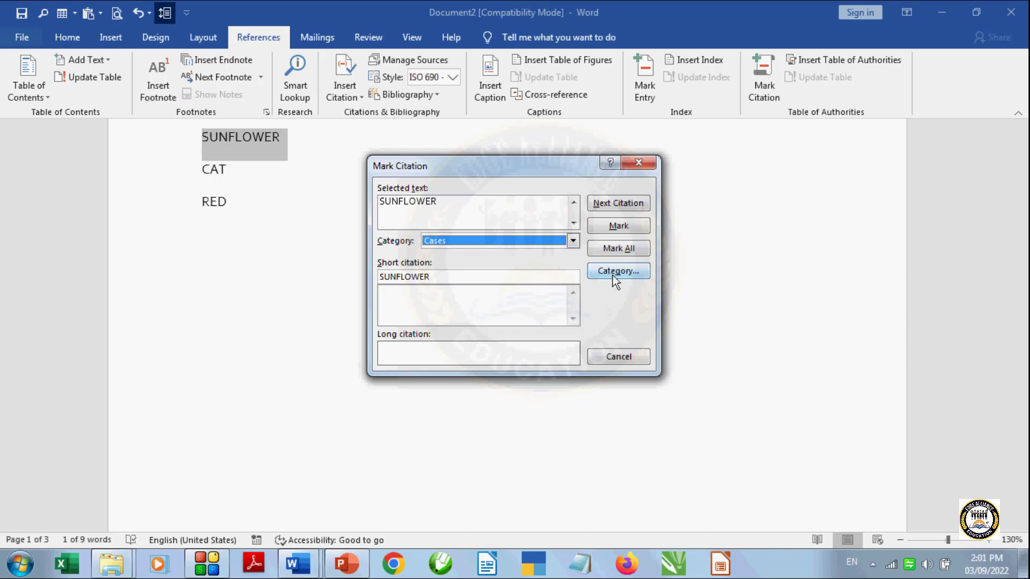
# - Rename the citation category 1 as FLOWER in the category list
pyautogui.click(614, 271)
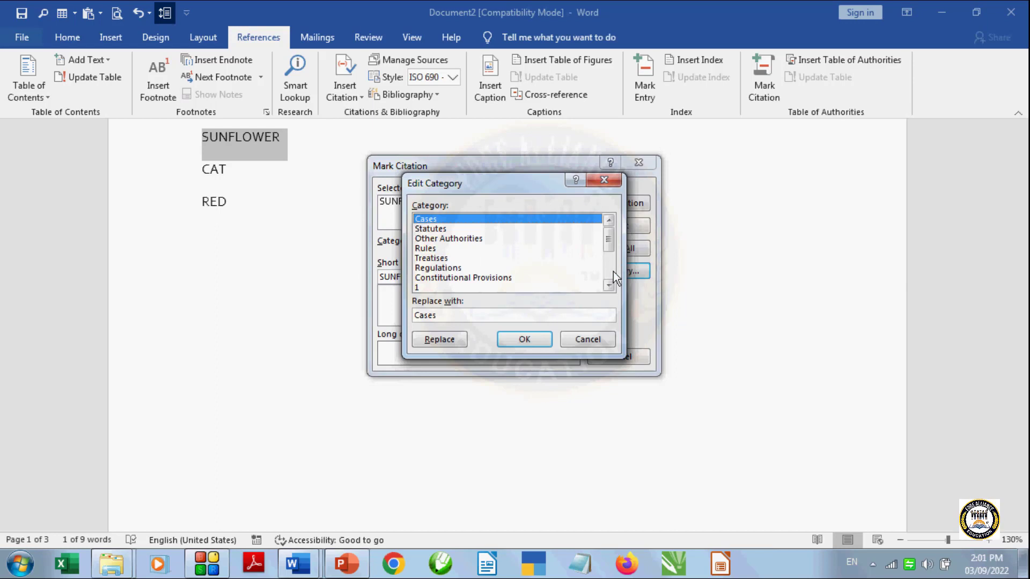
pyautogui.click(609, 285)
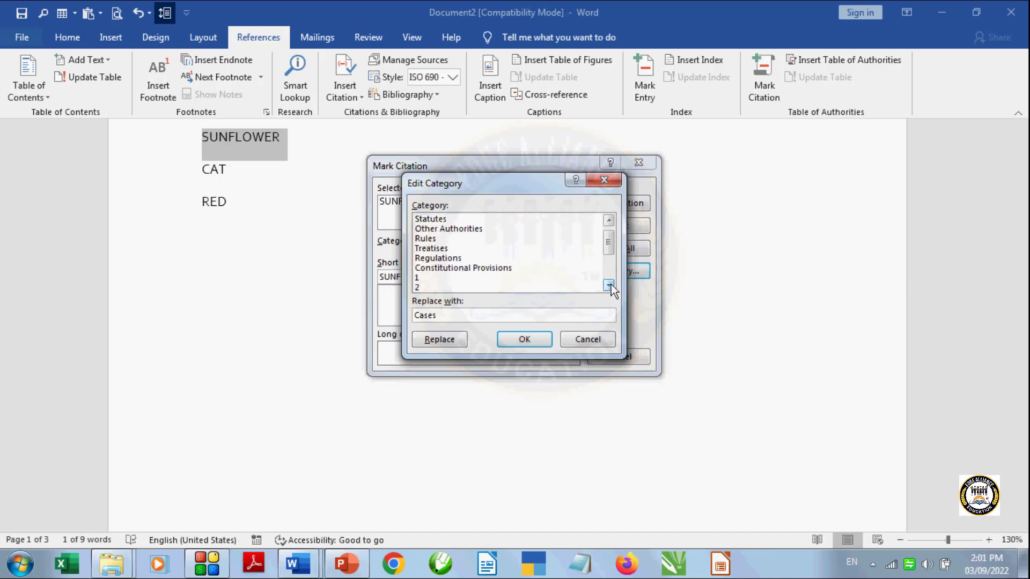
pyautogui.click(609, 286)
pyautogui.click(609, 286)
pyautogui.click(609, 285)
pyautogui.click(609, 285)
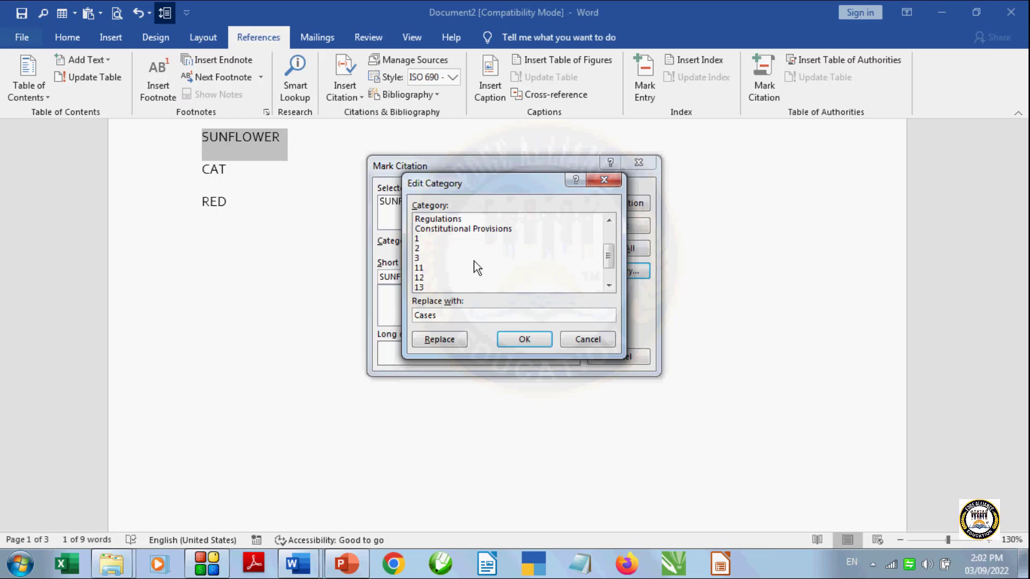
pyautogui.click(419, 241)
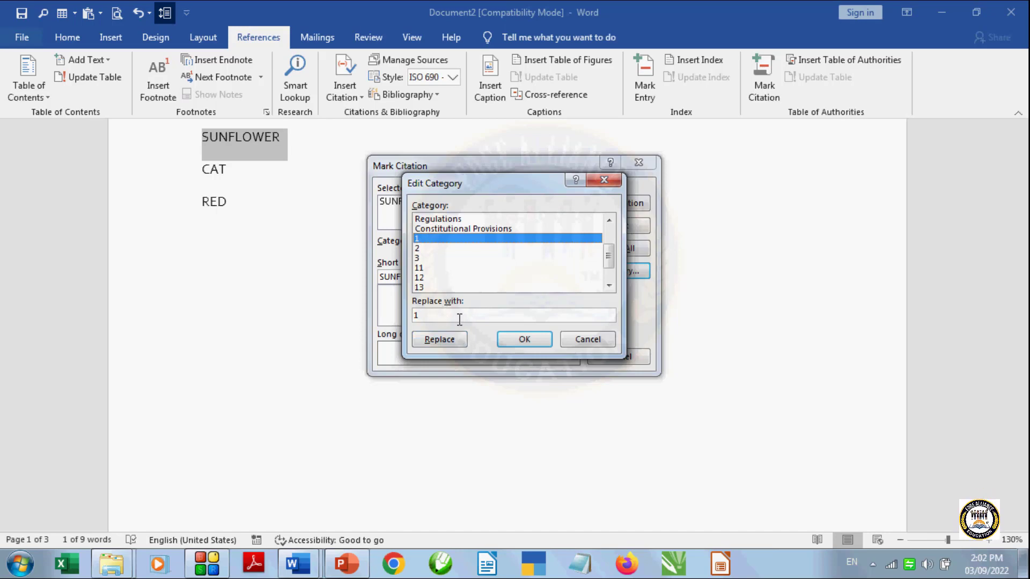
pyautogui.moveTo(437, 316); pyautogui.dragTo(405, 315)
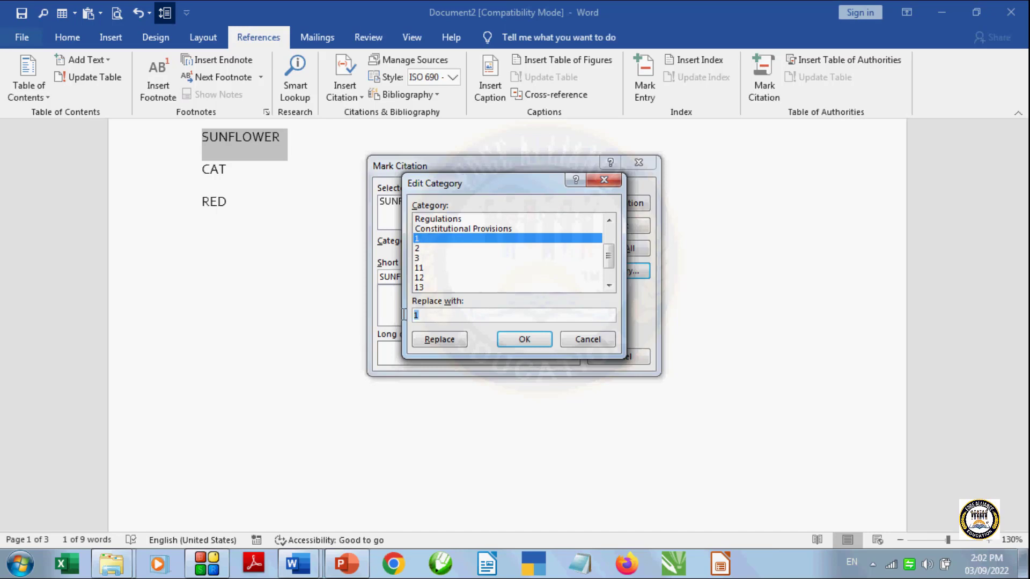
pyautogui.write('F')
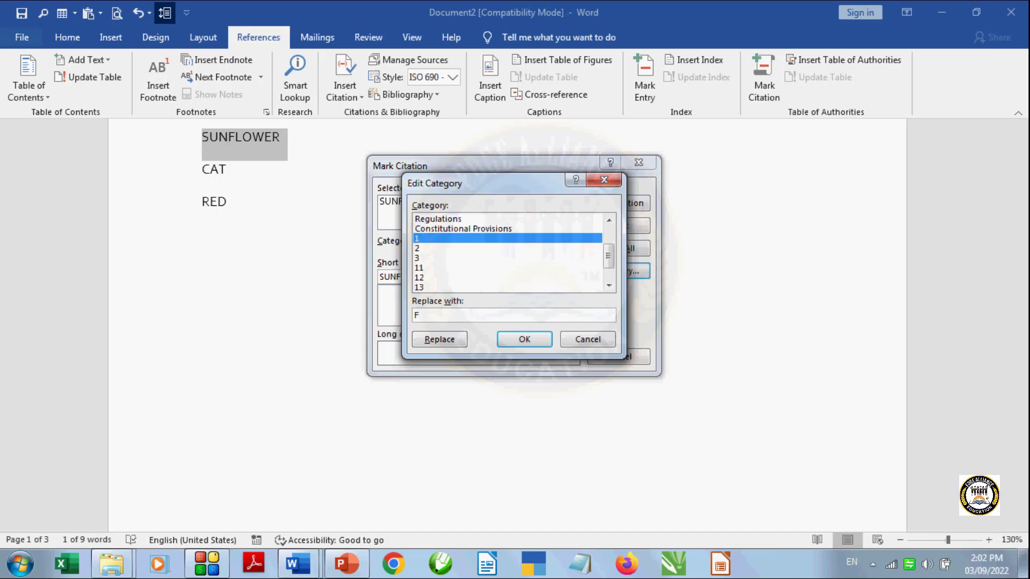
pyautogui.write('LOWE')
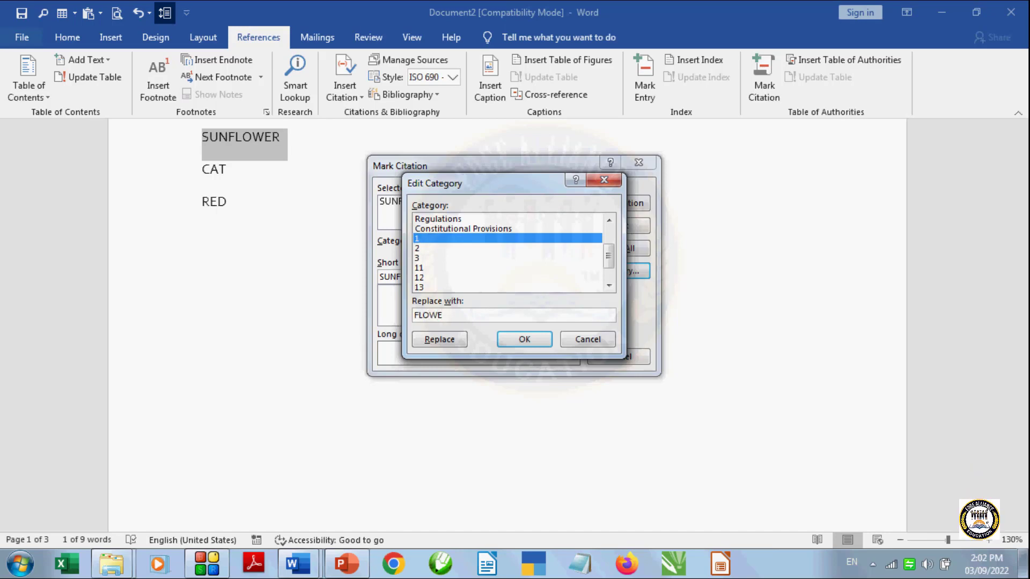
pyautogui.write('R')
pyautogui.click(448, 340)
pyautogui.click(524, 340)
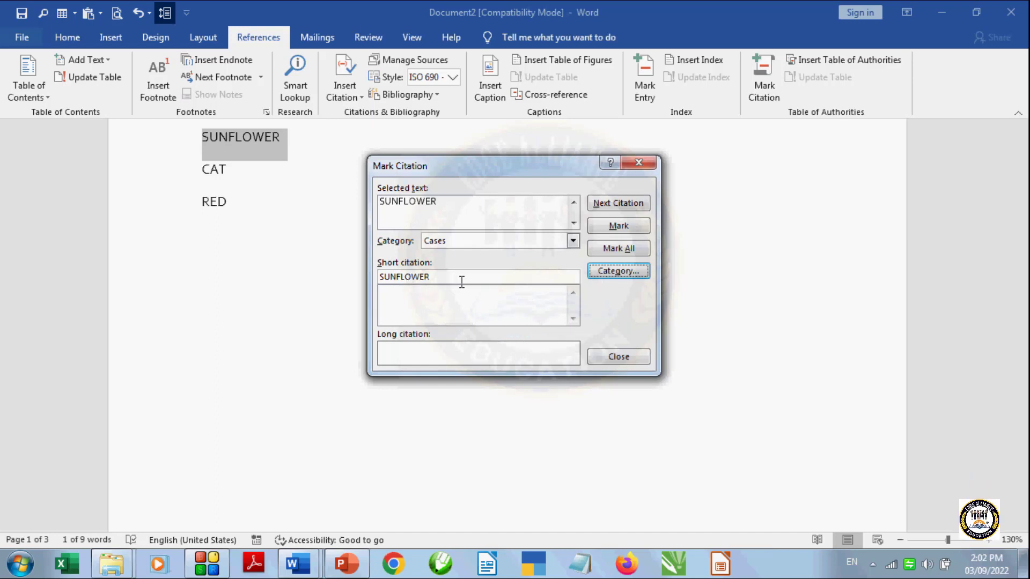
# - Assign SUNFLOWER to the FLOWER category and mark it as a citation
pyautogui.click(573, 241)
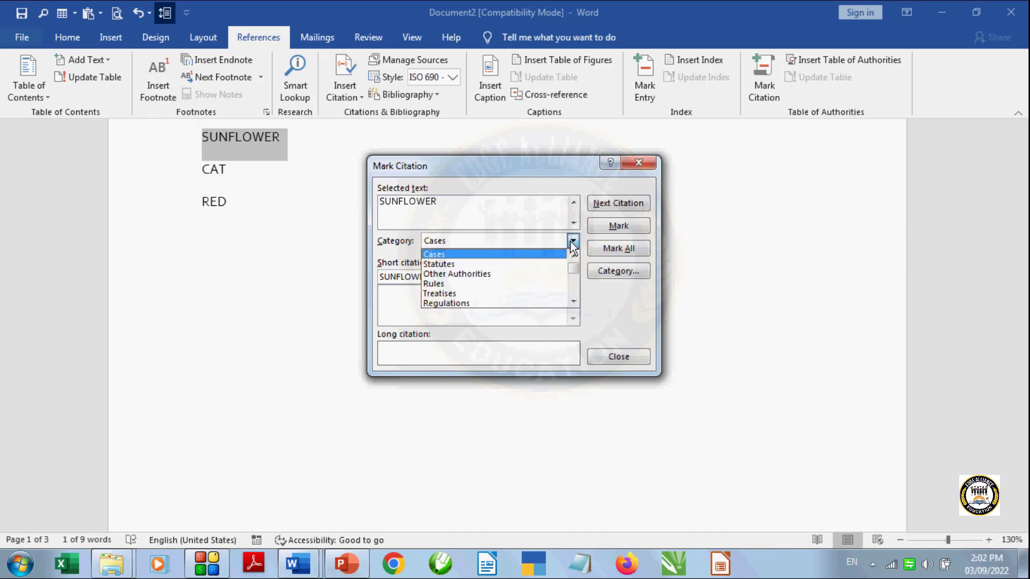
pyautogui.click(575, 303)
pyautogui.click(575, 302)
pyautogui.click(574, 302)
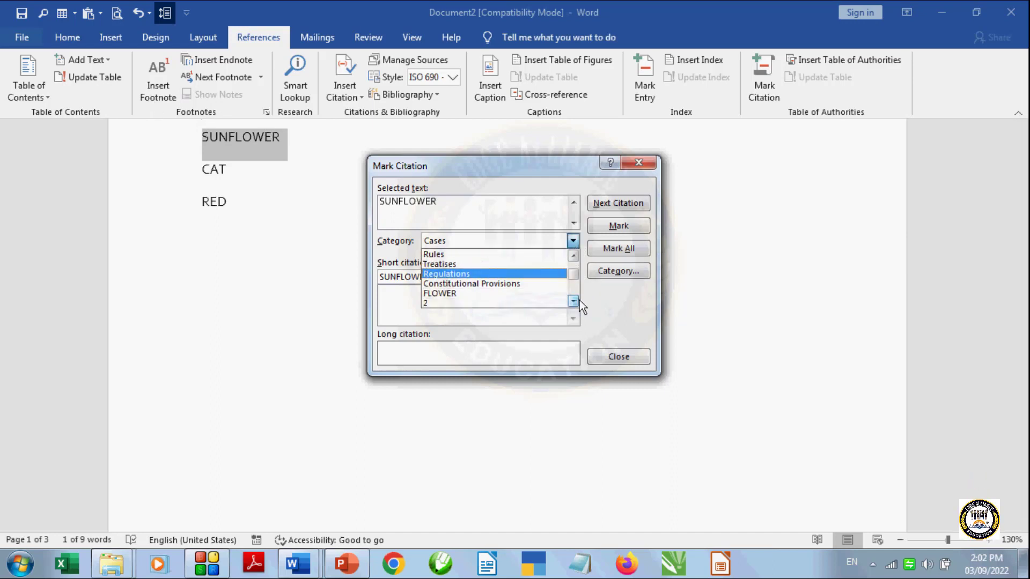
pyautogui.click(488, 293)
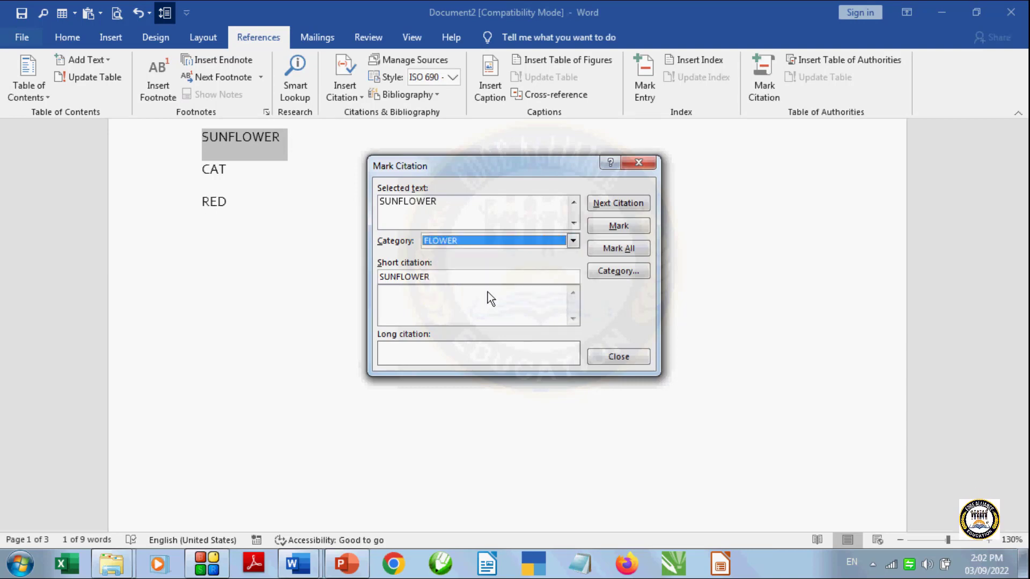
pyautogui.click(618, 226)
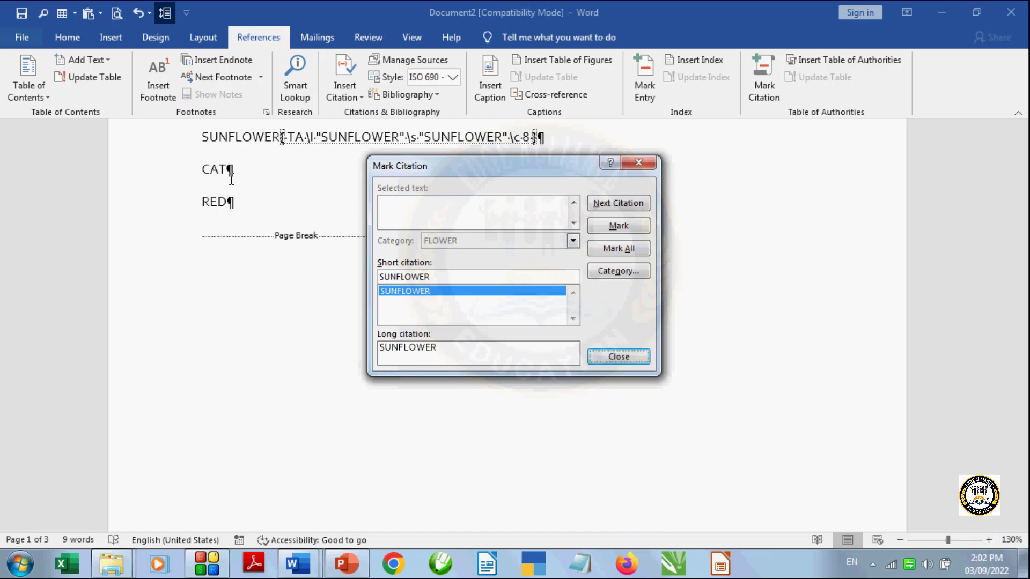
# - Rename the citation category 2 as ANIMAL in the category list
pyautogui.click(608, 271)
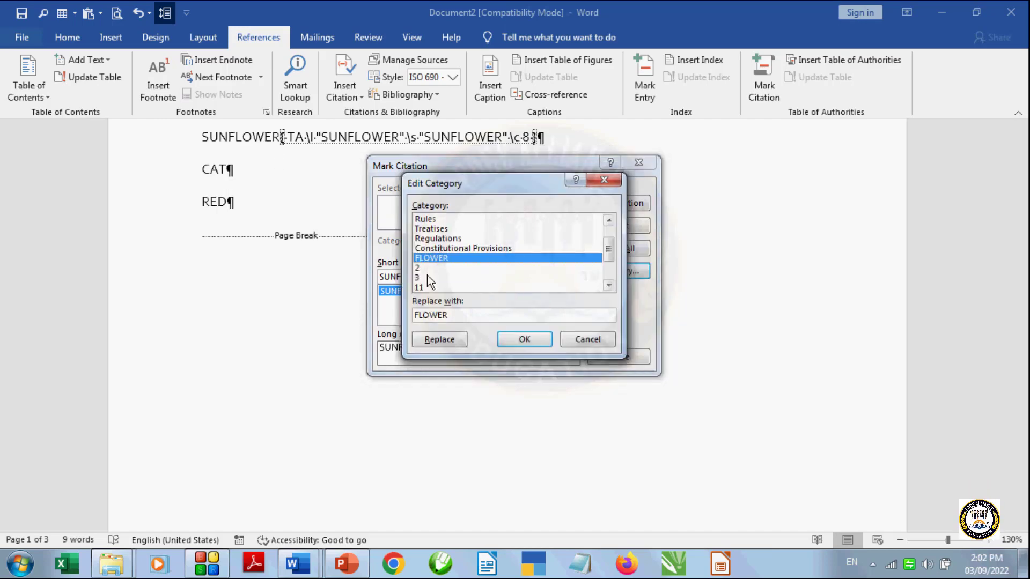
pyautogui.click(421, 269)
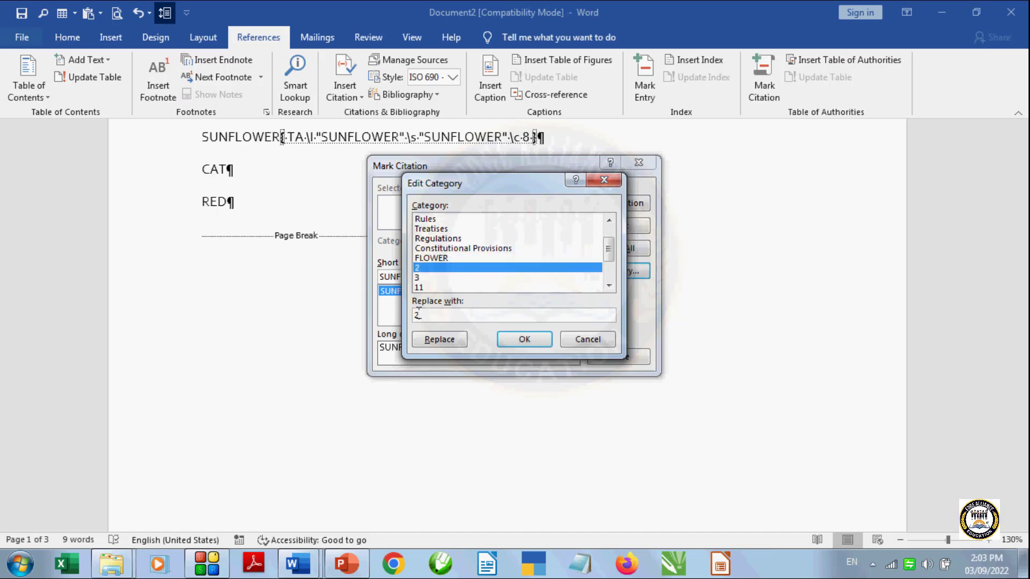
pyautogui.doubleClick(418, 315)
pyautogui.write('ANIMAL')
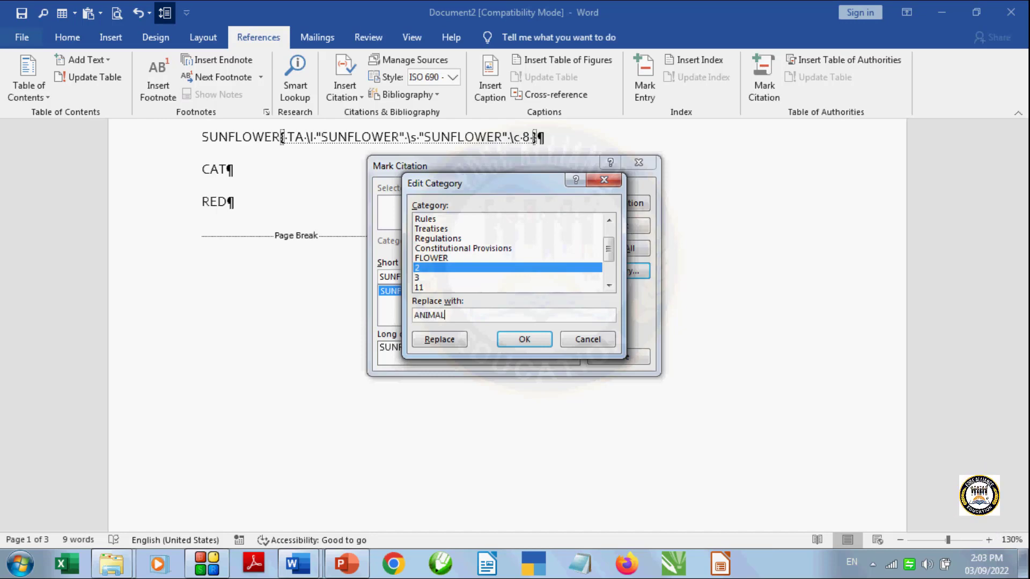
pyautogui.click(439, 338)
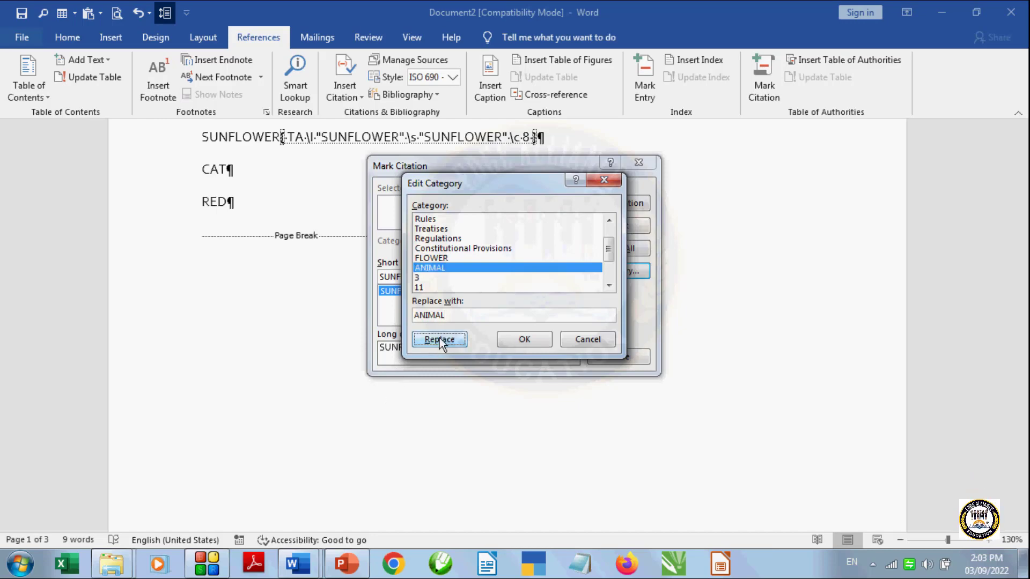
pyautogui.click(524, 338)
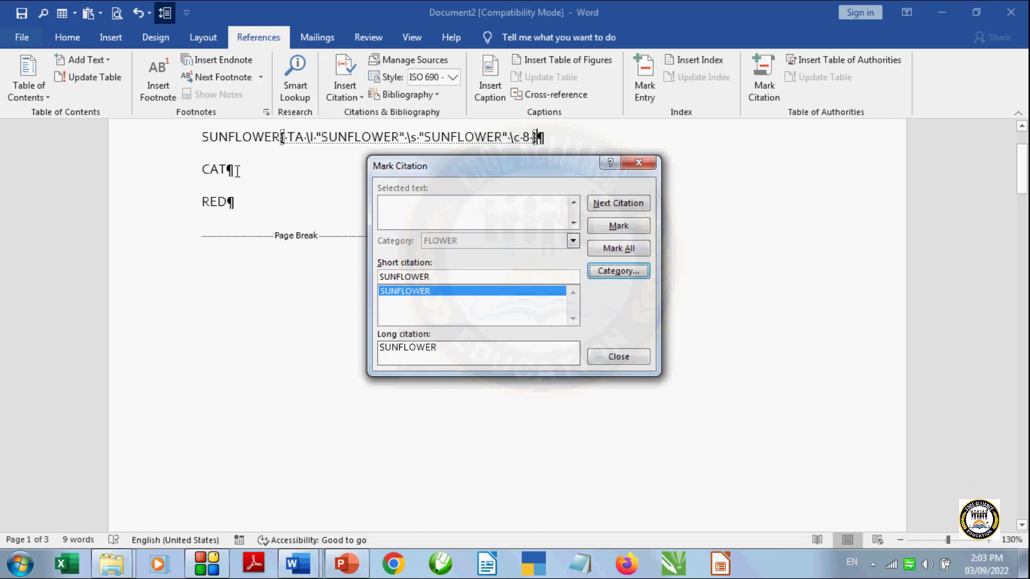
# - Select the word CAT on the first page and mark it as a citation under the ANIMAL category
pyautogui.doubleClick(210, 169)
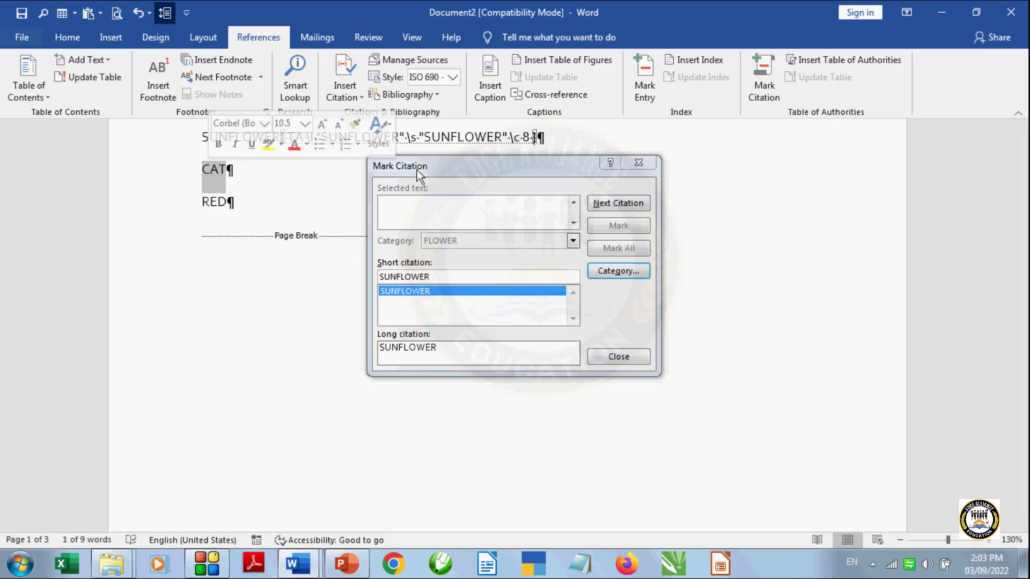
pyautogui.click(477, 166)
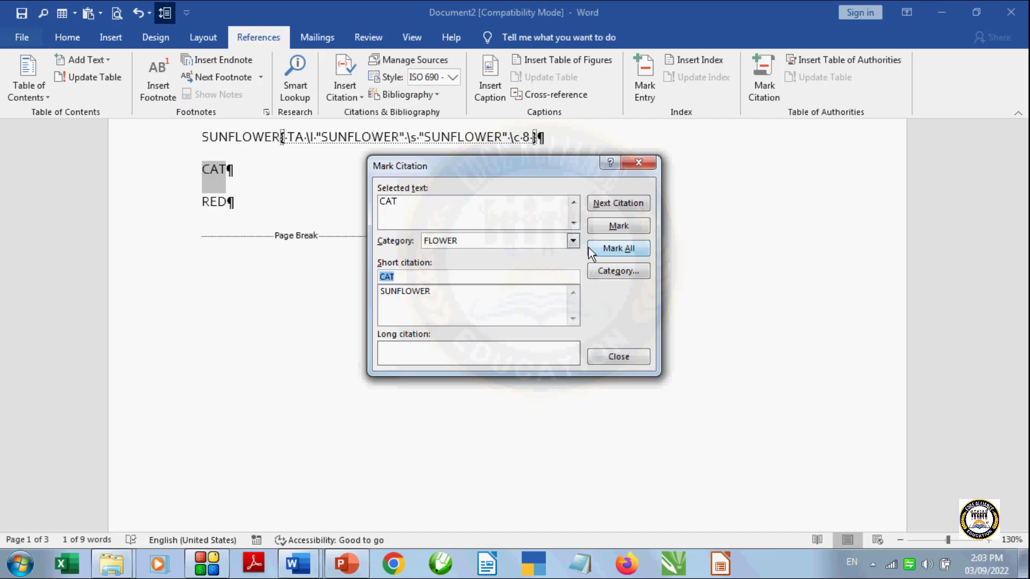
pyautogui.click(573, 241)
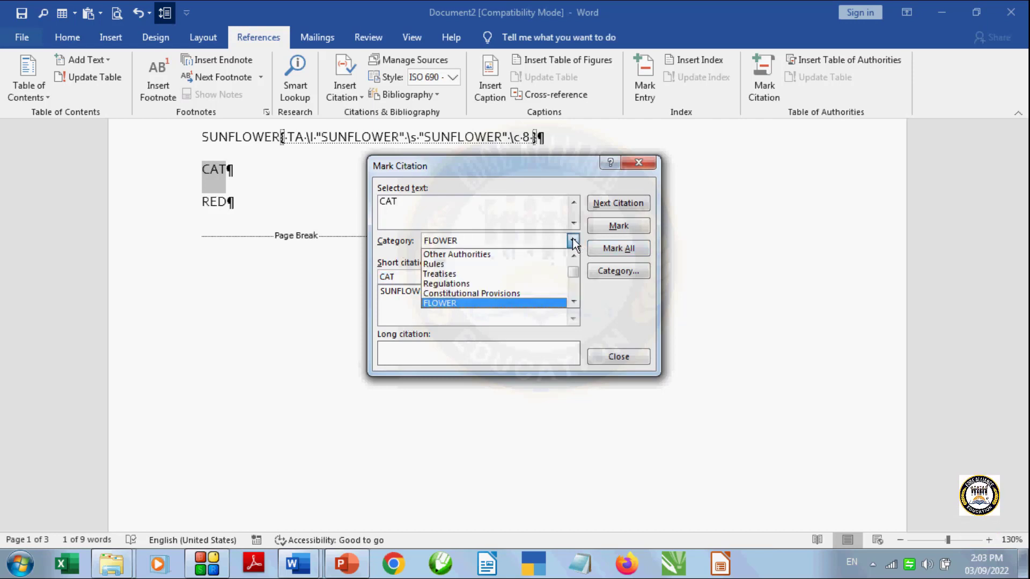
pyautogui.click(573, 302)
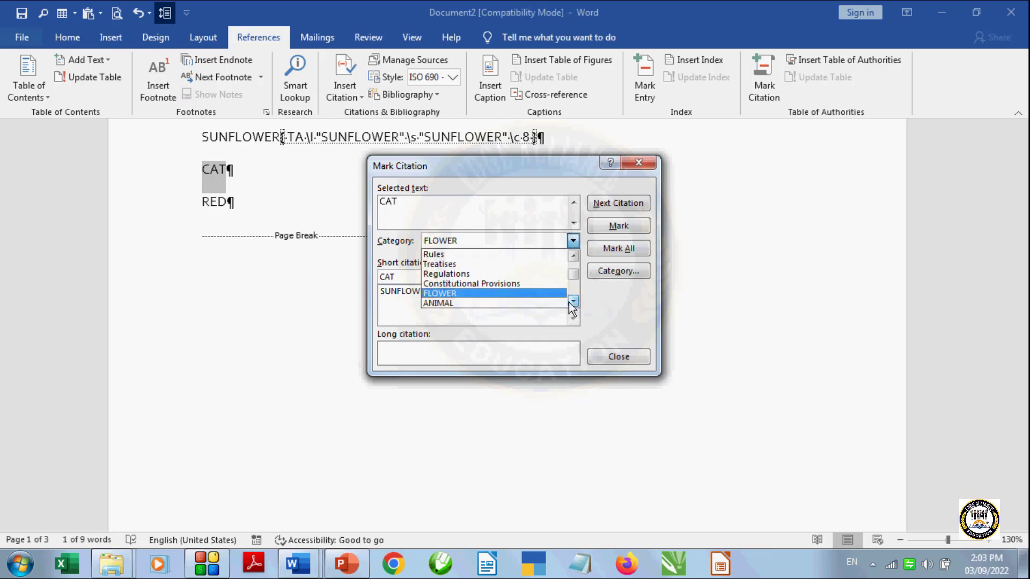
pyautogui.click(572, 303)
pyautogui.click(573, 304)
pyautogui.click(574, 304)
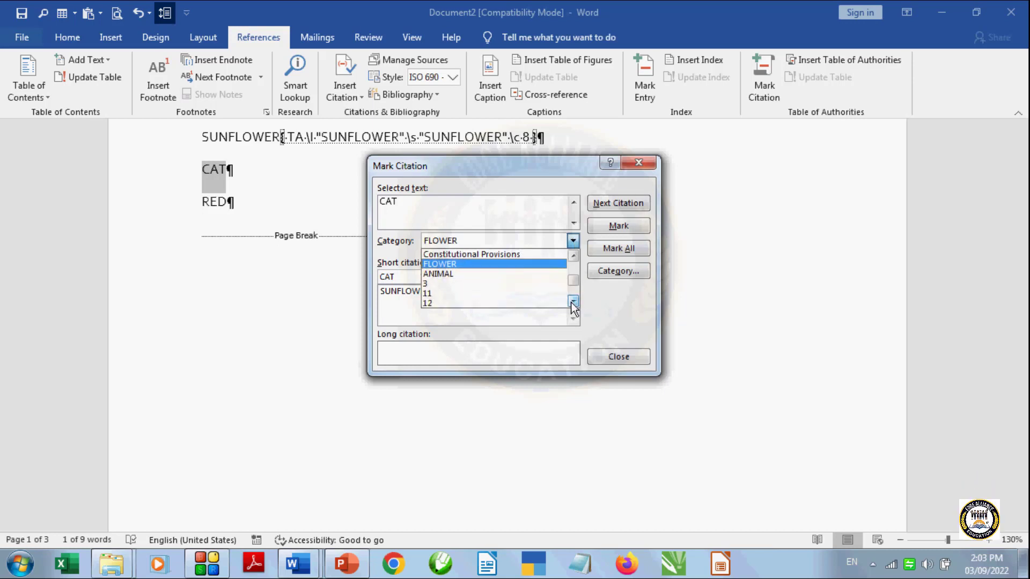
pyautogui.click(490, 274)
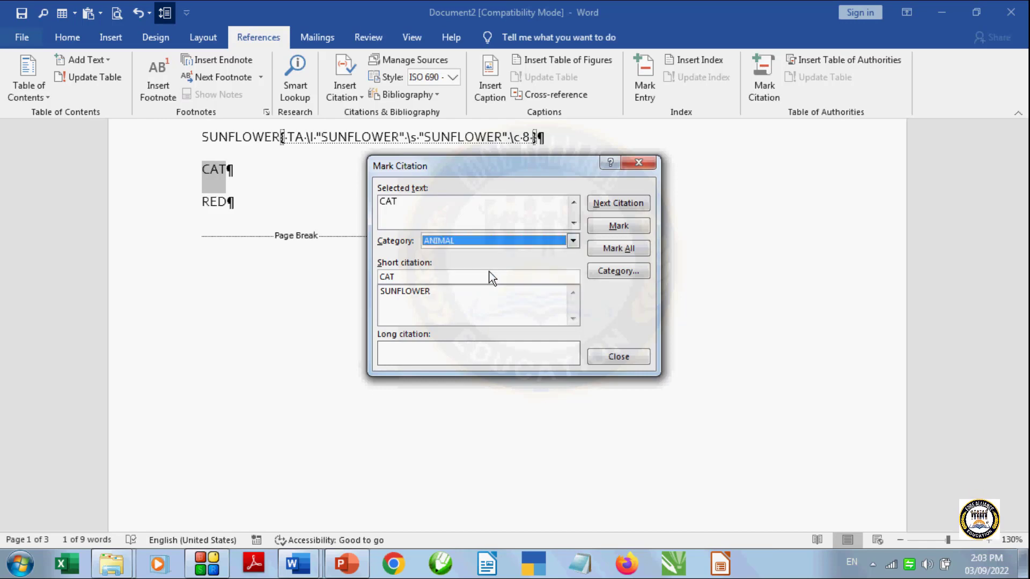
pyautogui.click(614, 226)
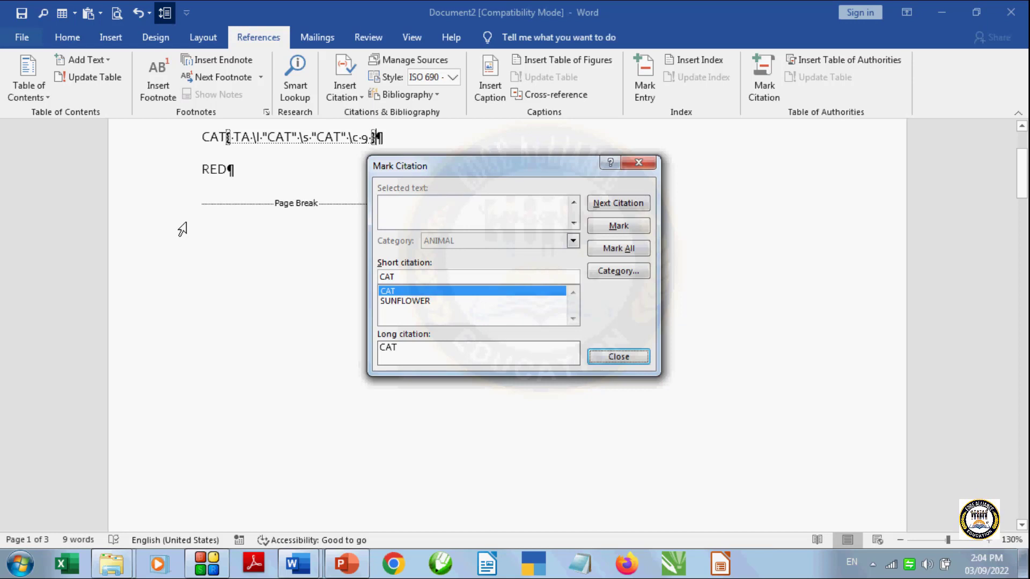
# - Rename the citation category 3 as COLOUR in the category list
pyautogui.click(628, 271)
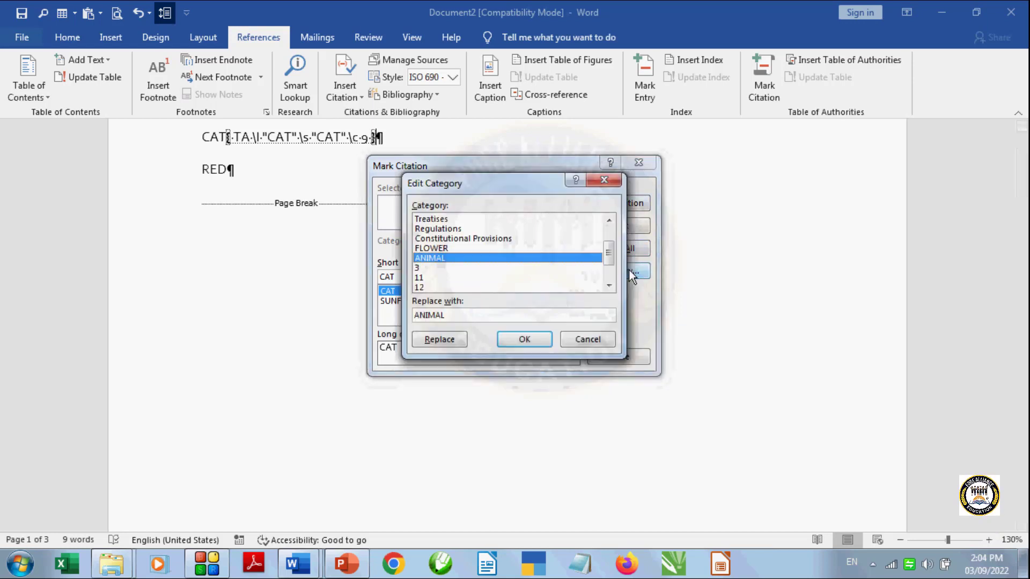
pyautogui.click(427, 268)
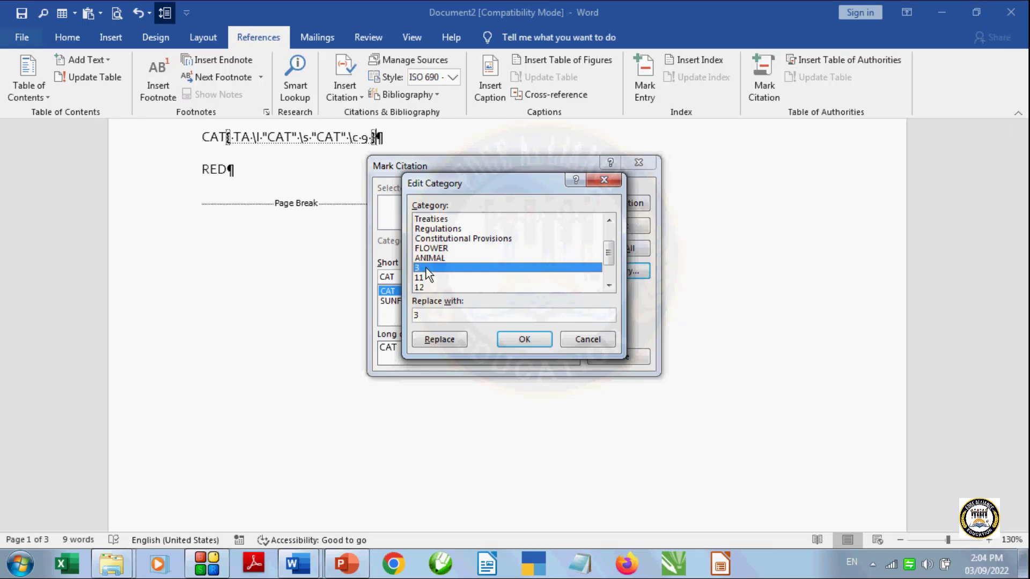
pyautogui.click(425, 311)
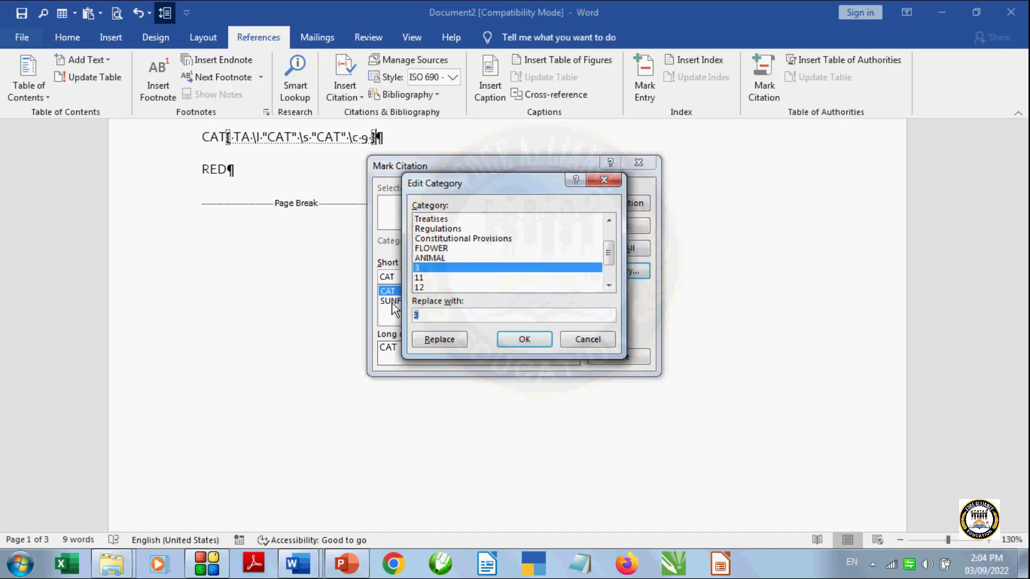
pyautogui.write('COLOUR')
pyautogui.click(429, 343)
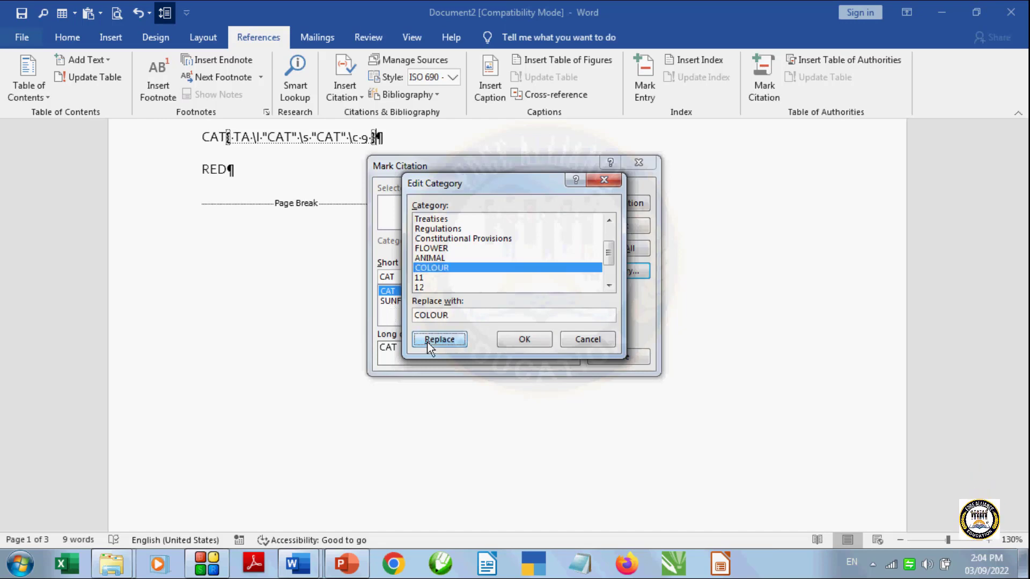
pyautogui.click(526, 338)
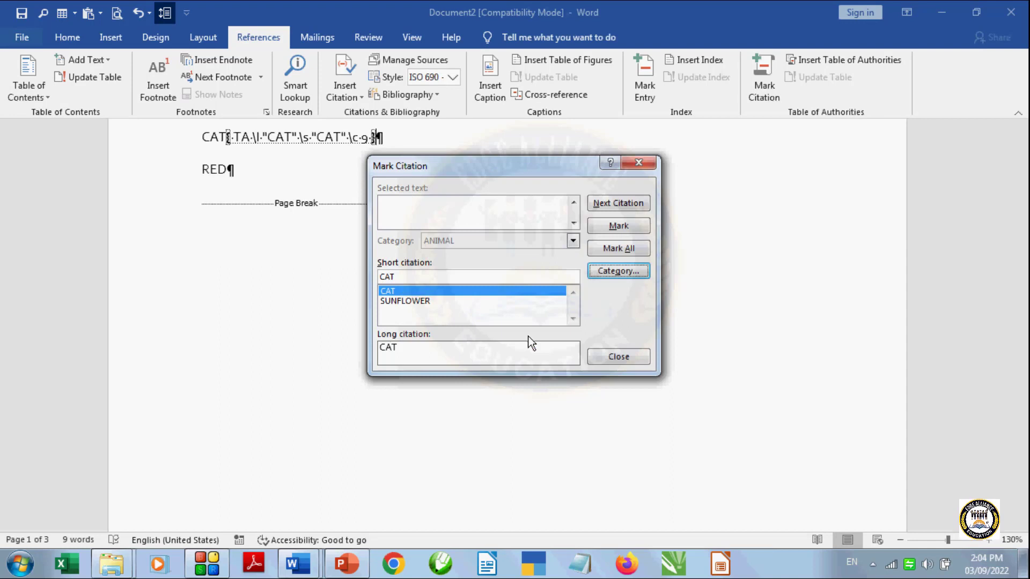
# - Select the word RED on the first page and mark it as a citation under the COLOUR category
pyautogui.click(234, 171)
pyautogui.tripleClick(217, 169)
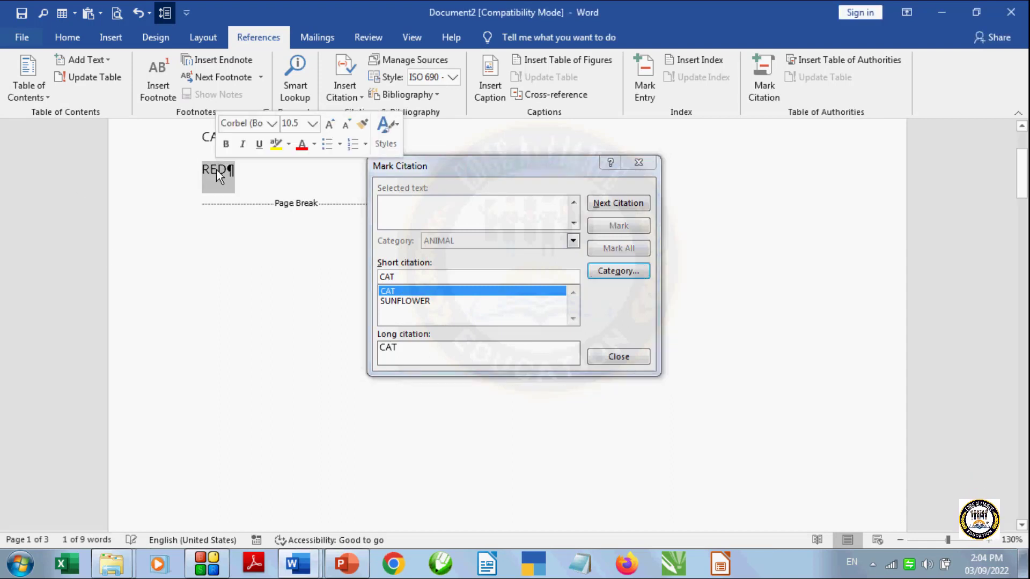
pyautogui.click(494, 167)
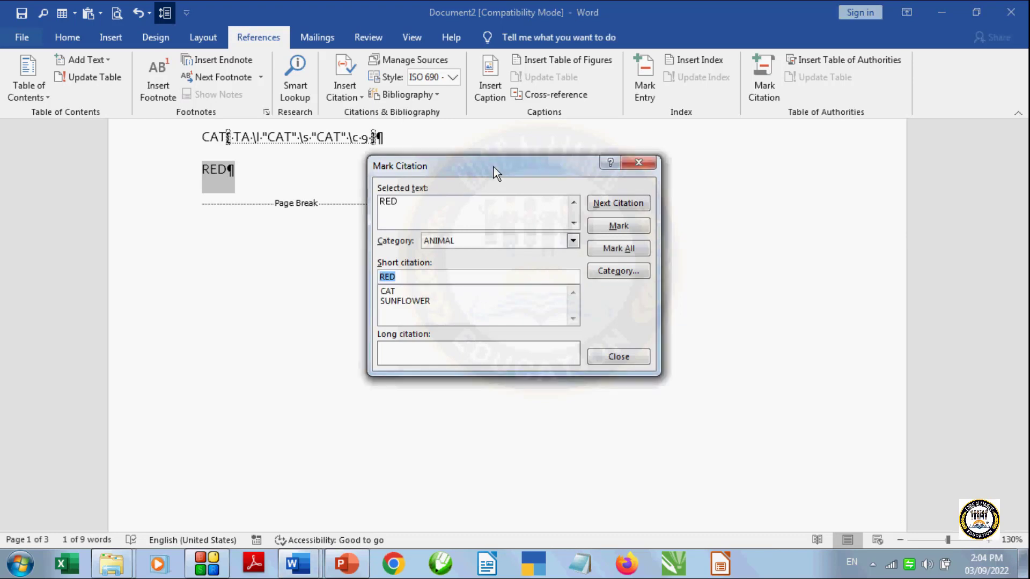
pyautogui.click(573, 241)
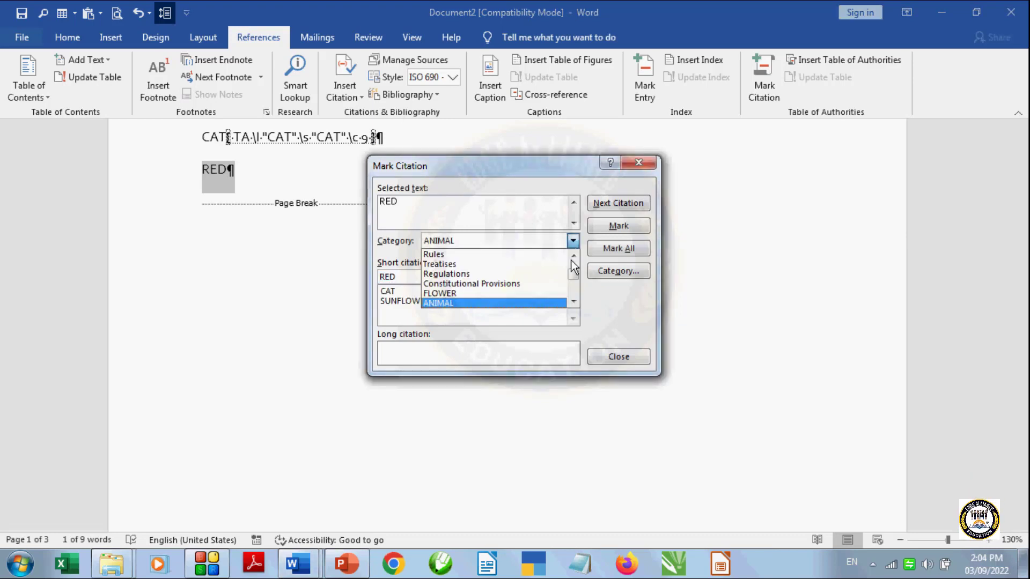
pyautogui.click(573, 302)
pyautogui.click(574, 303)
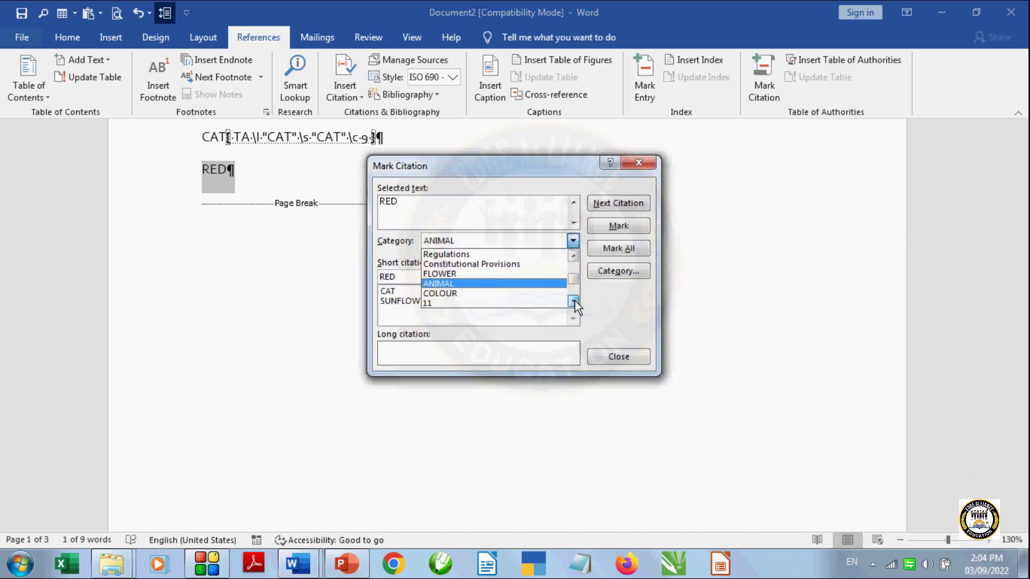
pyautogui.click(504, 294)
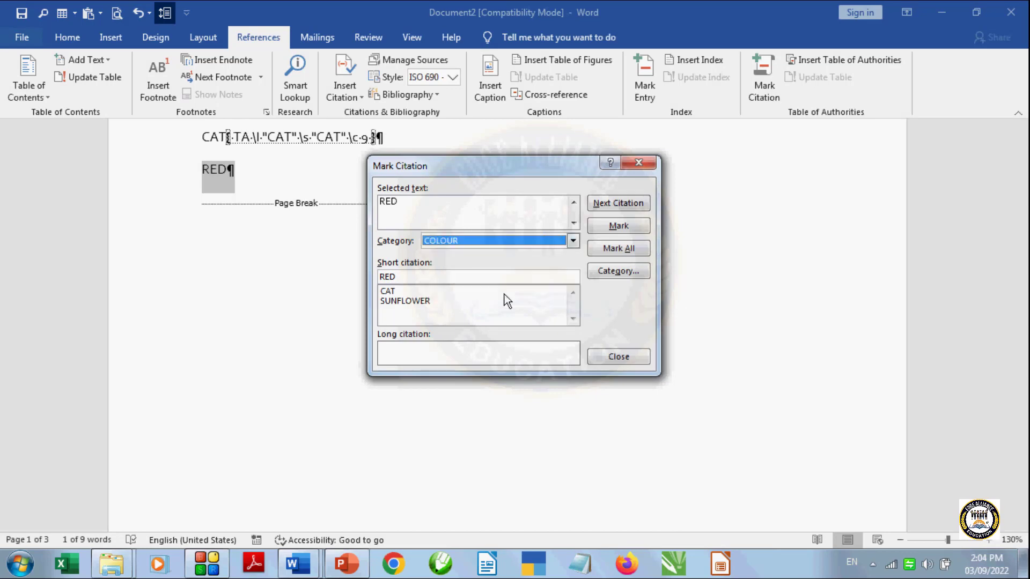
pyautogui.click(626, 228)
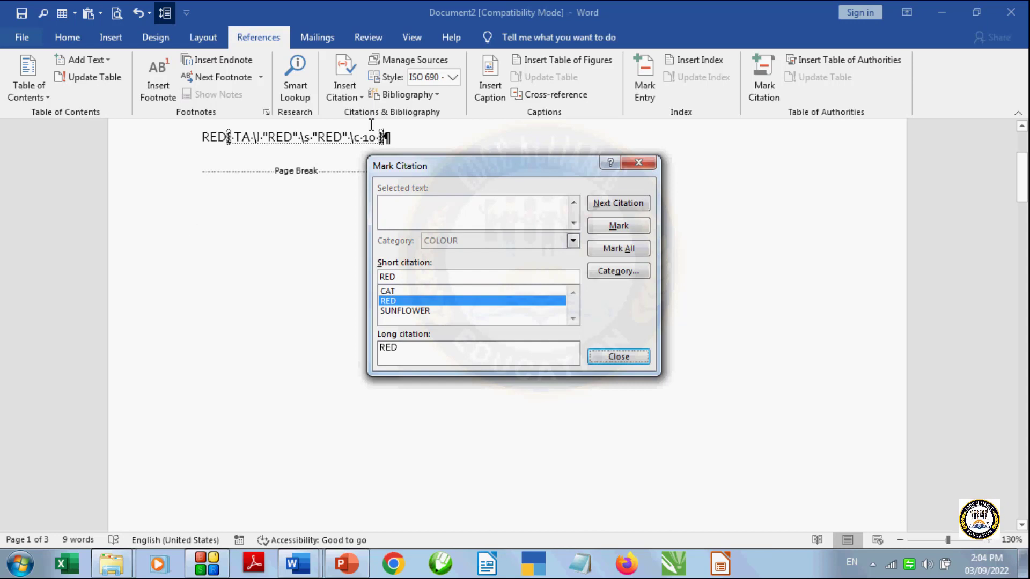
# - Select the word BLUE on the second page and mark it as a citation under the COLOUR category
pyautogui.moveTo(1022, 195); pyautogui.dragTo(1024, 300)
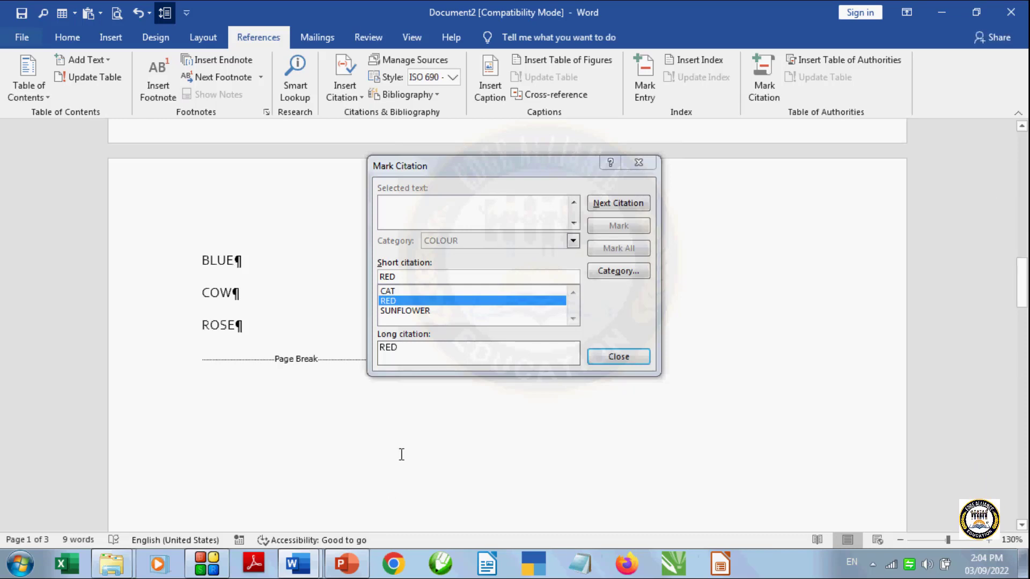
pyautogui.tripleClick(228, 266)
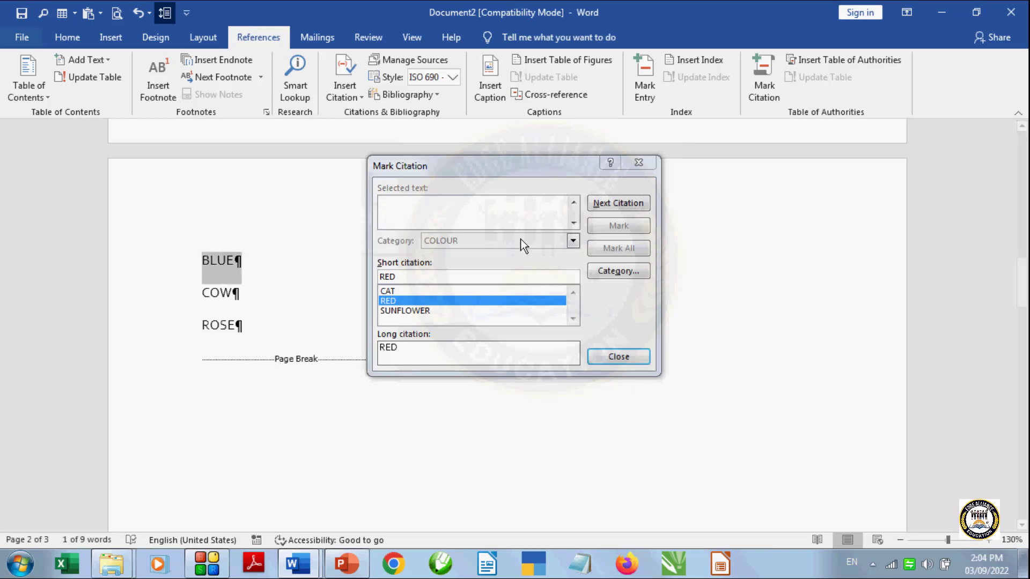
pyautogui.click(477, 164)
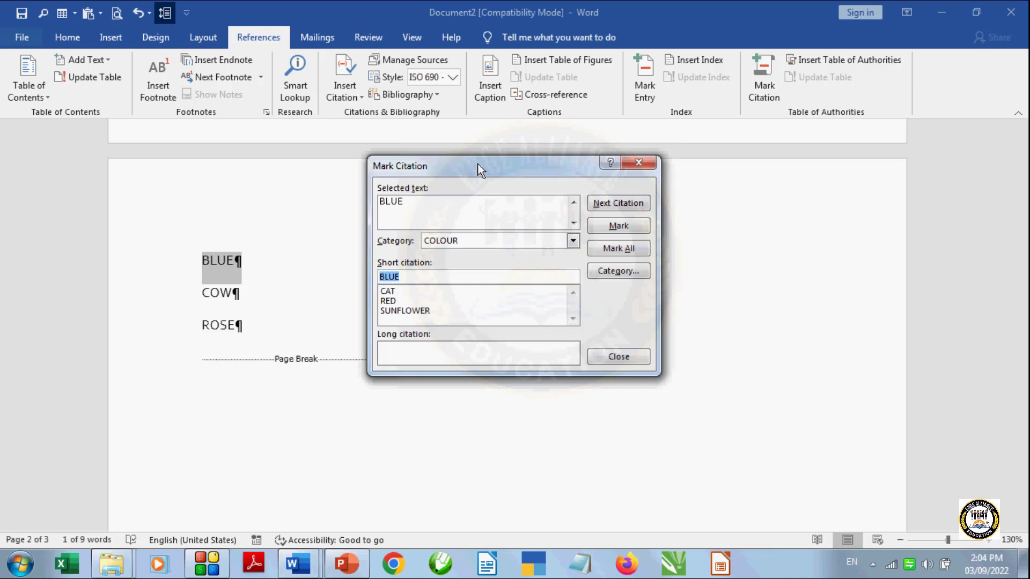
pyautogui.click(573, 241)
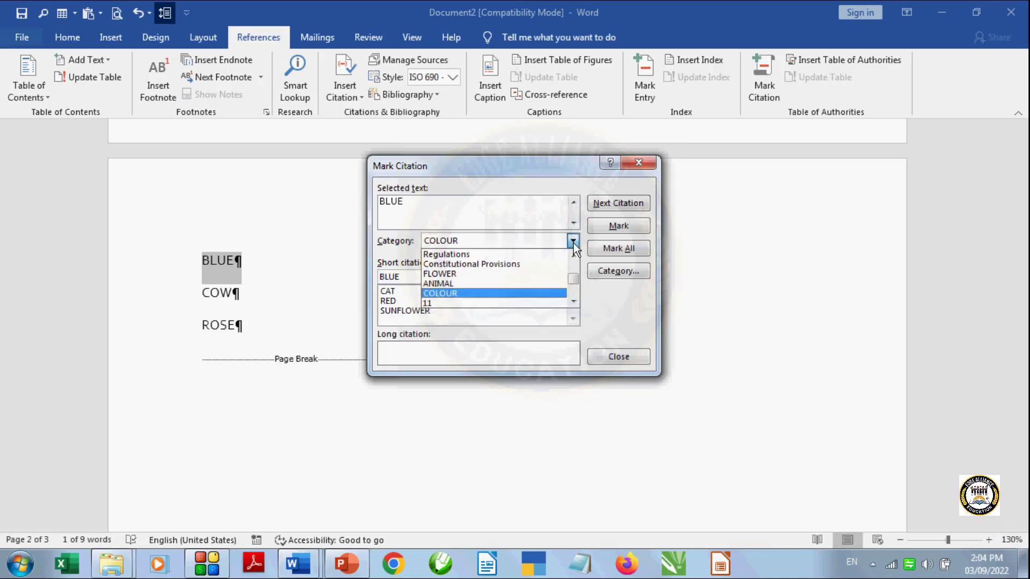
pyautogui.click(546, 293)
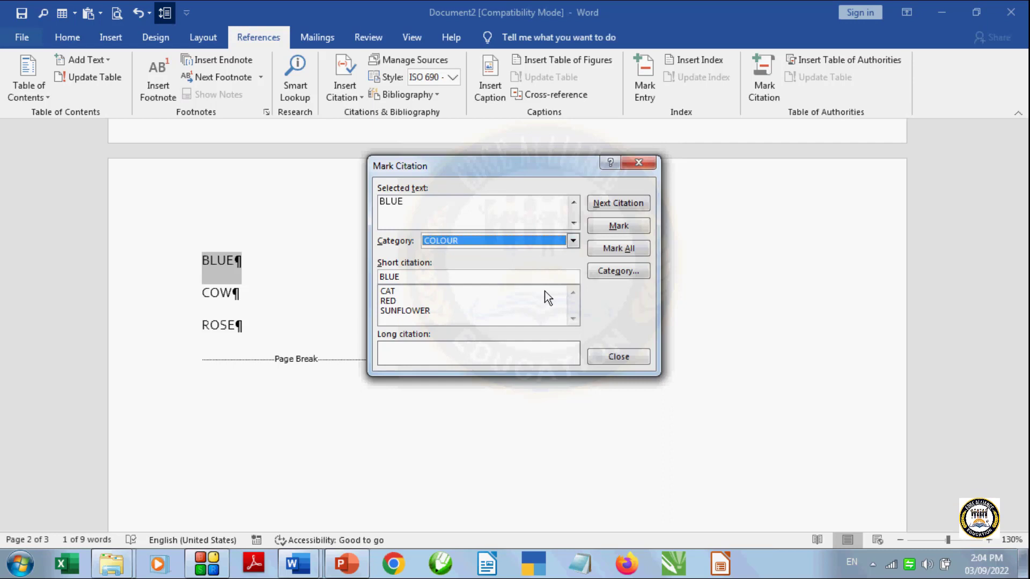
pyautogui.click(610, 229)
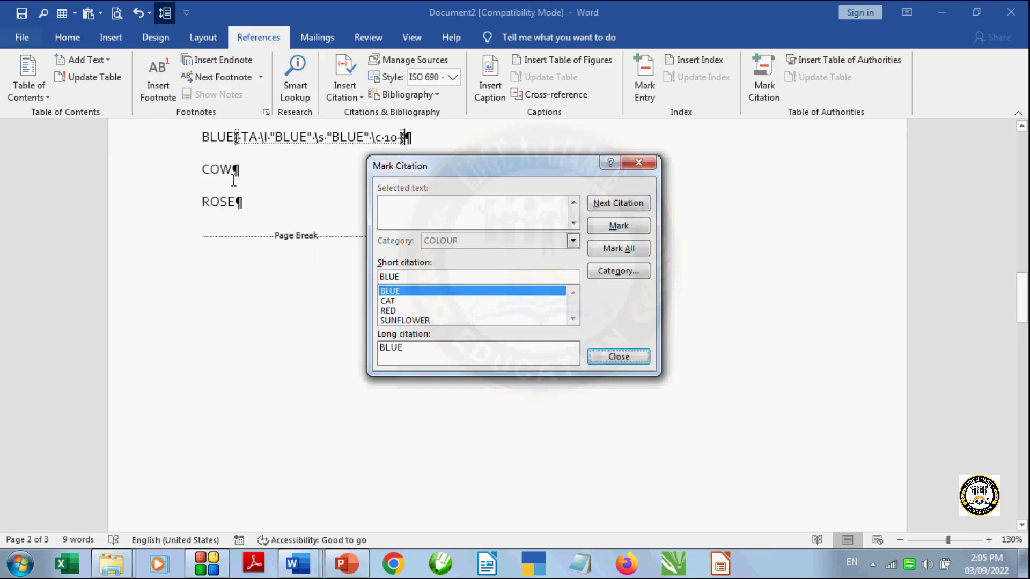
# - Select the word COW on the second page and mark it as a citation under the ANIMAL category
pyautogui.doubleClick(213, 169)
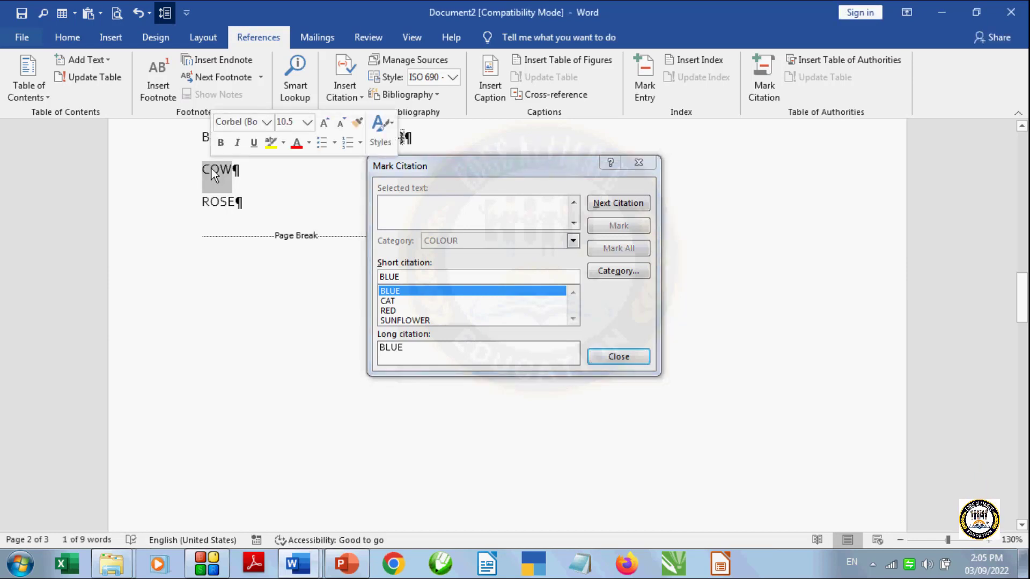
pyautogui.click(460, 166)
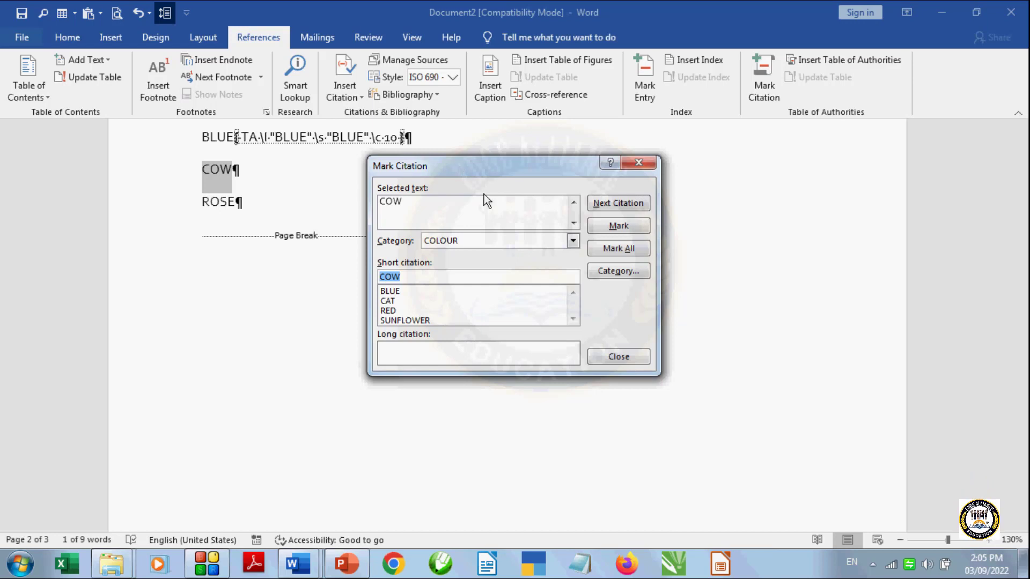
pyautogui.click(574, 242)
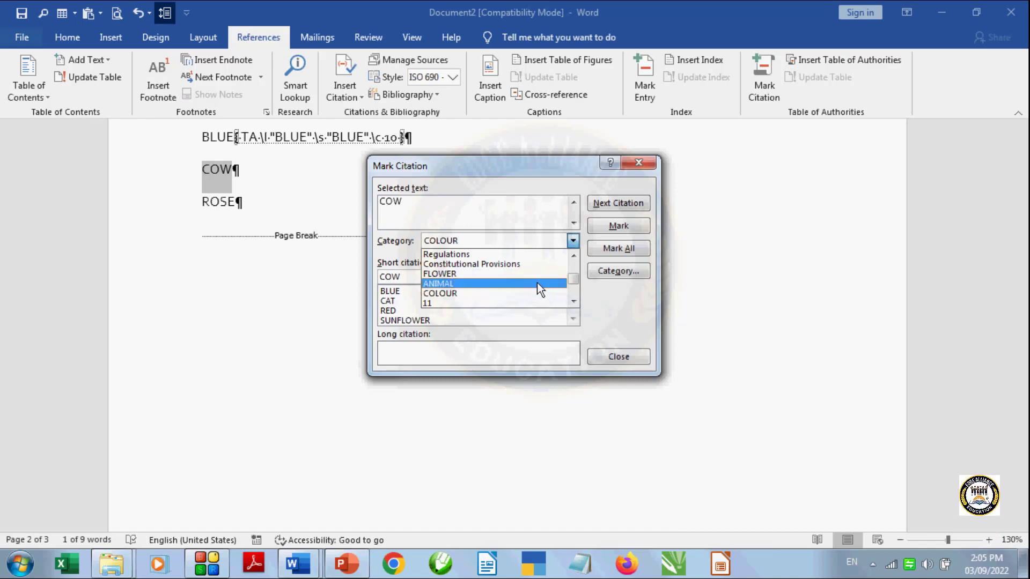
pyautogui.click(480, 282)
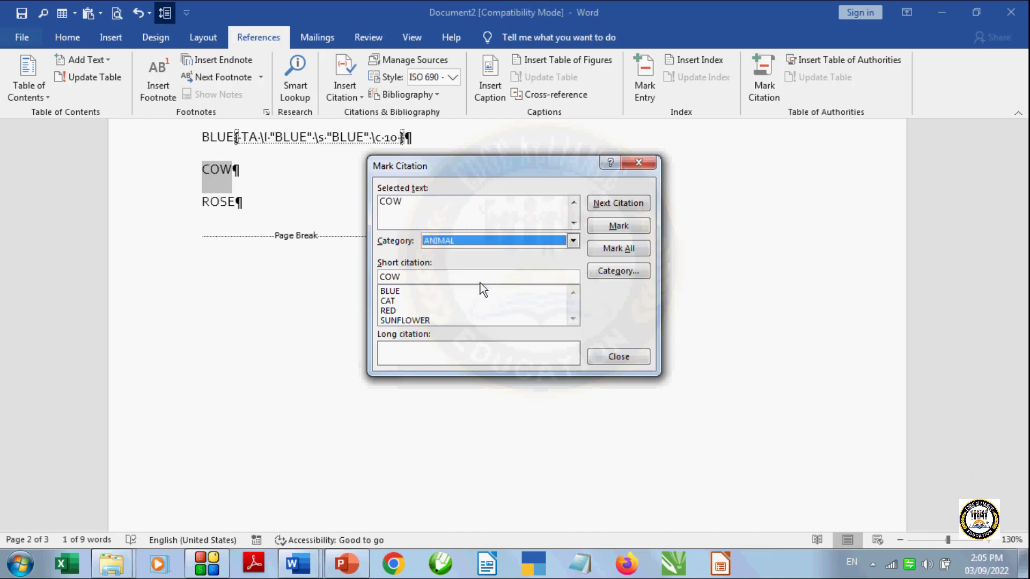
pyautogui.click(613, 227)
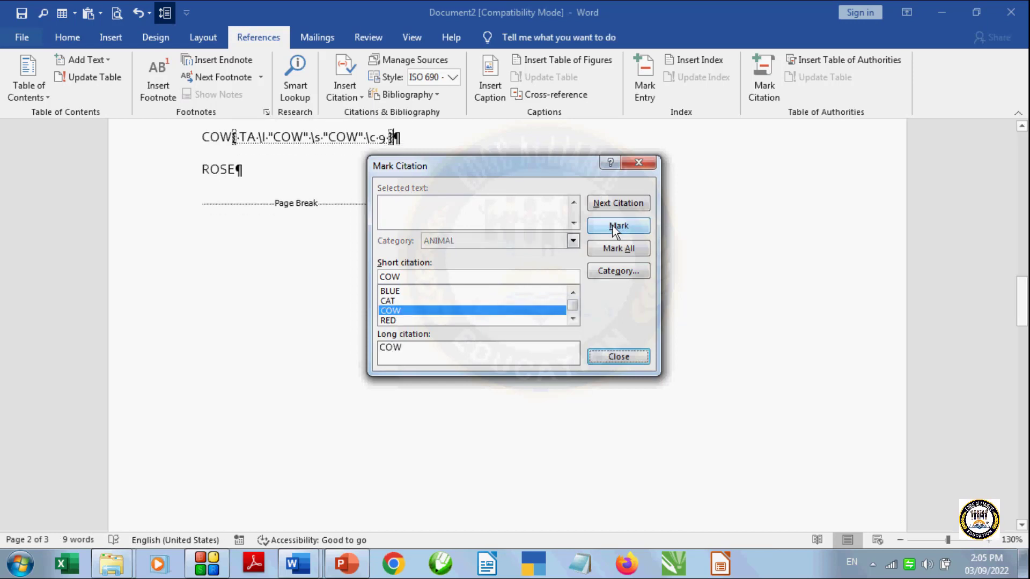
# - Select the word ROSE on the second page and mark it as a citation under the COLOUR category
pyautogui.tripleClick(225, 170)
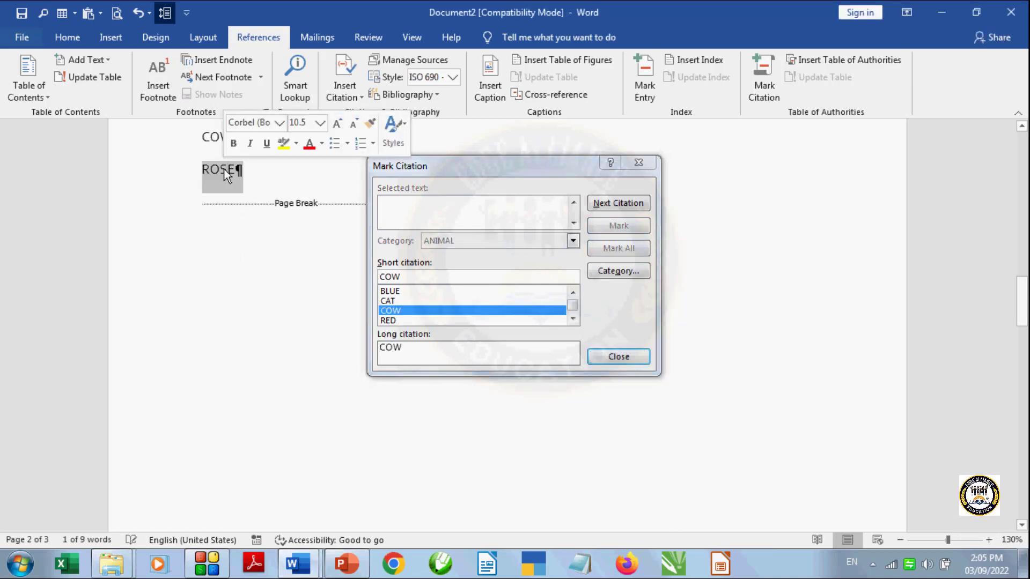
pyautogui.click(443, 165)
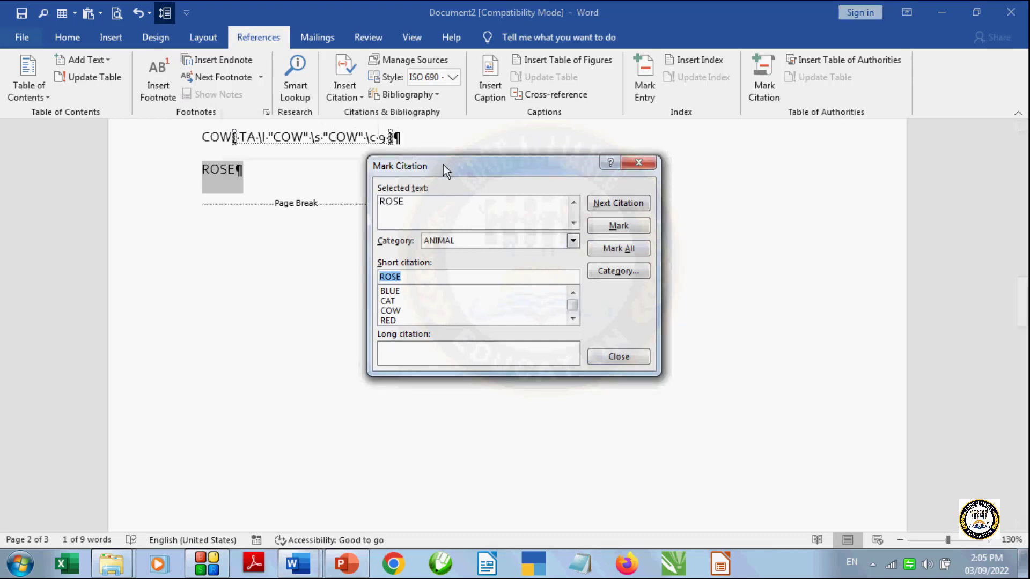
pyautogui.click(573, 242)
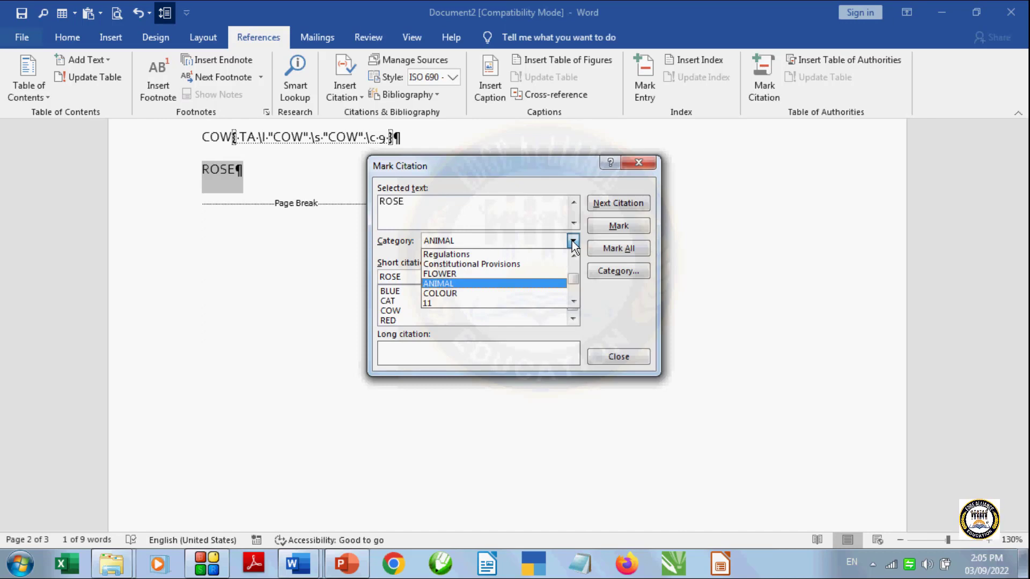
pyautogui.click(546, 293)
pyautogui.click(618, 226)
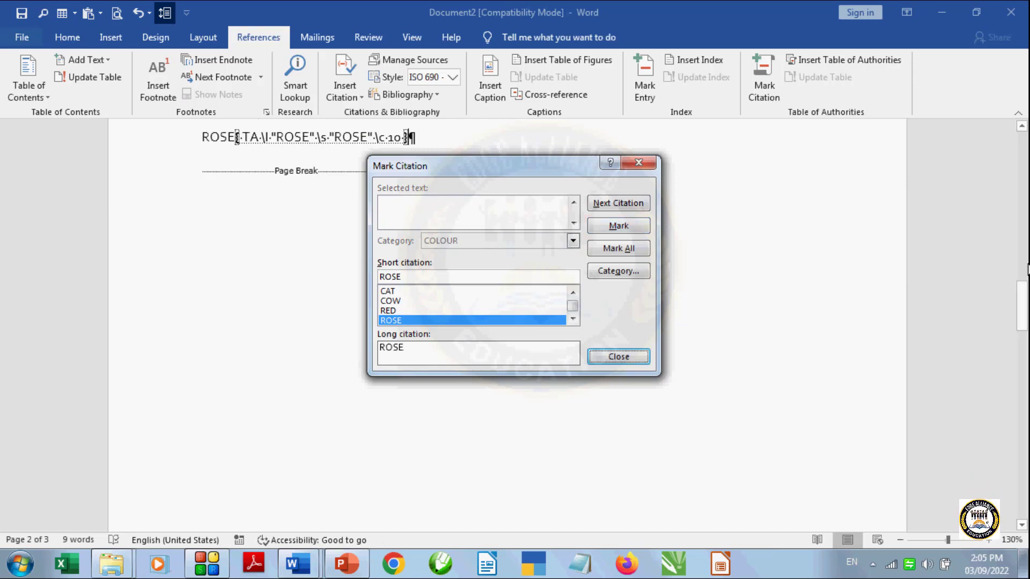
# - Select the word BLACK on the third page and mark it as a citation under the COLOUR category
pyautogui.moveTo(1028, 269); pyautogui.dragTo(1028, 396)
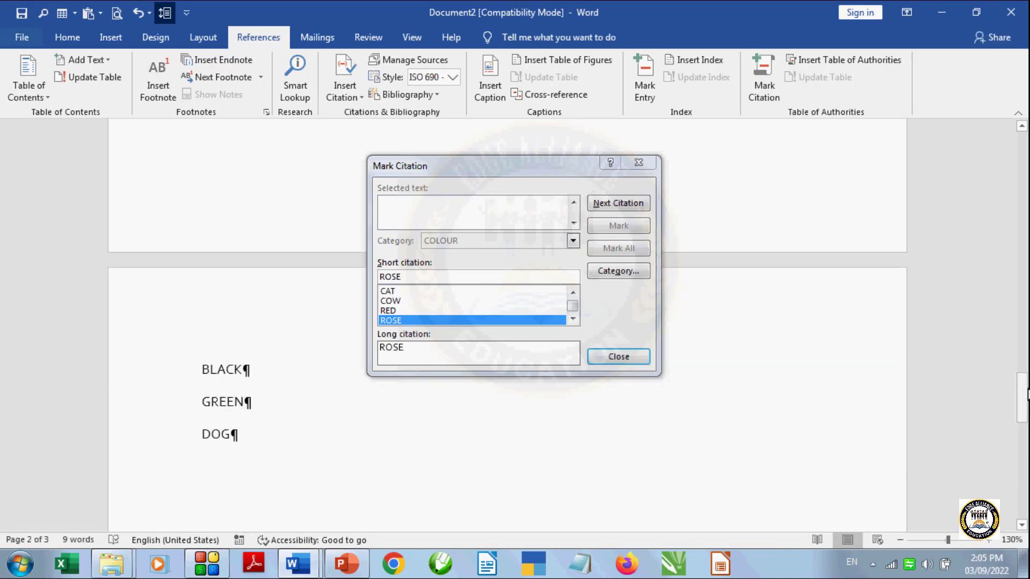
pyautogui.scroll(1, 1028, 395)
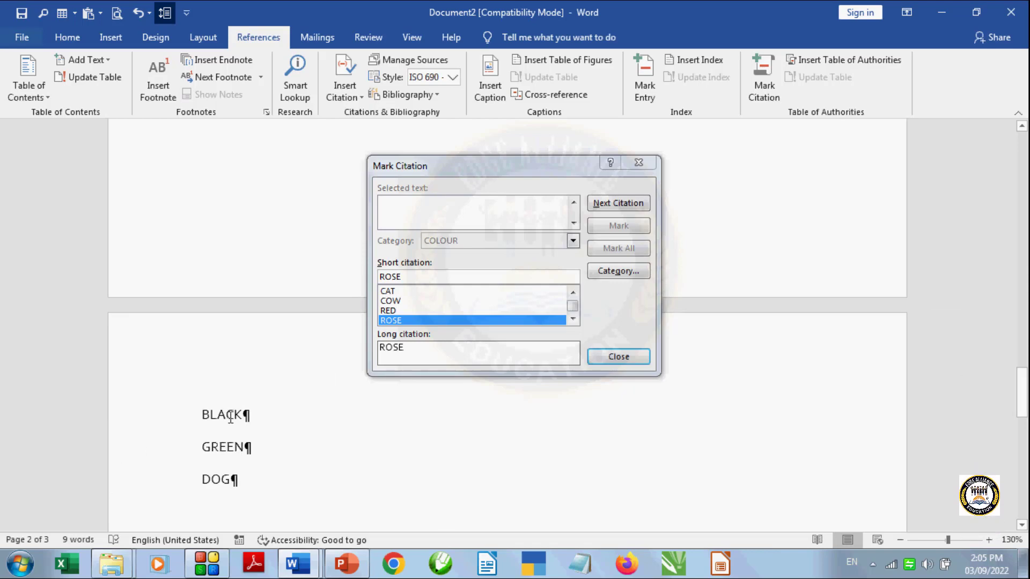
pyautogui.tripleClick(214, 419)
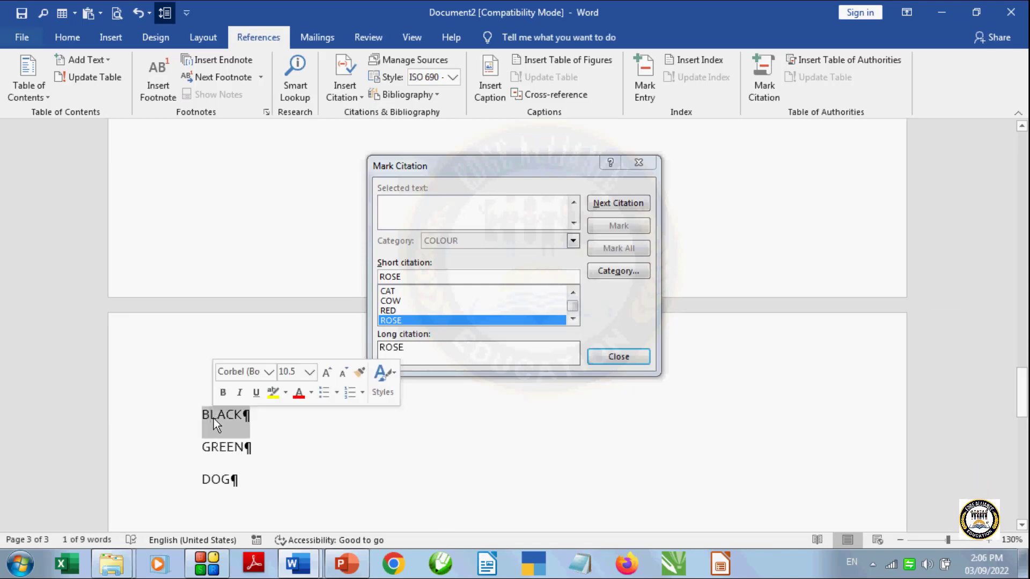
pyautogui.click(470, 165)
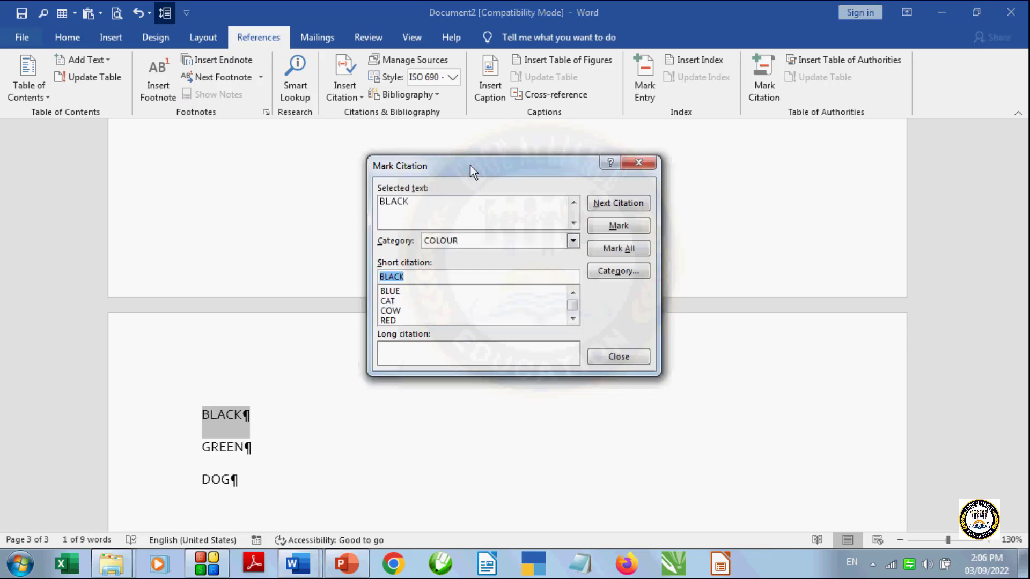
pyautogui.click(574, 241)
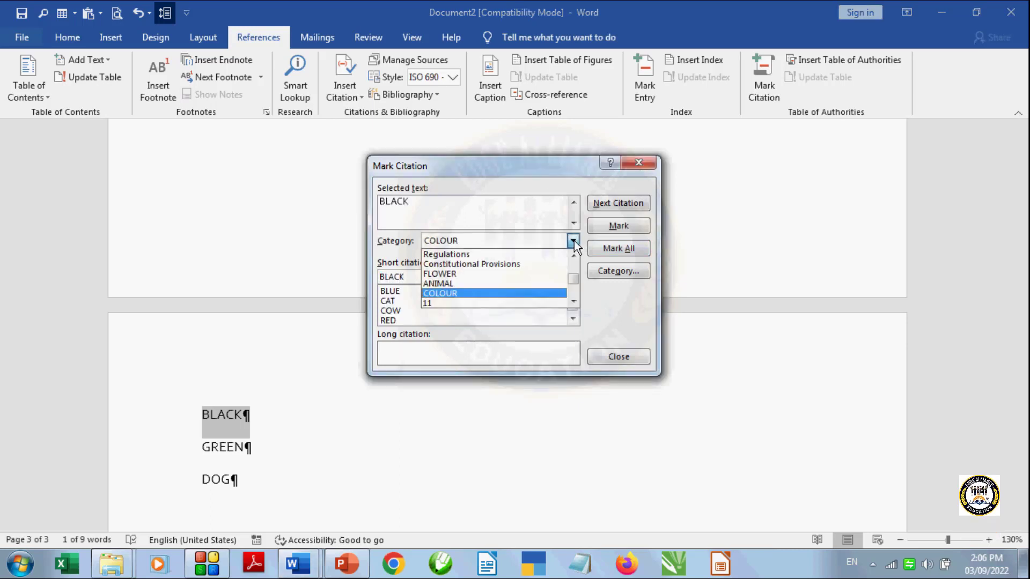
pyautogui.click(507, 295)
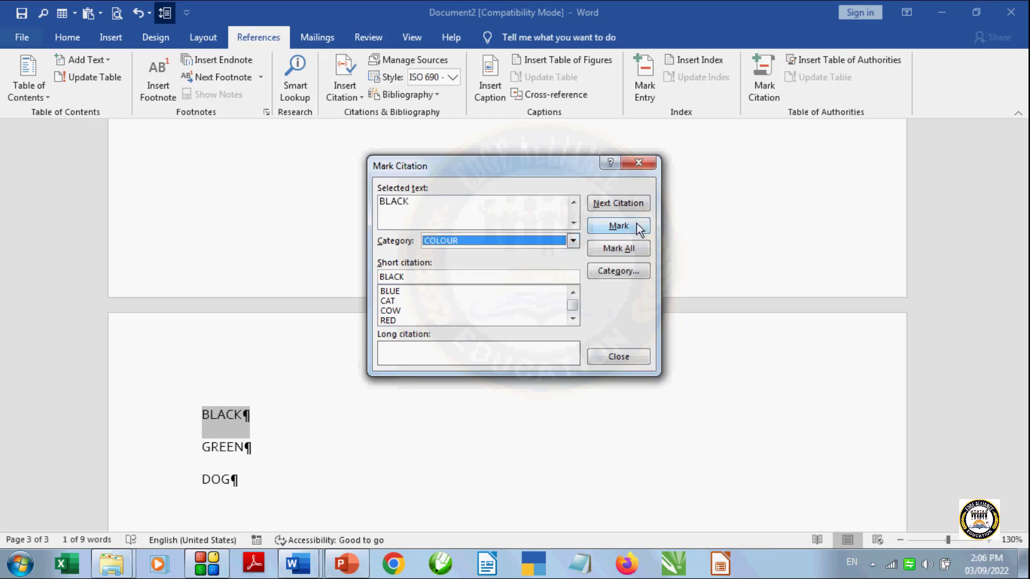
pyautogui.click(619, 226)
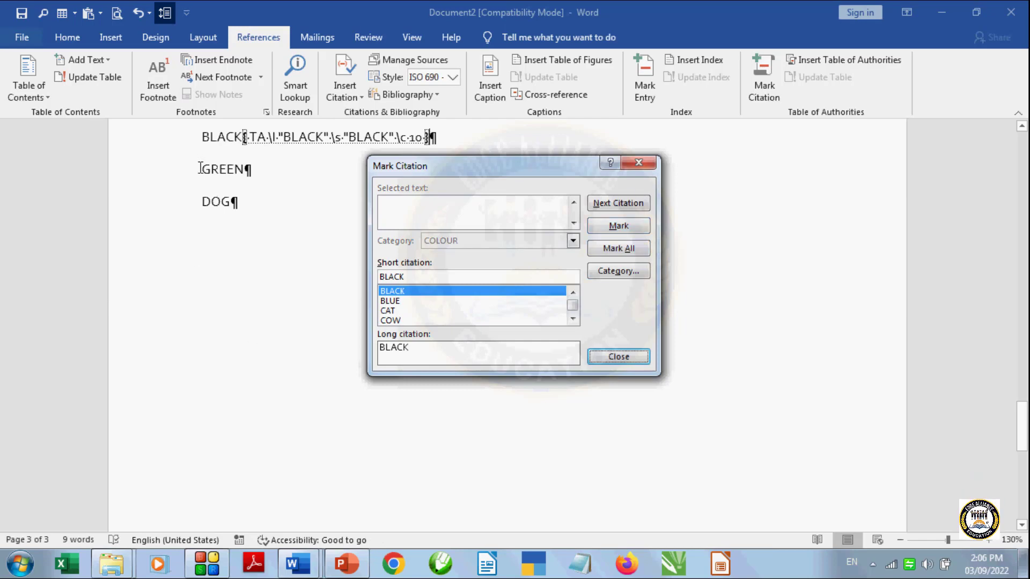
# - Select the word GREEN on the third page and mark it as a citation under the COLOUR category
pyautogui.tripleClick(239, 169)
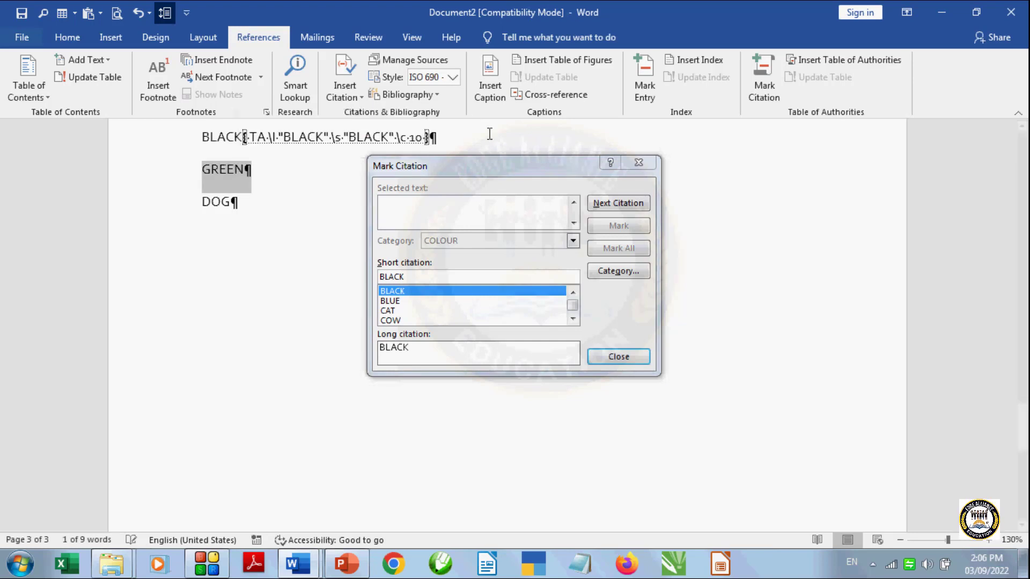
pyautogui.click(484, 164)
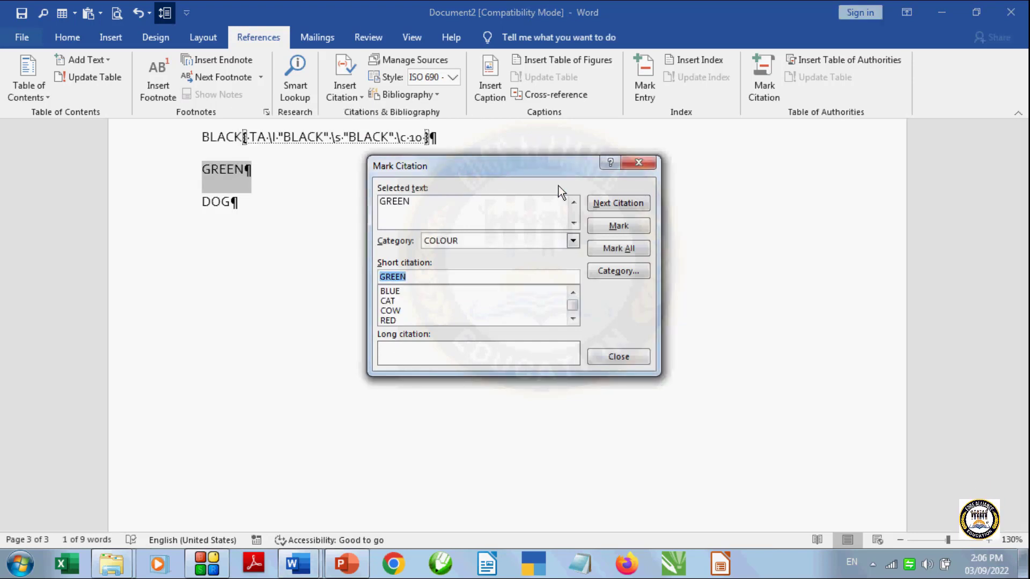
pyautogui.click(573, 241)
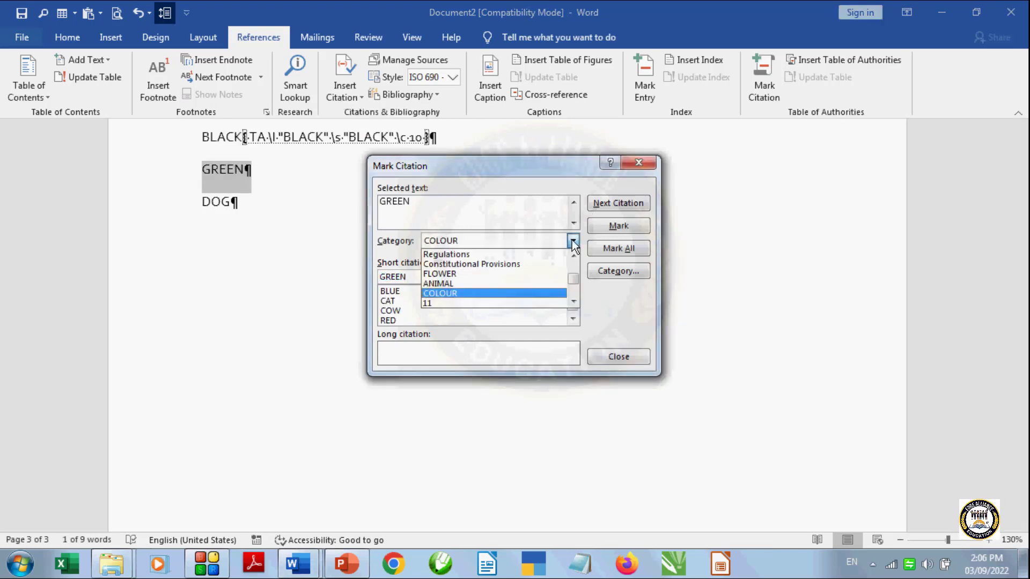
pyautogui.click(548, 294)
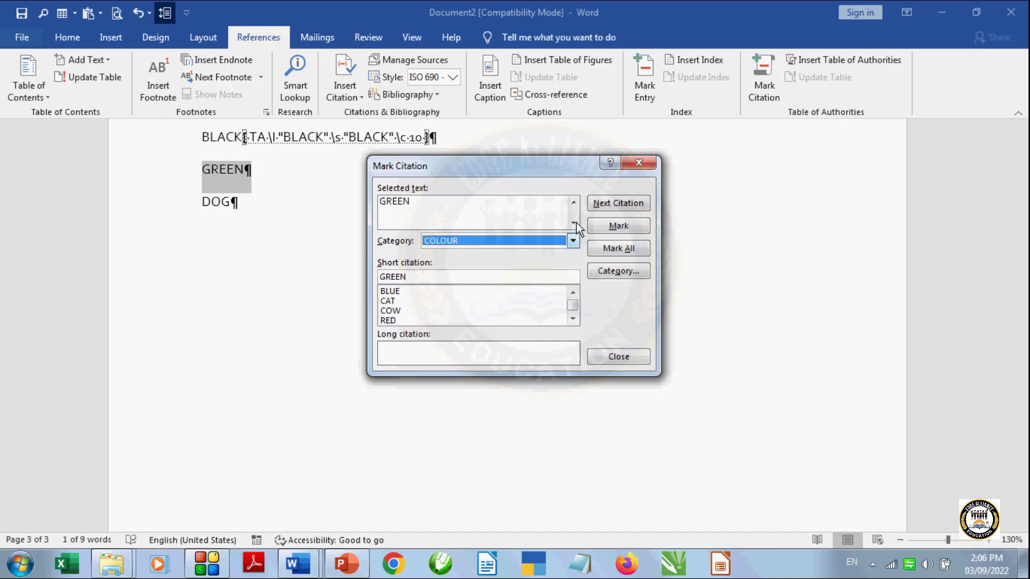
pyautogui.click(616, 226)
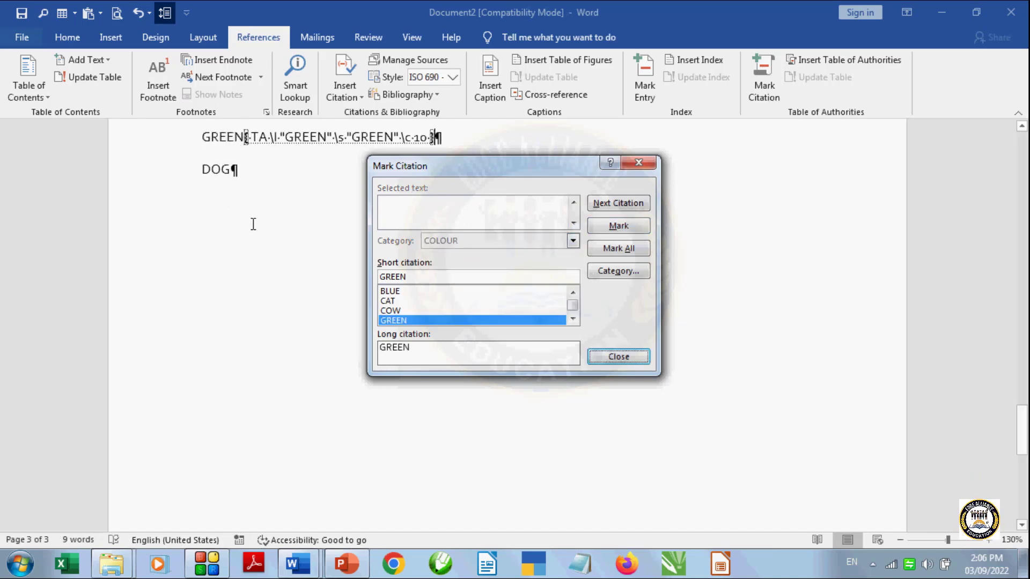
# - Mark the word DOG on the third page as a citation under the ANIMAL category and finish marking citations
pyautogui.doubleClick(206, 171)
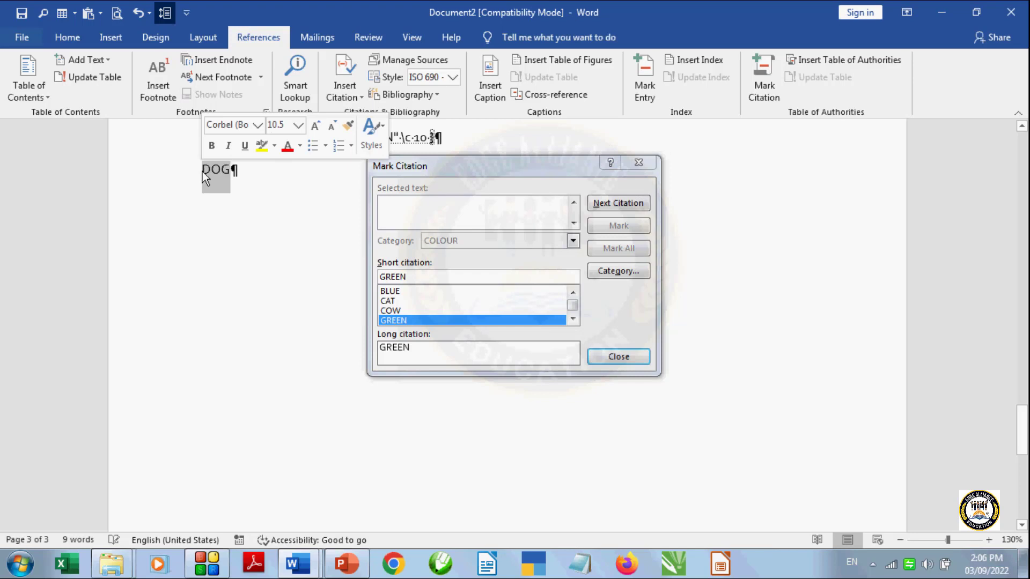
pyautogui.click(438, 164)
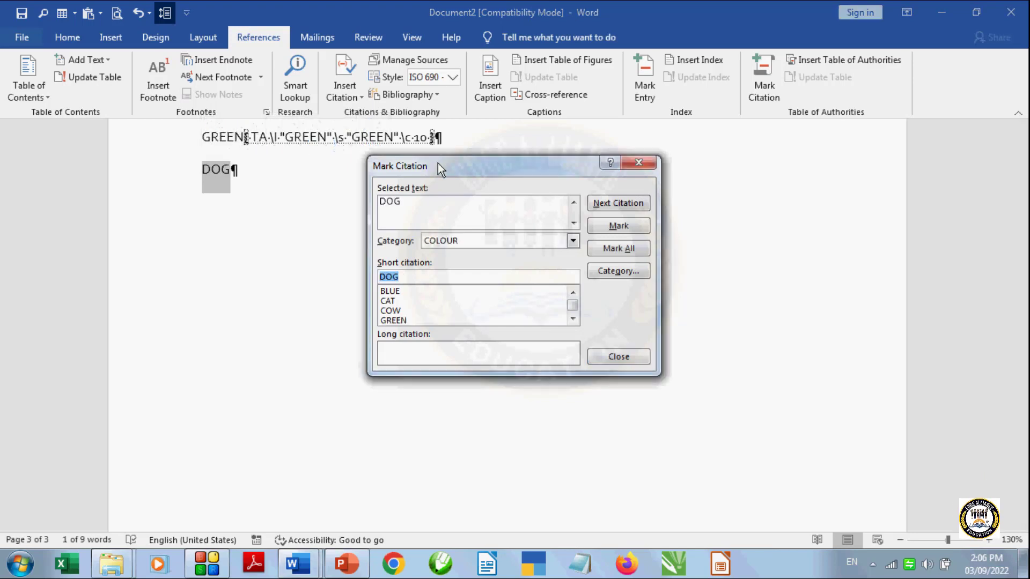
pyautogui.click(573, 241)
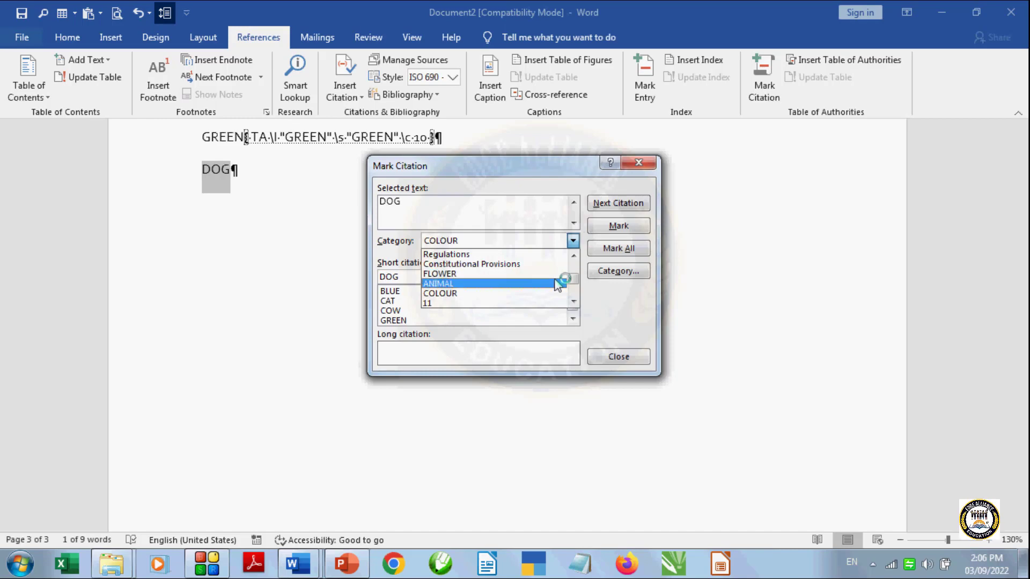
pyautogui.click(558, 283)
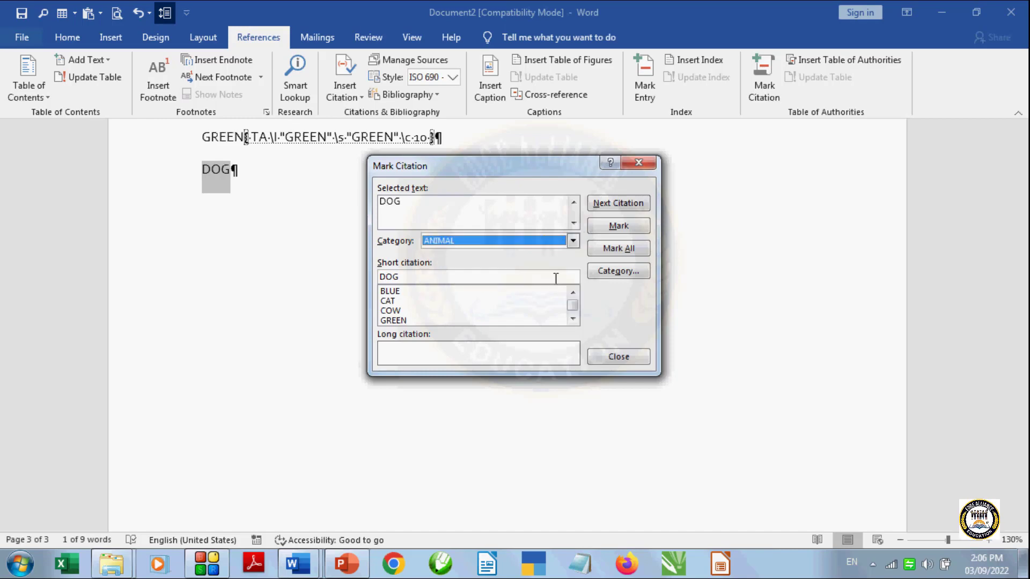
pyautogui.click(617, 226)
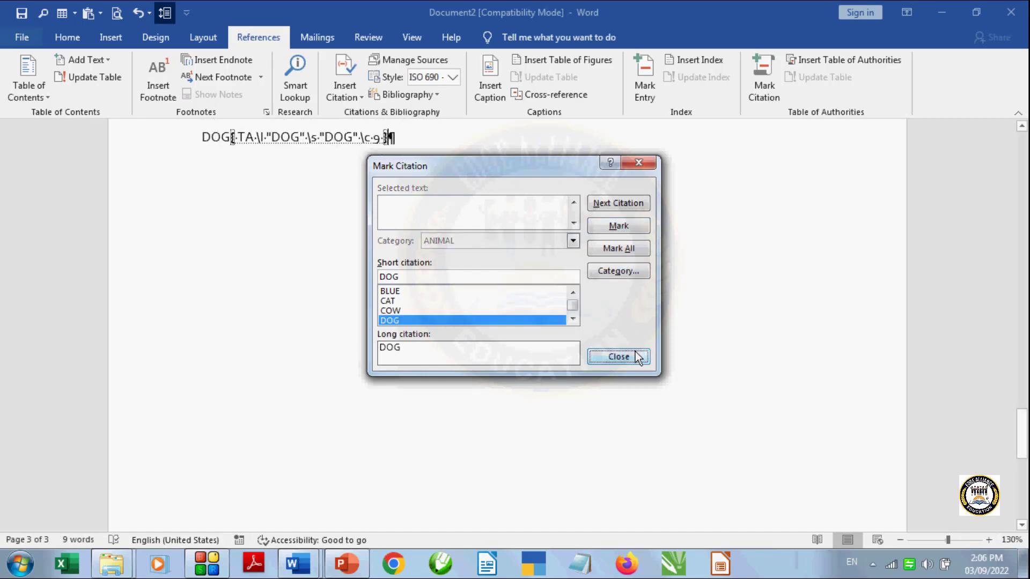
pyautogui.click(619, 356)
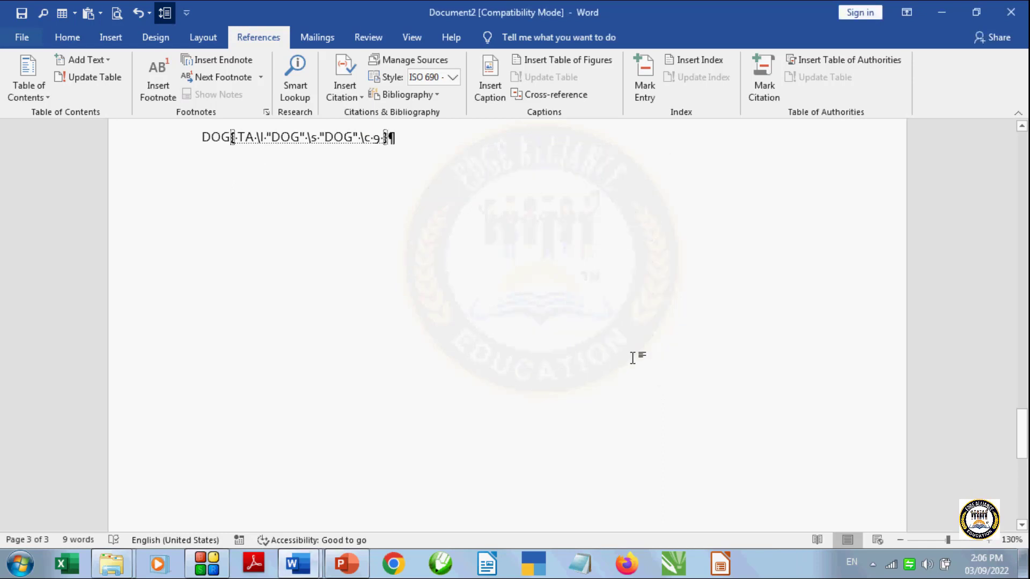
pyautogui.scroll(3, 633, 356)
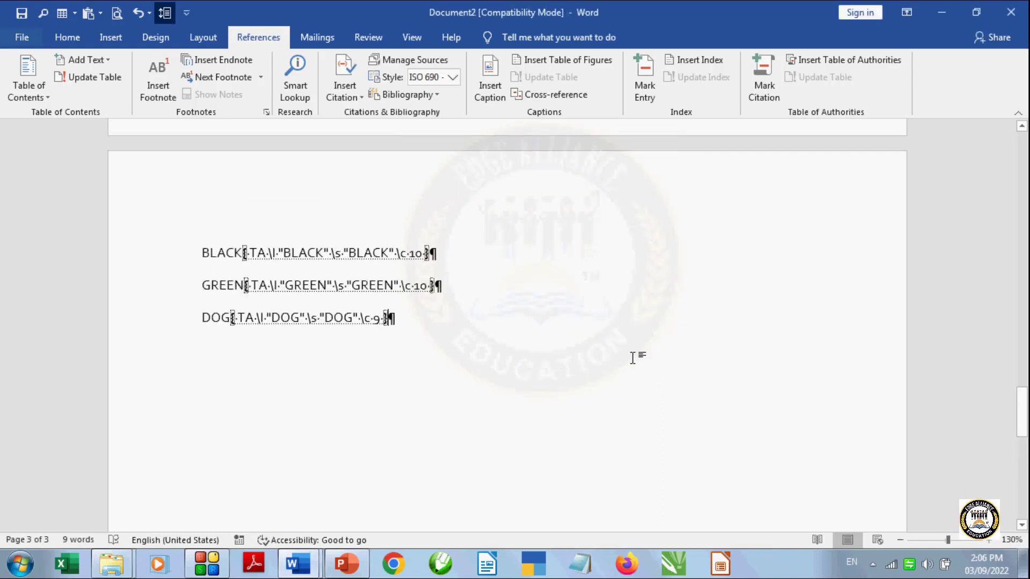
pyautogui.scroll(-5, 633, 357)
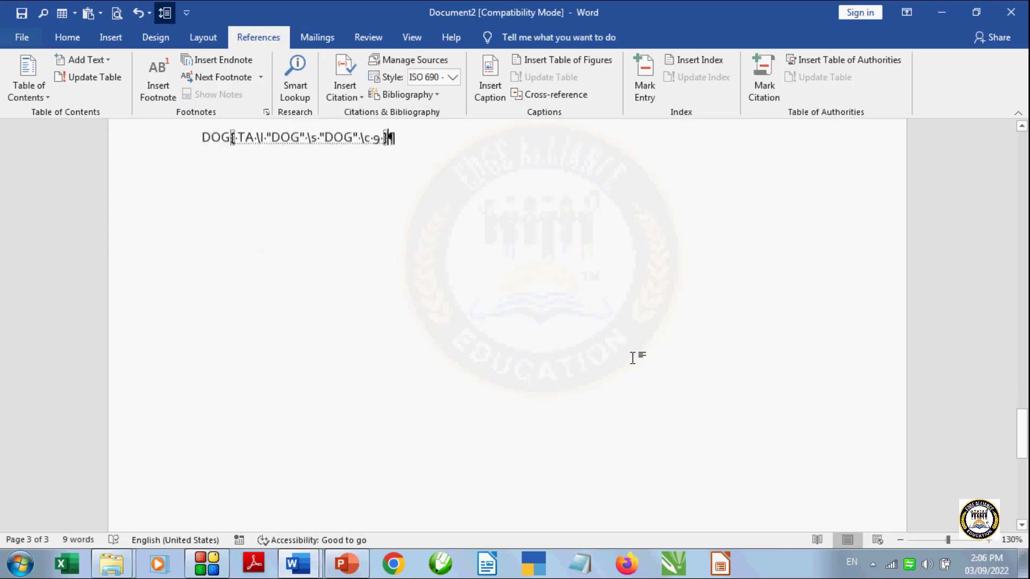
# - Insert a page break before SUNFLOWER at the start of the document to add a blank first page
pyautogui.scroll(15, 633, 356)
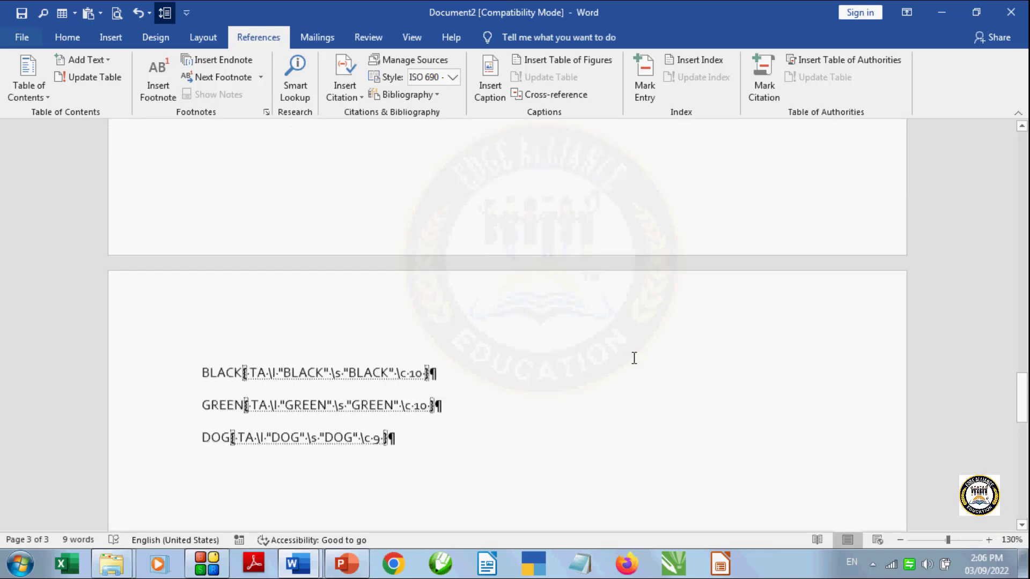
pyautogui.scroll(10, 634, 357)
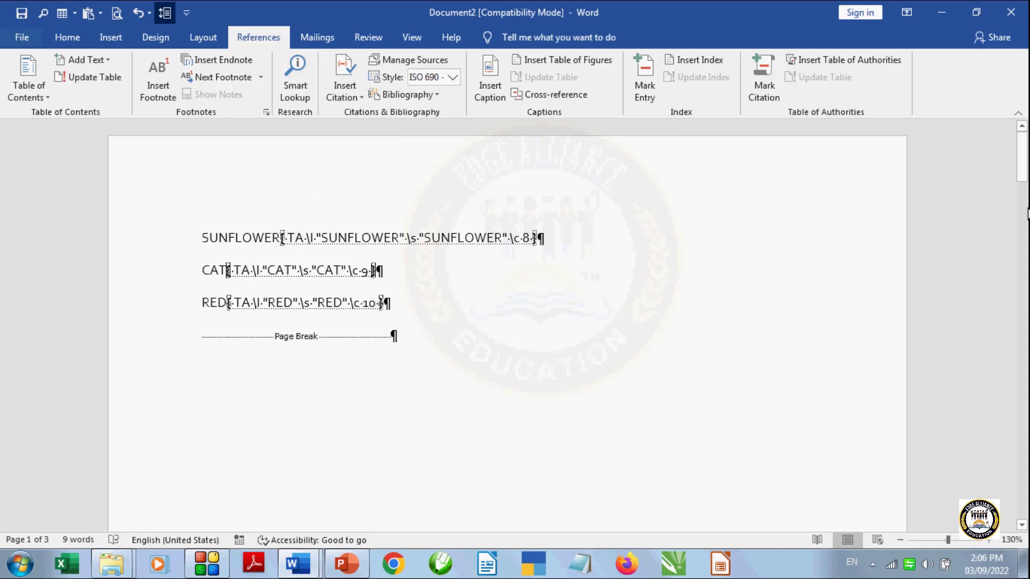
pyautogui.hotkey('ctrl', 'Return')
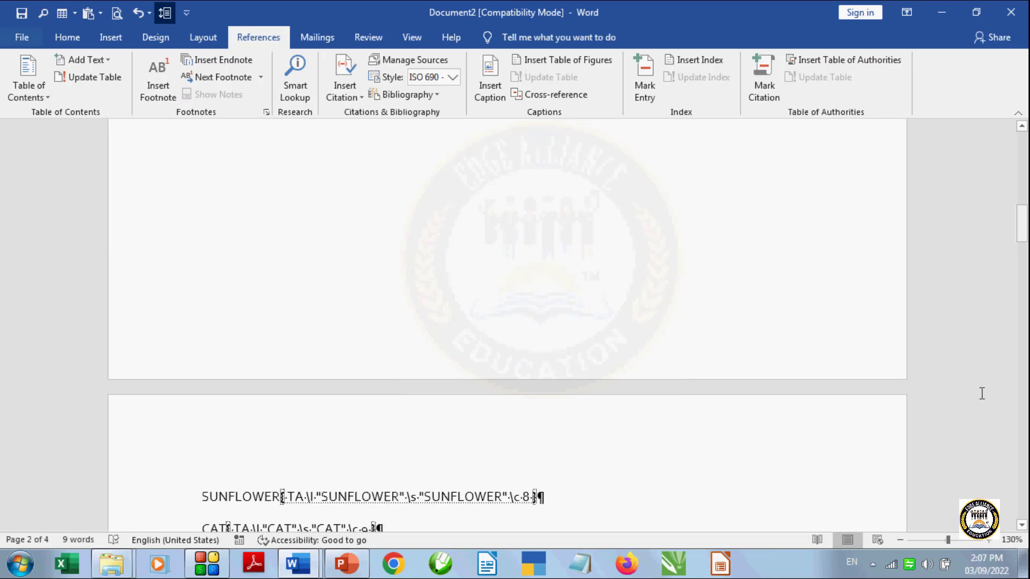
pyautogui.scroll(10, 982, 393)
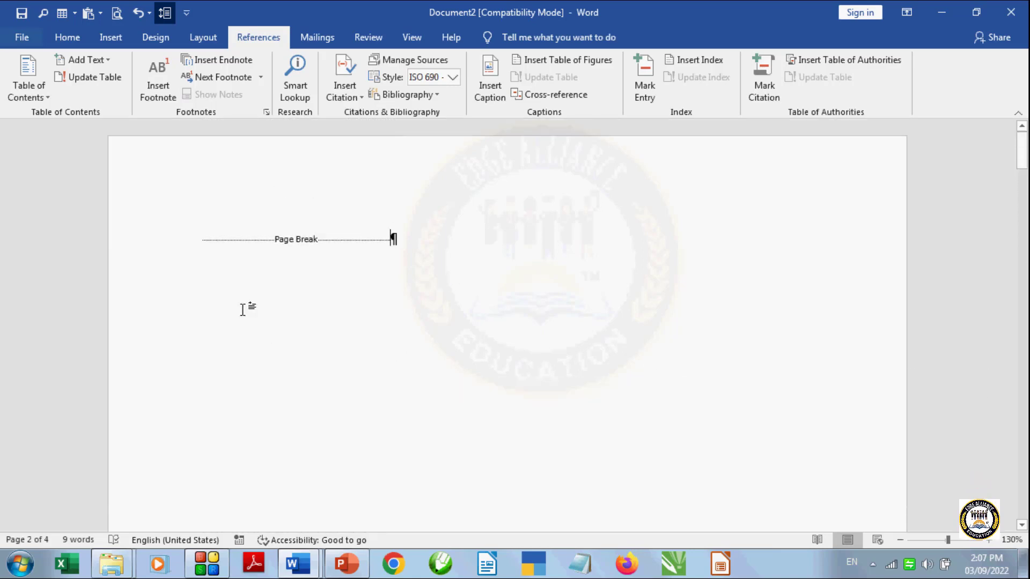
# - Insert a table of authorities for all categories on the blank first page, using a dashed tab leader
pyautogui.click(233, 285)
pyautogui.click(852, 62)
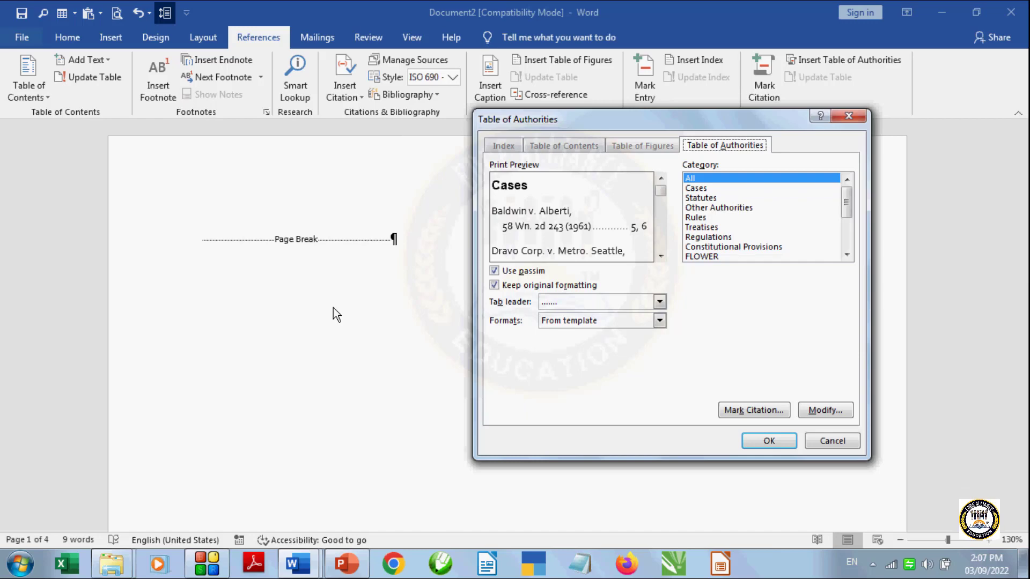
pyautogui.click(660, 303)
pyautogui.click(658, 337)
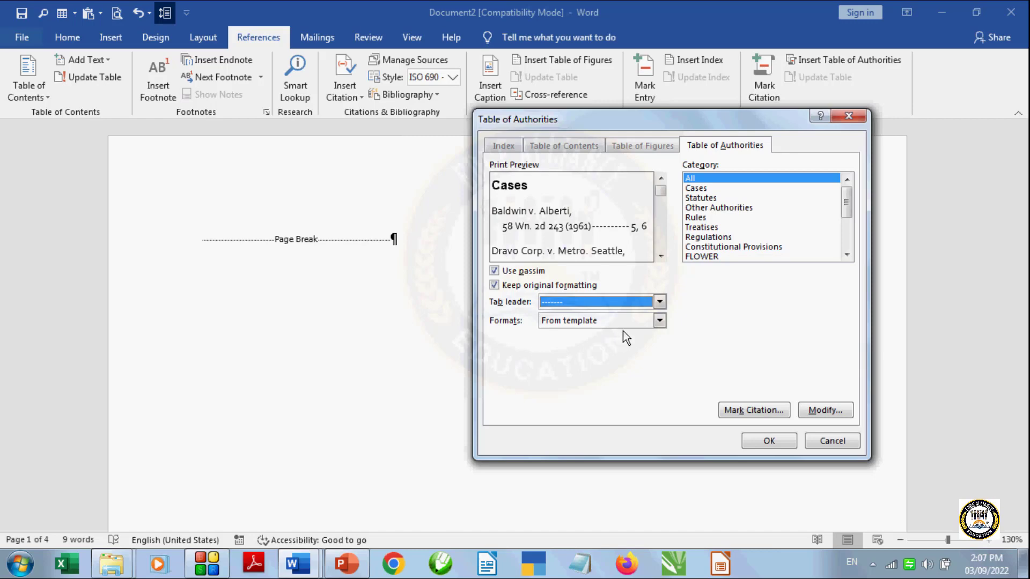
pyautogui.click(769, 441)
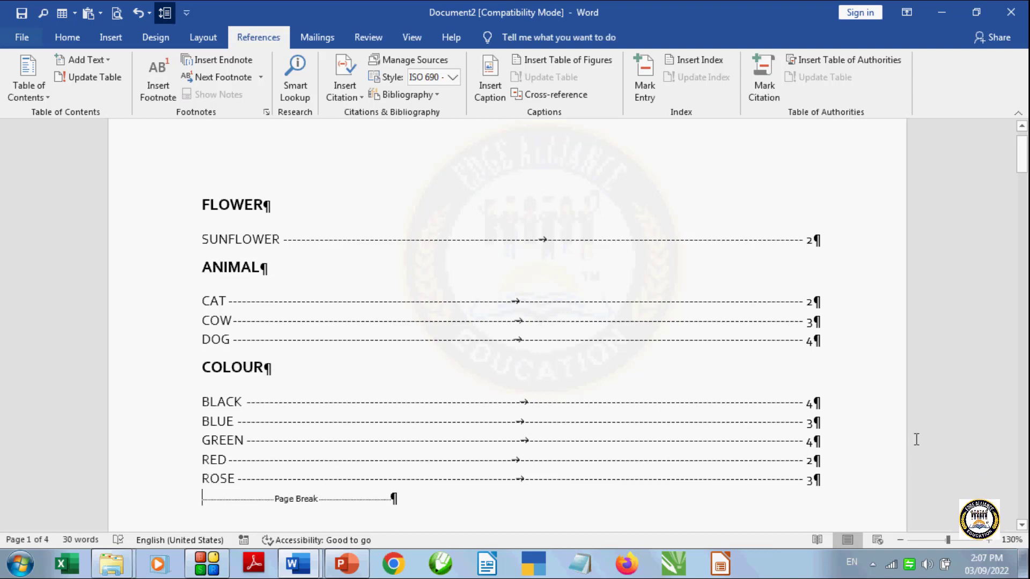
# - Zoom to 150% and examine the FLOWER, ANIMAL and COLOUR sections of the table of authorities with their page numbers
pyautogui.scroll(2, 917, 440)
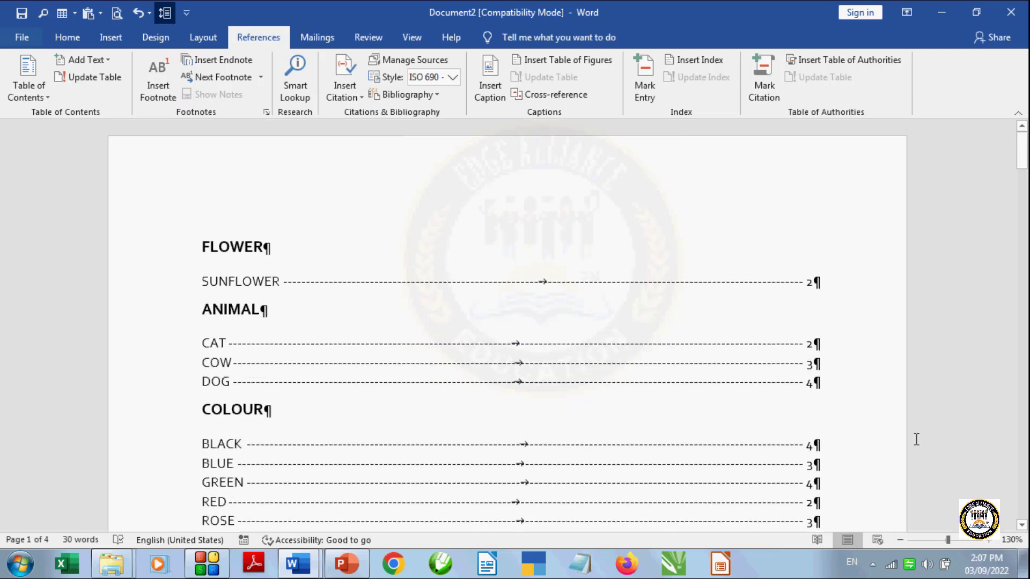
pyautogui.click(1023, 148)
pyautogui.click(988, 540)
pyautogui.click(989, 540)
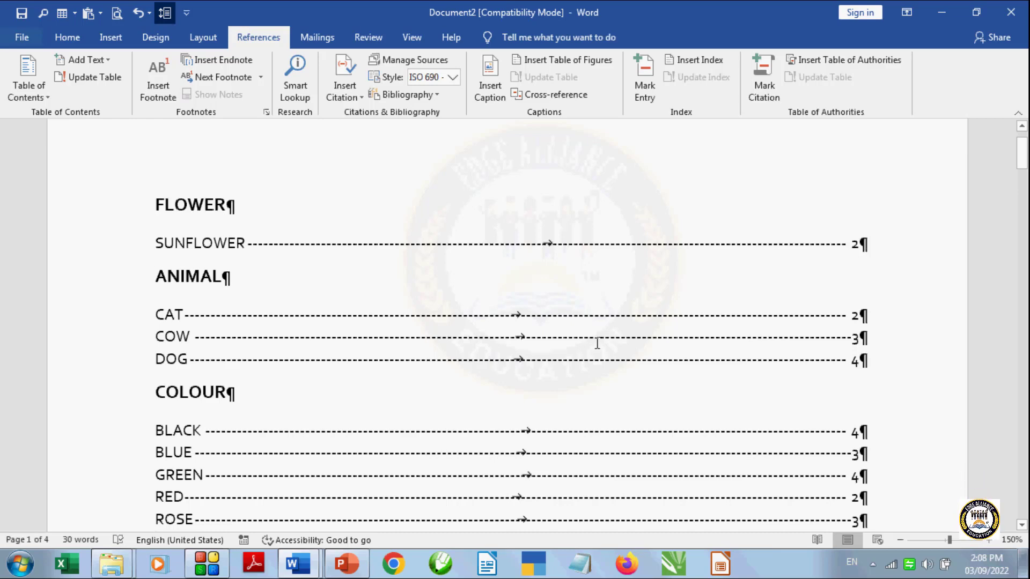
pyautogui.click(185, 315)
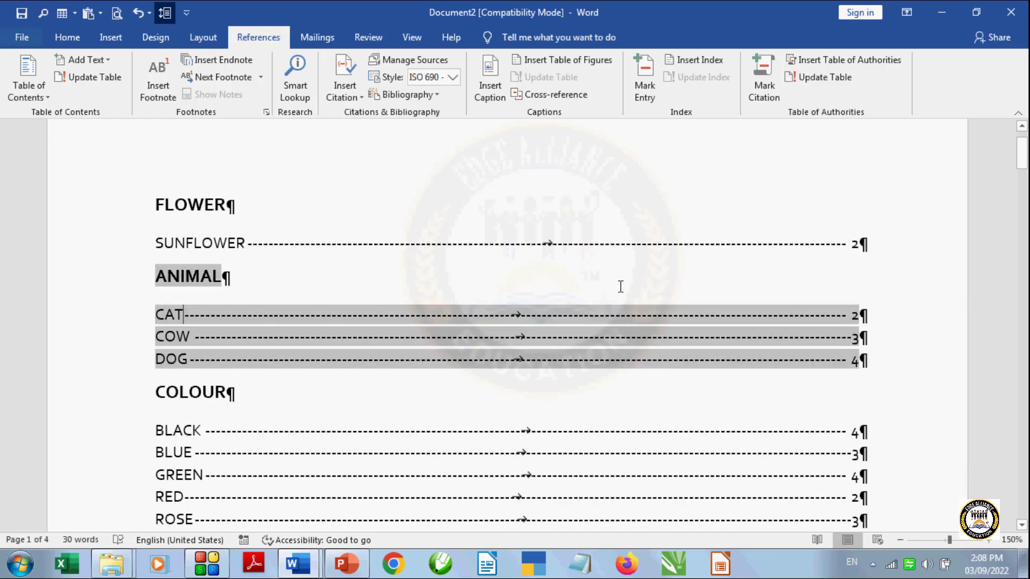
pyautogui.click(588, 246)
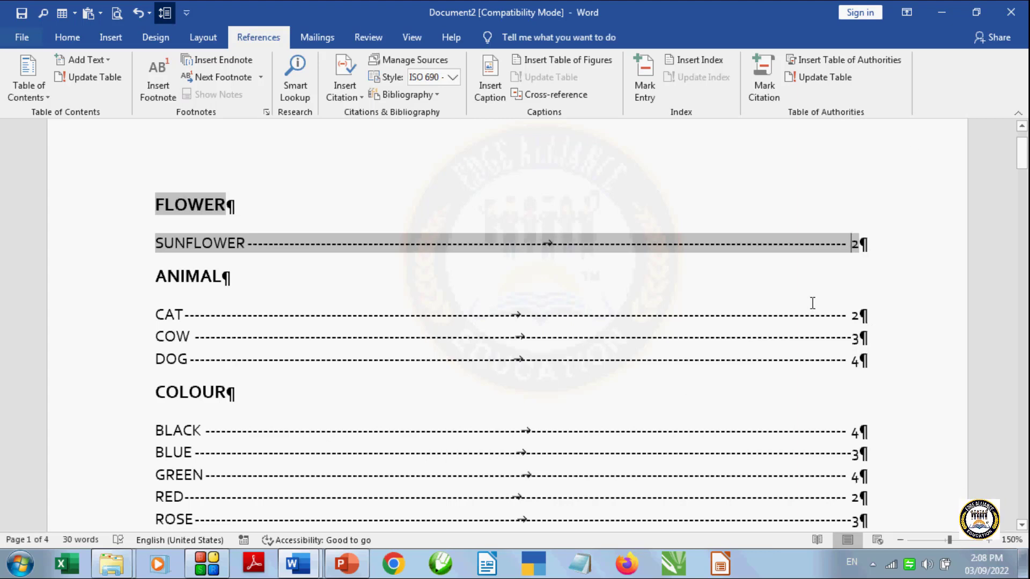
pyautogui.click(900, 366)
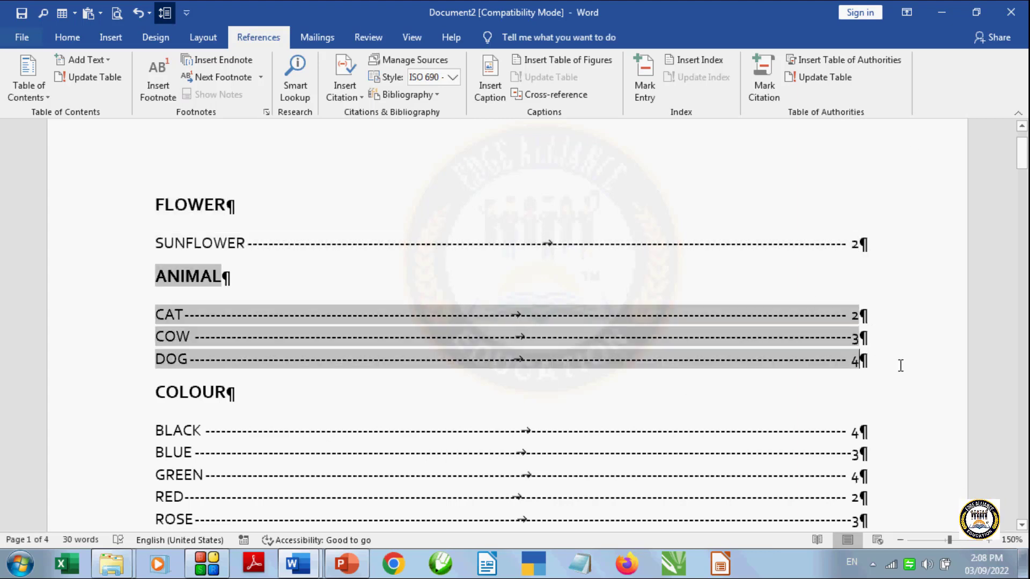
pyautogui.click(927, 402)
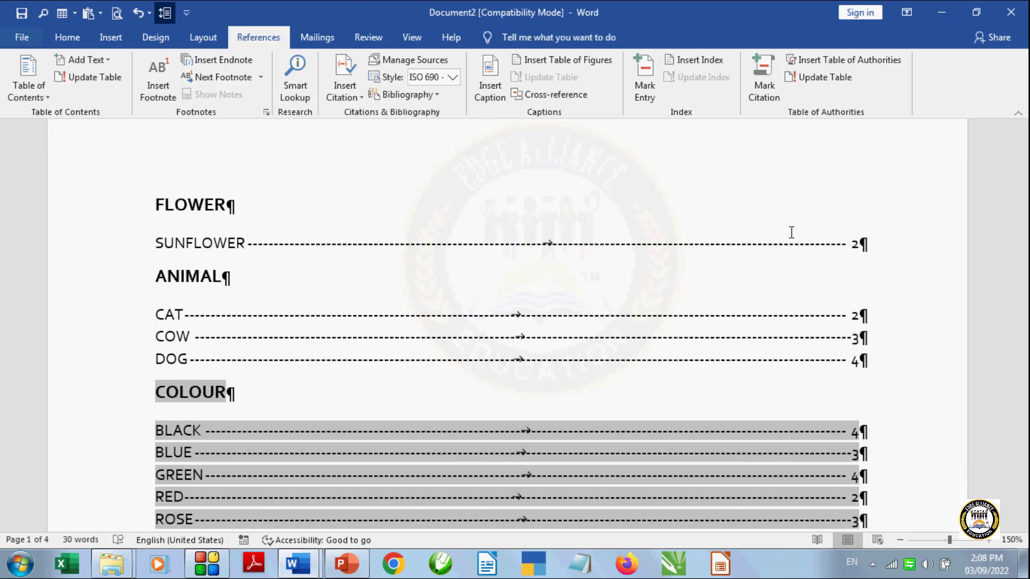
# - Add the word WHITE on a new line below ROSE on the third page
pyautogui.scroll(-3, 791, 232)
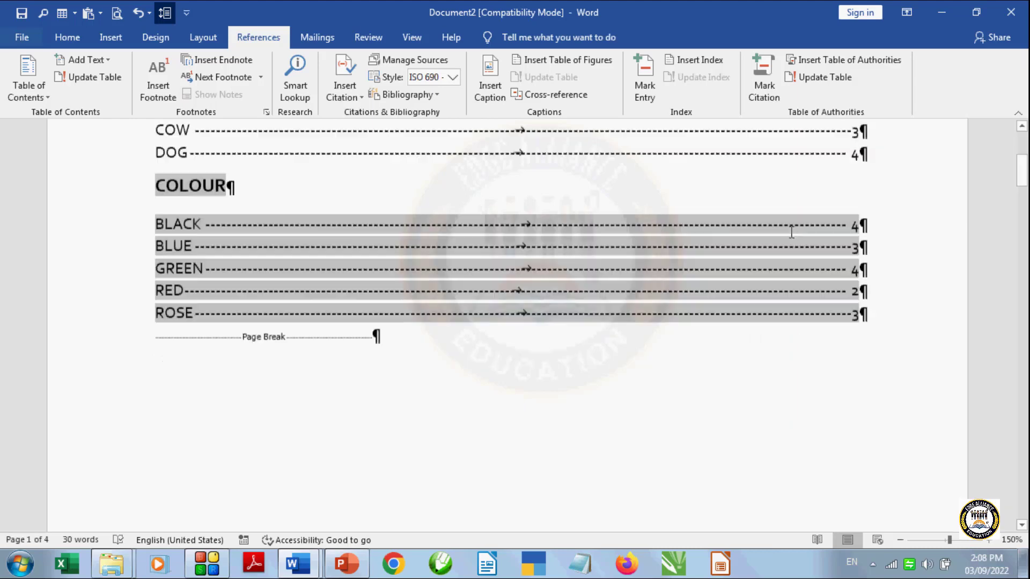
pyautogui.scroll(-15, 791, 233)
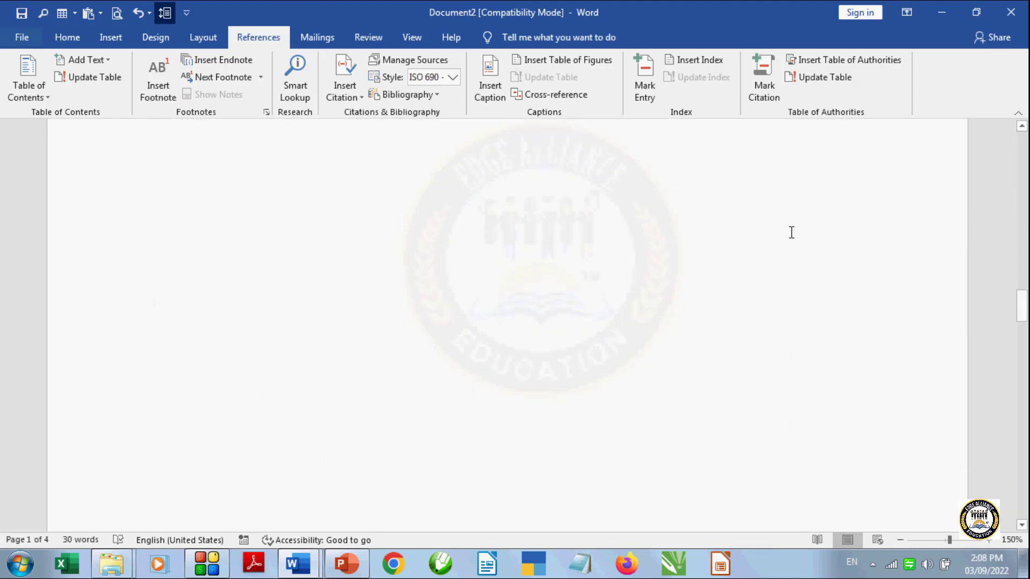
pyautogui.scroll(-8, 791, 233)
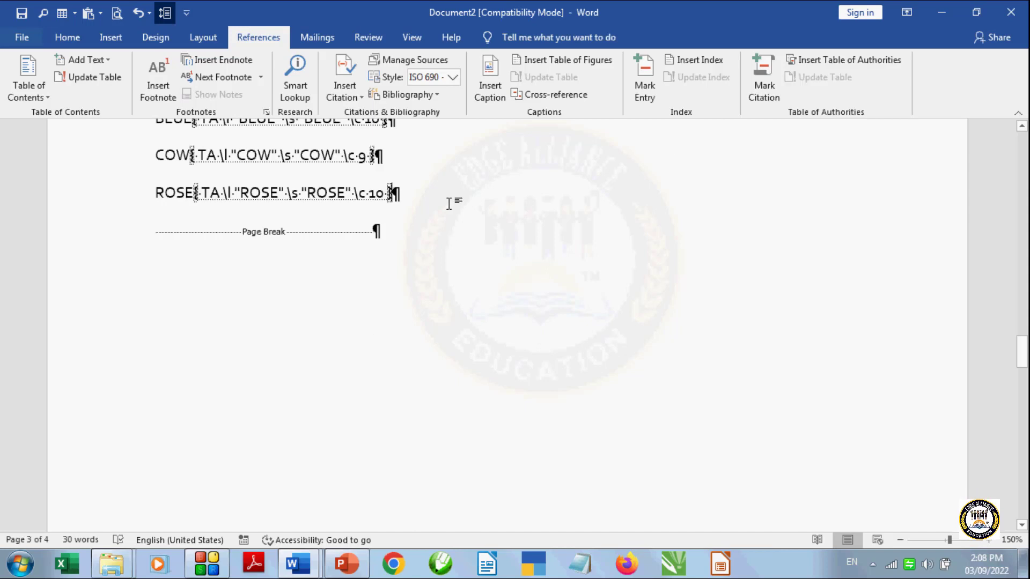
pyautogui.press('Return')
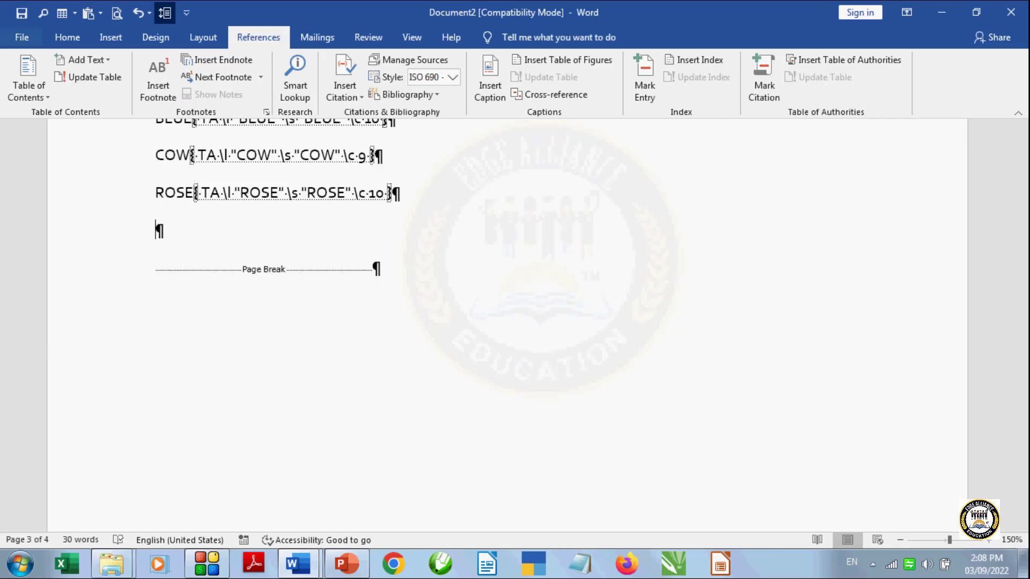
pyautogui.write('WHITE')
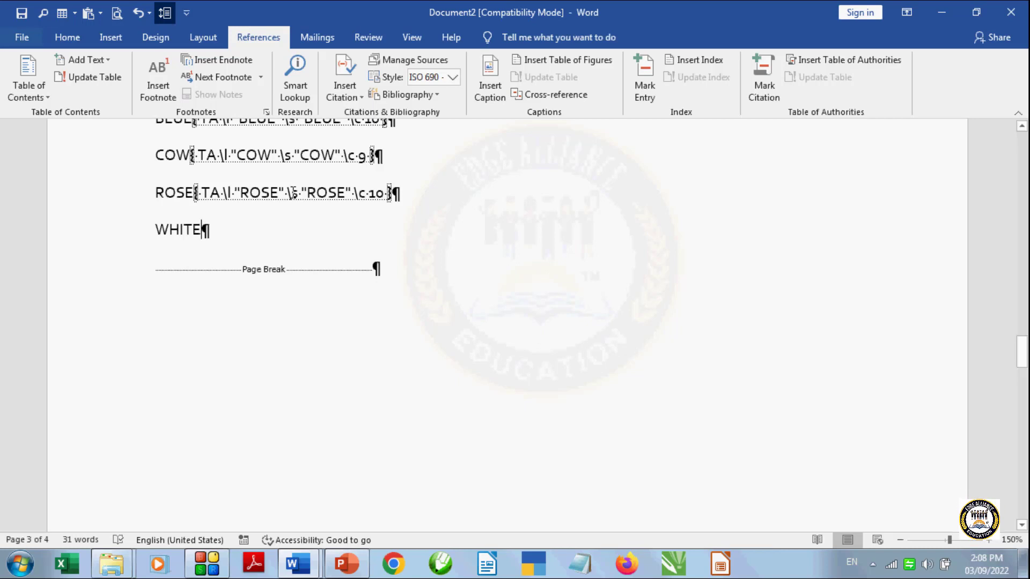
# - Select the word WHITE on the third page and mark it as a citation under the COLOUR category
pyautogui.moveTo(148, 222); pyautogui.dragTo(239, 245)
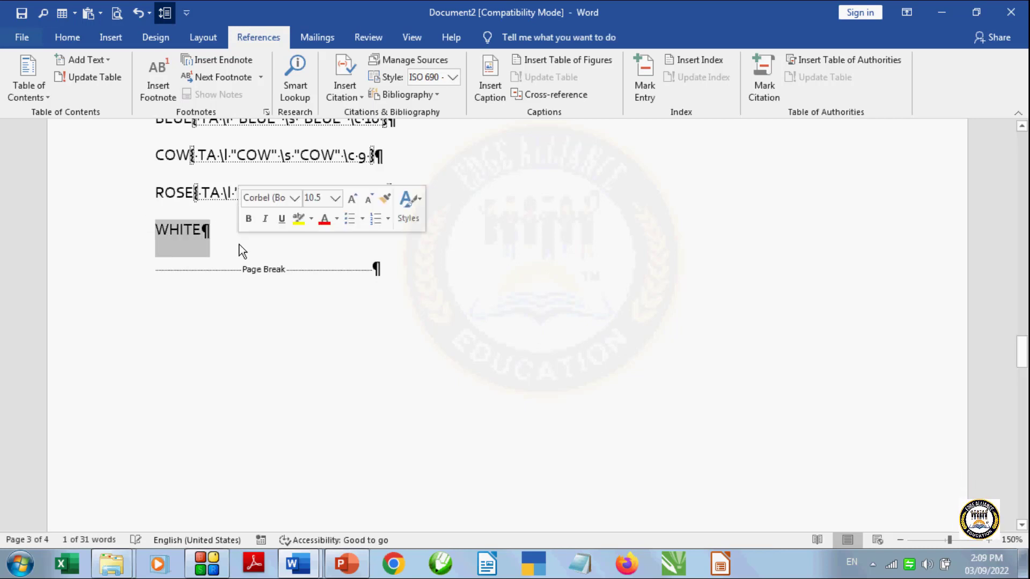
pyautogui.click(763, 91)
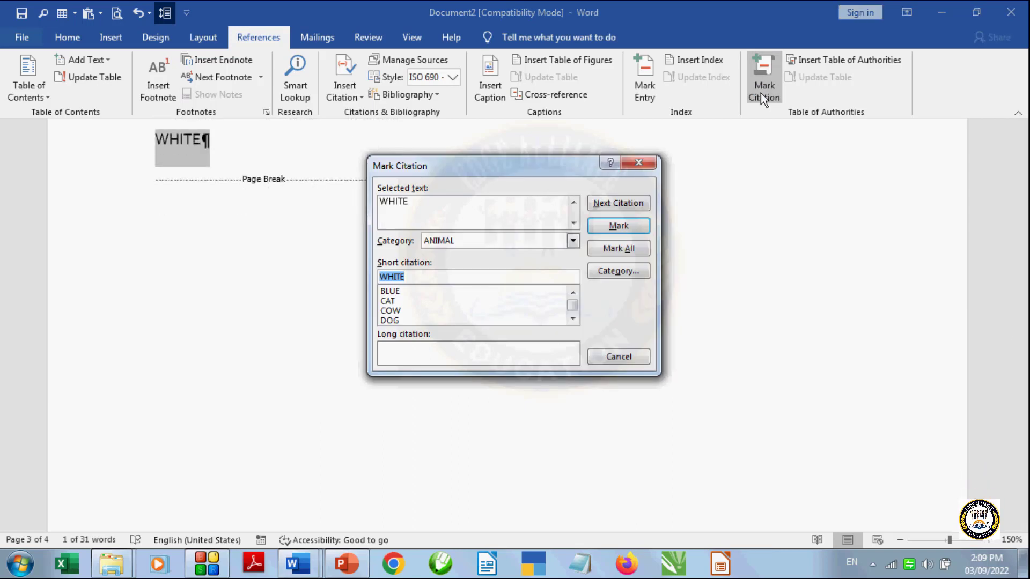
pyautogui.click(573, 241)
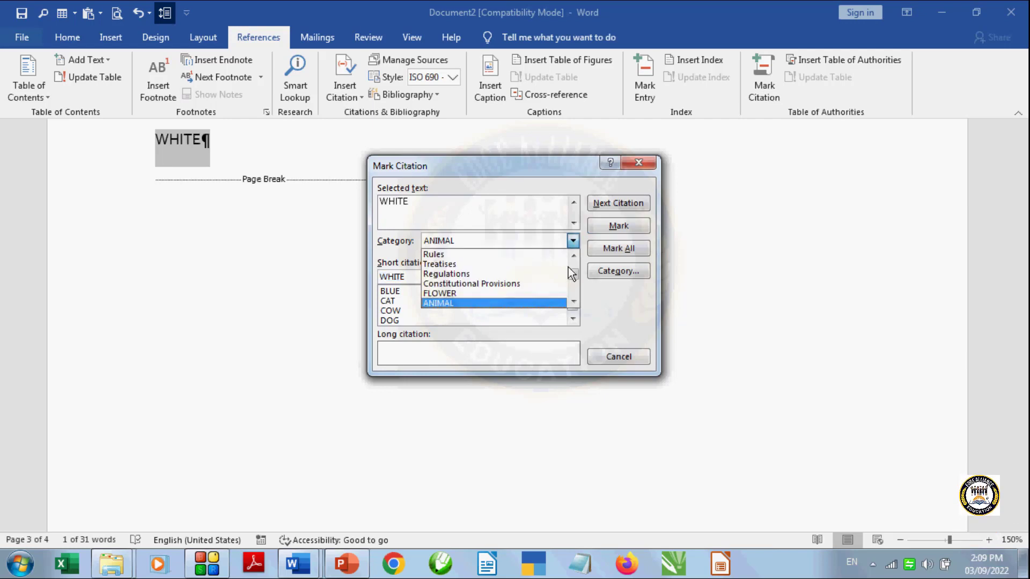
pyautogui.click(573, 303)
pyautogui.click(573, 303)
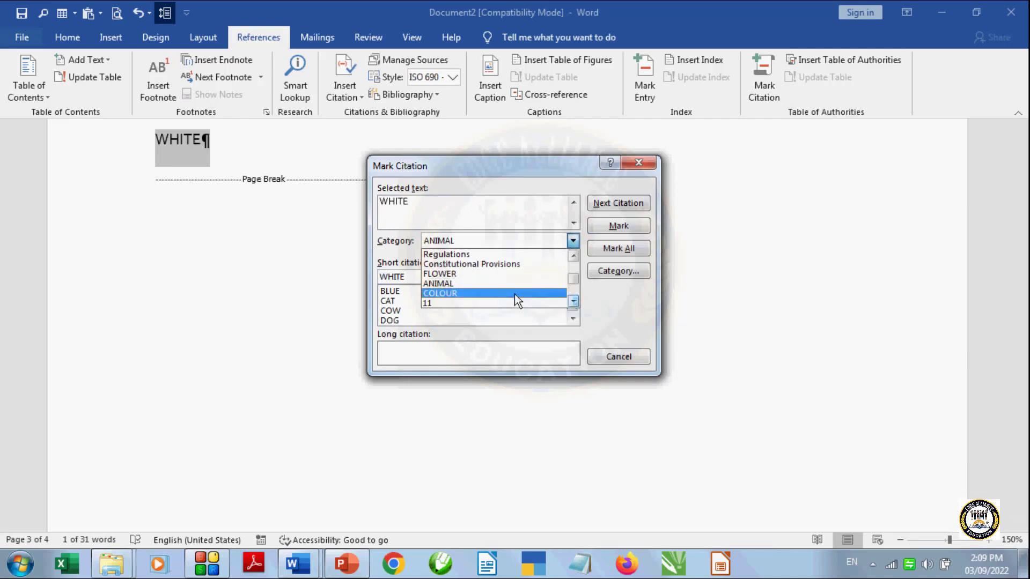
pyautogui.click(514, 294)
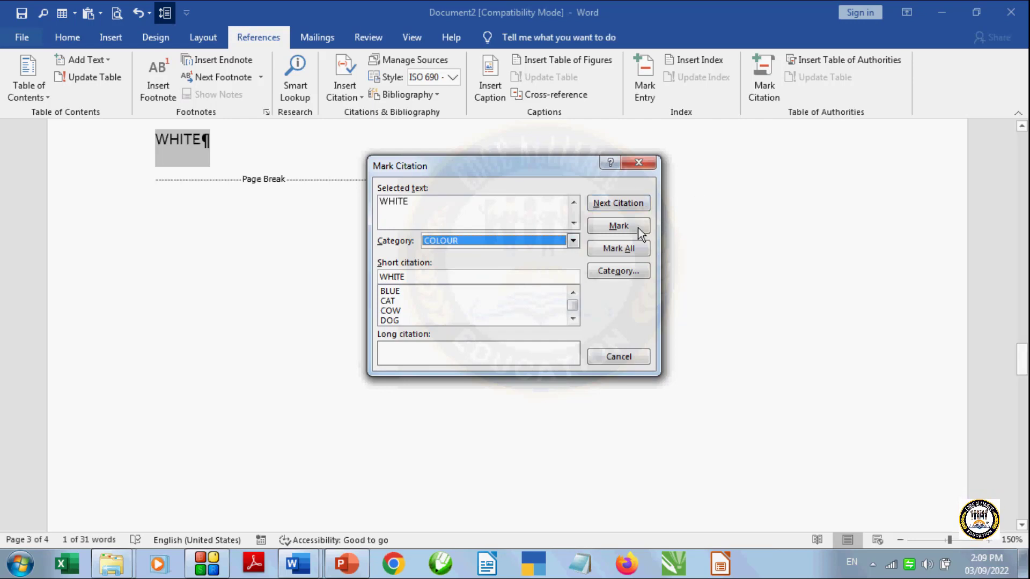
pyautogui.click(619, 225)
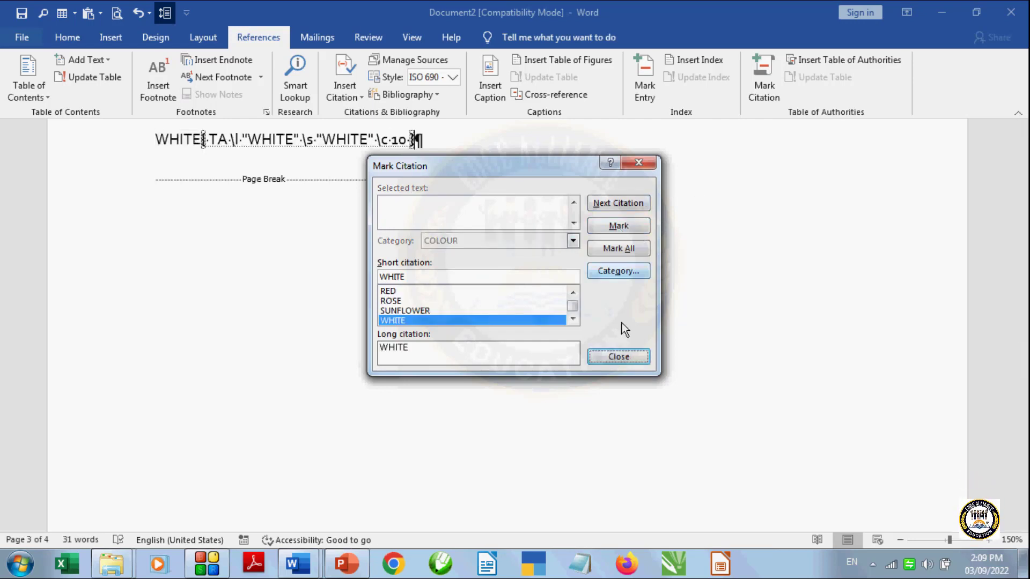
pyautogui.click(618, 357)
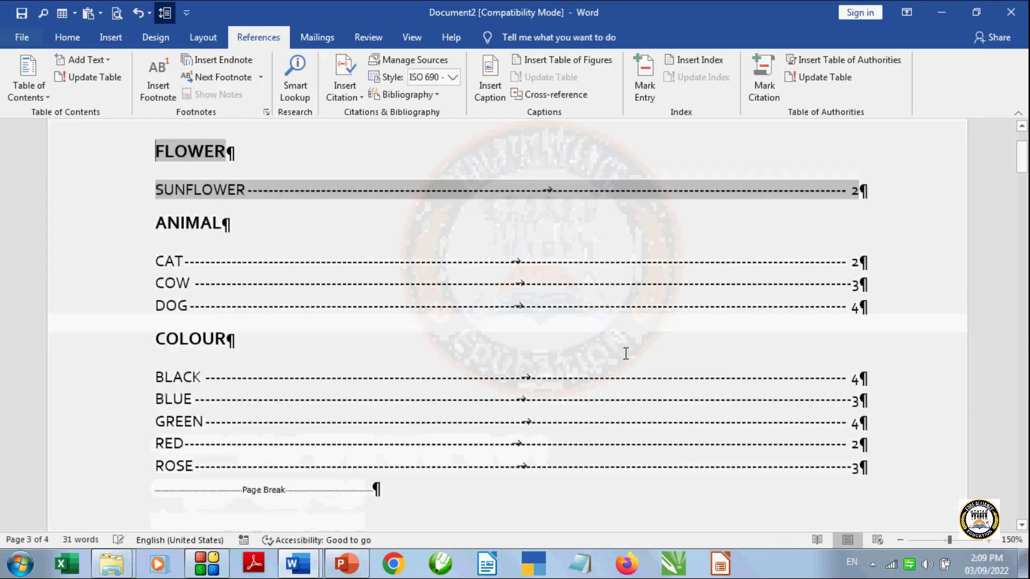
# - Try to update the table of authorities on the first page with its FLOWER section selected, and check the COLOUR entries
pyautogui.scroll(2, 626, 354)
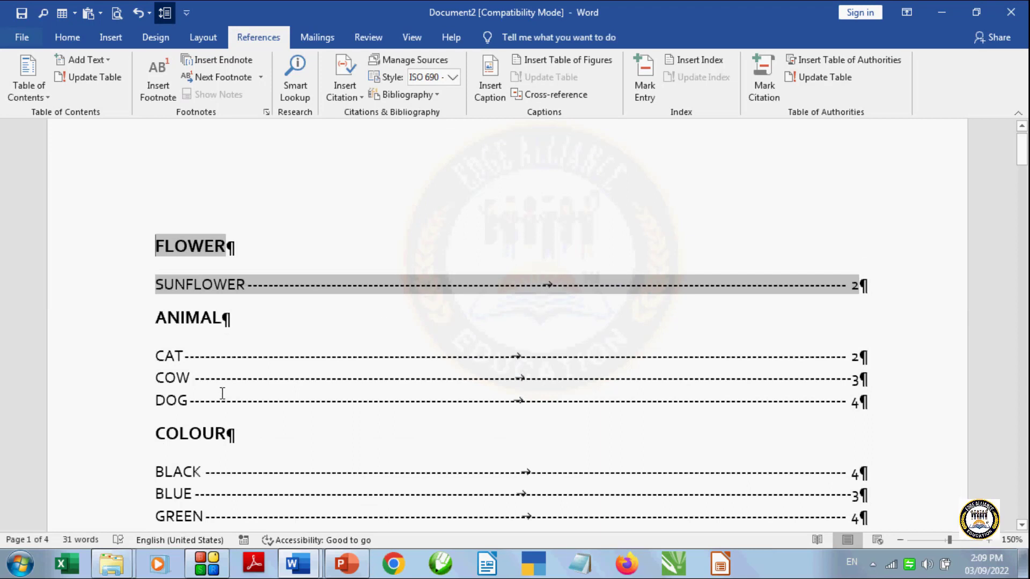
pyautogui.click(822, 78)
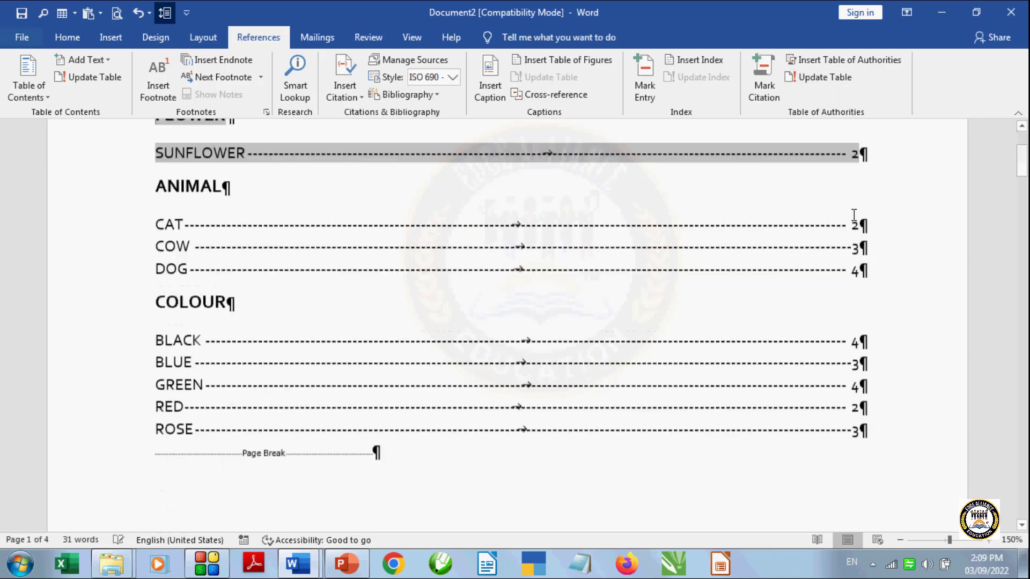
pyautogui.scroll(-1, 855, 215)
pyautogui.scroll(5, 843, 246)
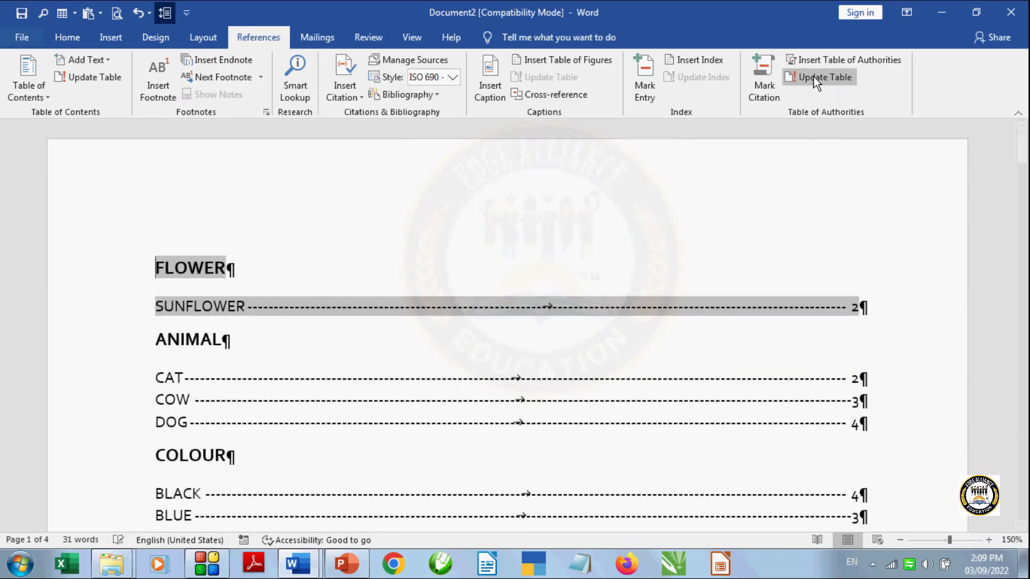
pyautogui.scroll(-2, 810, 381)
pyautogui.scroll(-2, 810, 382)
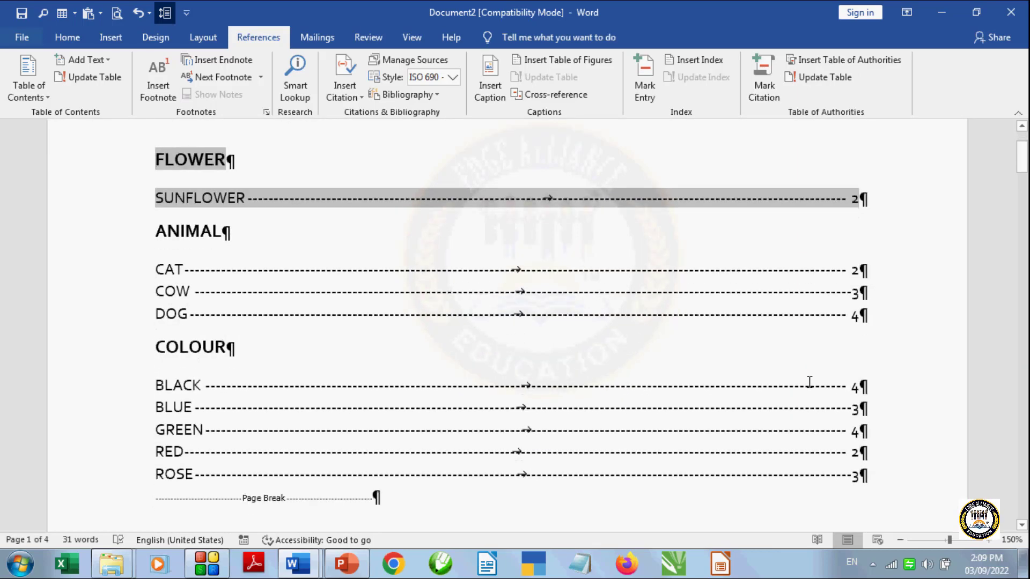
pyautogui.scroll(3, 810, 382)
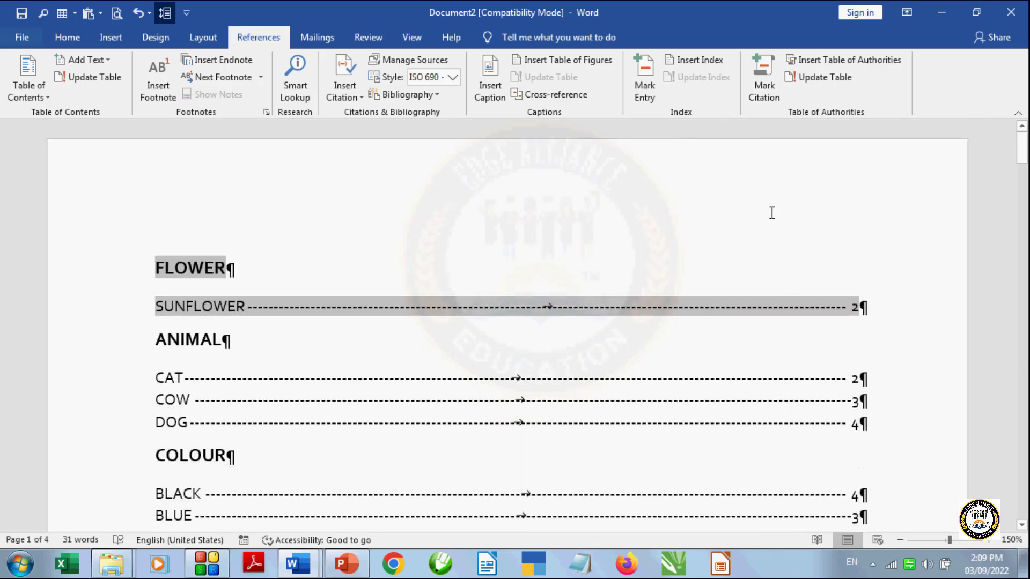
pyautogui.click(825, 81)
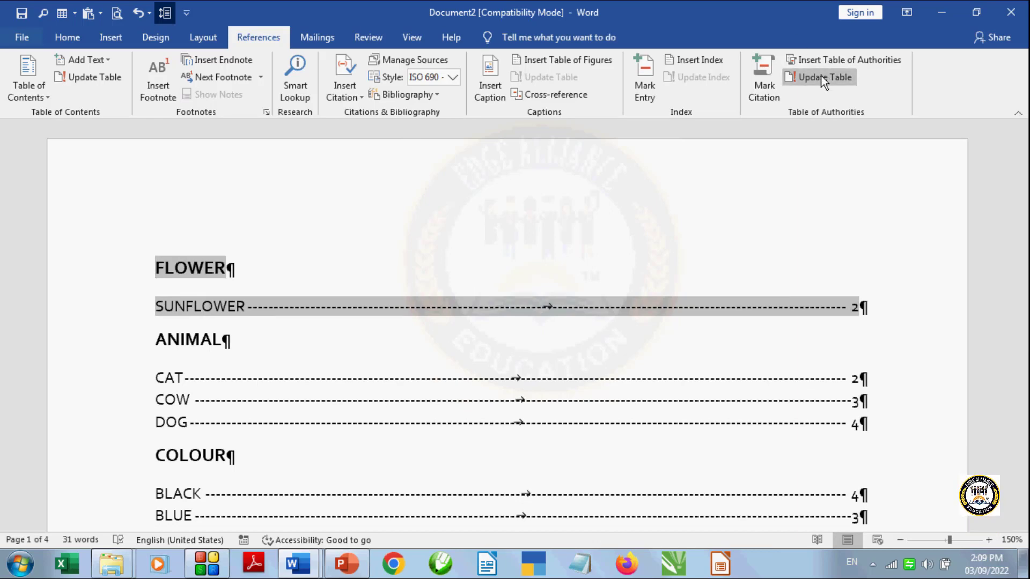